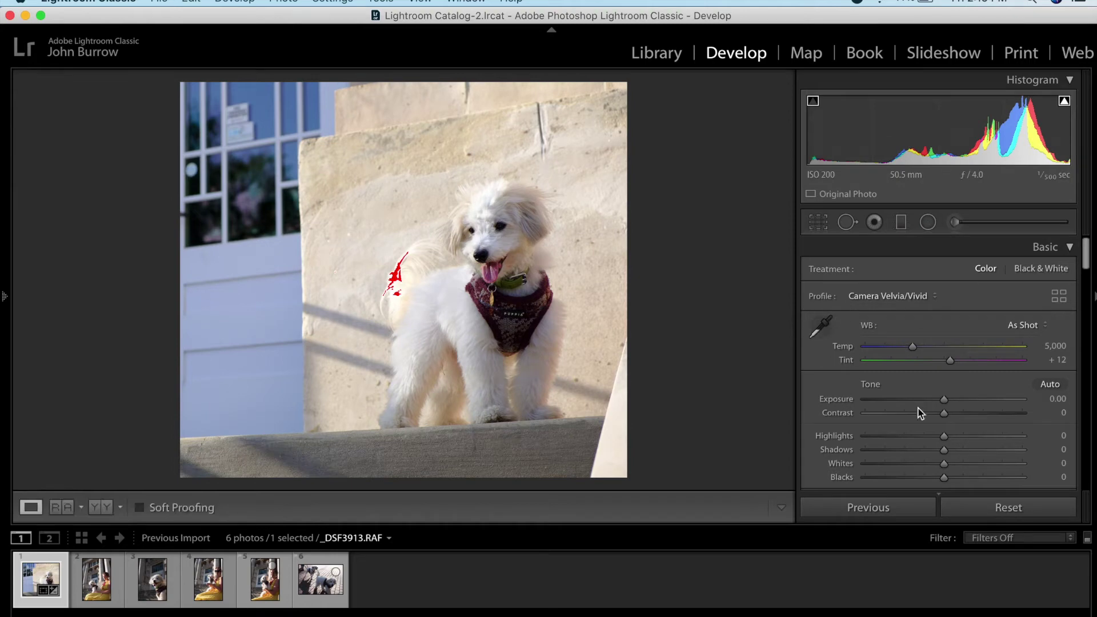
- Set the photo's Exposure to −0.95, Highlights to −6, Shadows to +25, Whites to +32 and Blacks to −7
drag(945, 310, 930, 309)
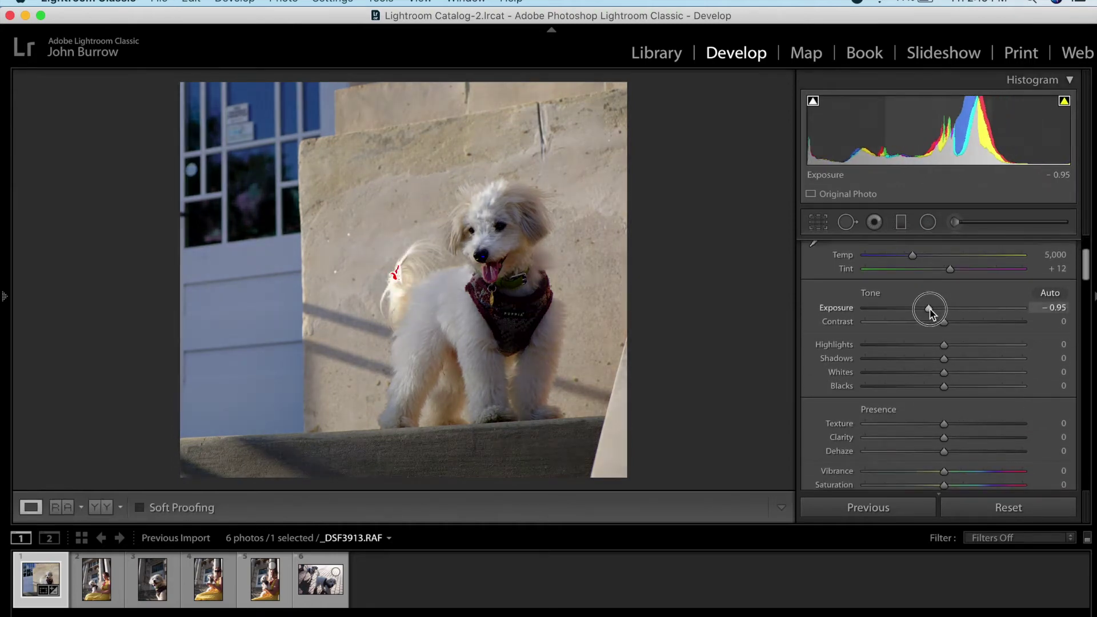
mouse_move(944, 375)
mouse_down()
mouse_move(981, 375)
mouse_move(920, 343)
mouse_move(897, 345)
mouse_move(971, 363)
mouse_move(931, 388)
mouse_move(941, 389)
mouse_up()
click(945, 386)
- Set Texture to +20, Clarity to +9, Dehaze to +12, Vibrance to +12 and Saturation to −12
scroll(947, 393, down, 3)
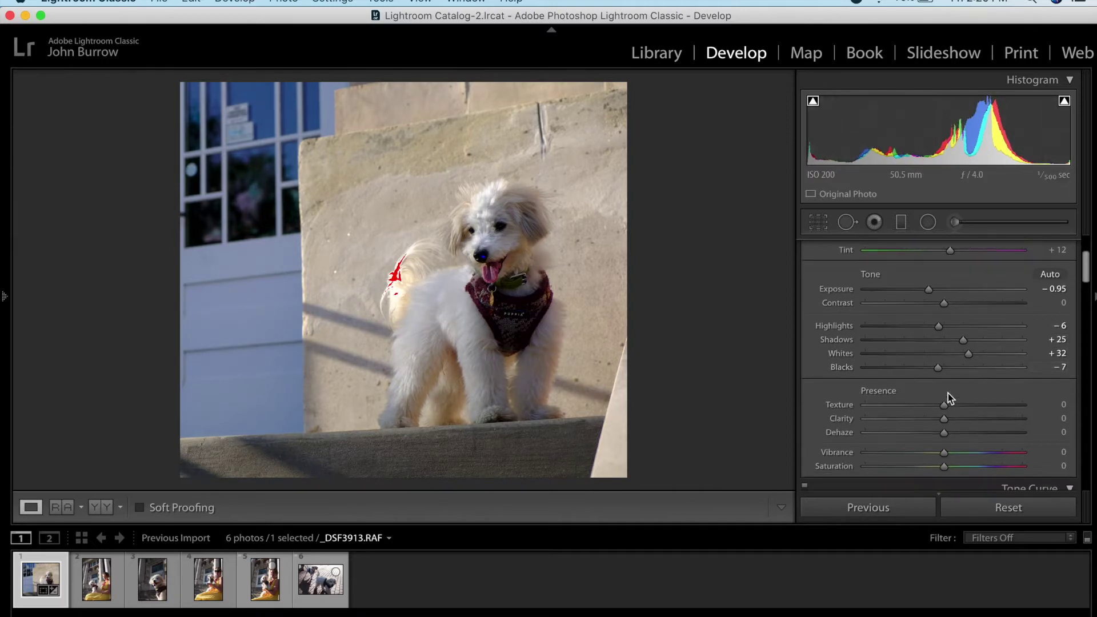
click(947, 372)
drag(947, 371, 935, 434)
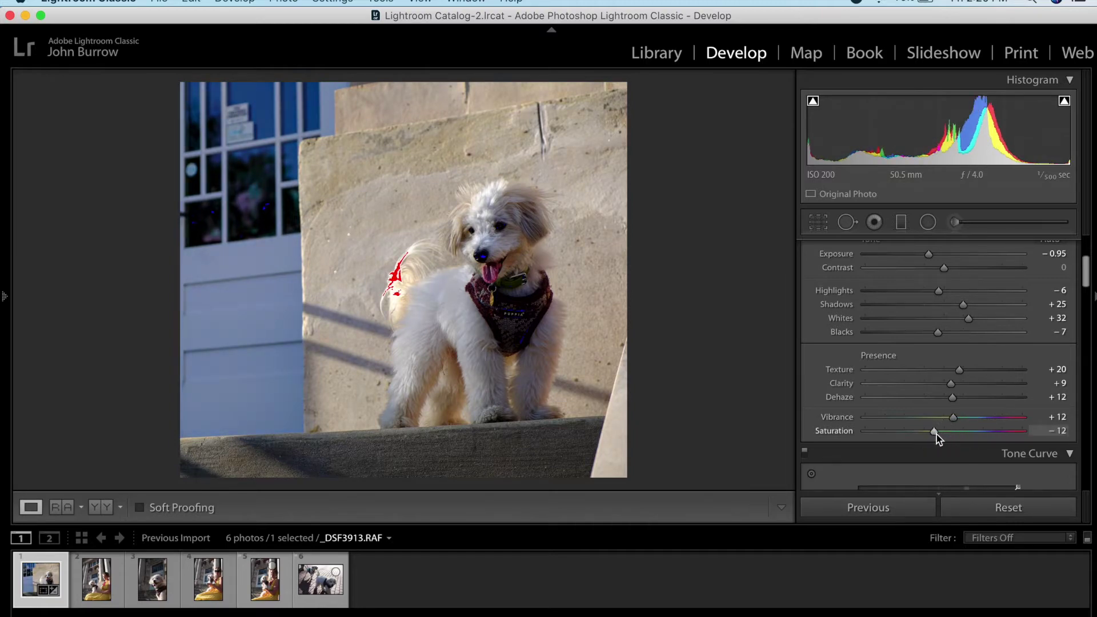
- Shape the RGB tone curve into a gentle S-curve with points in the shadows, midtones and highlights
scroll(936, 437, down, 6)
drag(899, 432, 900, 428)
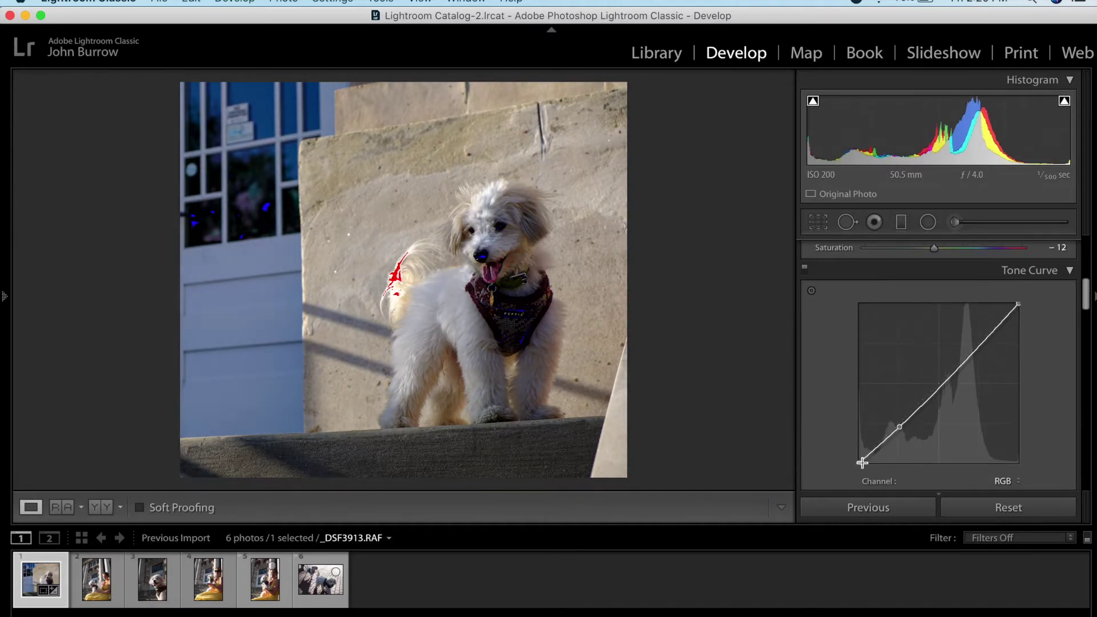
mouse_move(860, 462)
mouse_down()
mouse_move(869, 464)
mouse_move(851, 473)
mouse_move(840, 465)
mouse_up()
drag(899, 433, 903, 433)
drag(982, 345, 979, 345)
drag(944, 381, 943, 381)
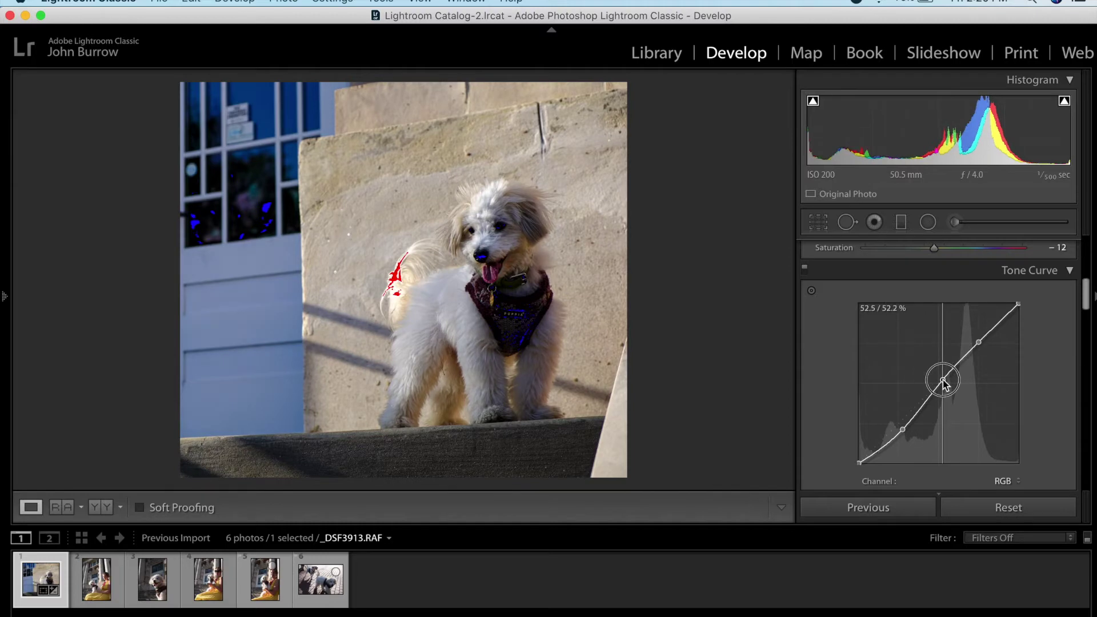
- Set HSL luminance to Red +16, Orange +12 and Green −5, and raise the Green saturation
scroll(920, 372, down, 5)
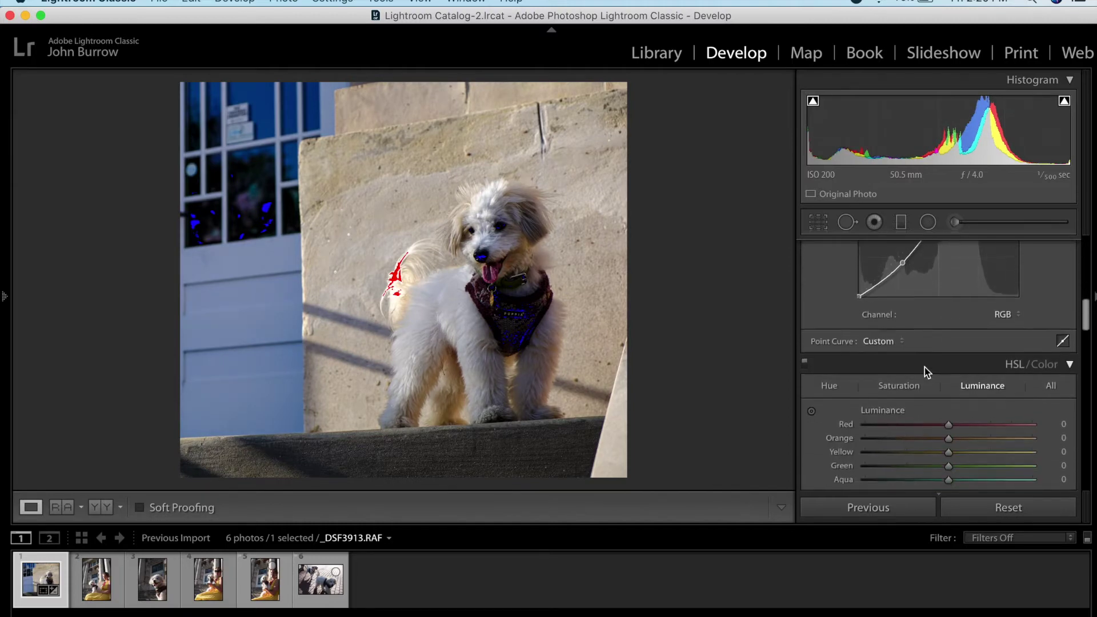
scroll(925, 368, down, 3)
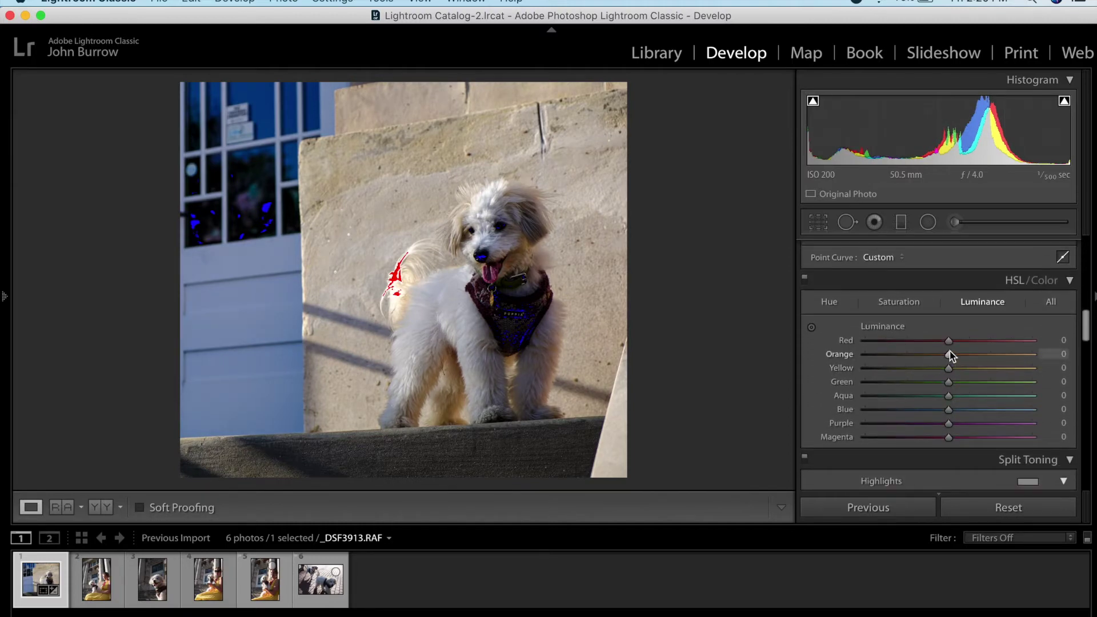
scroll(953, 342, up, 1)
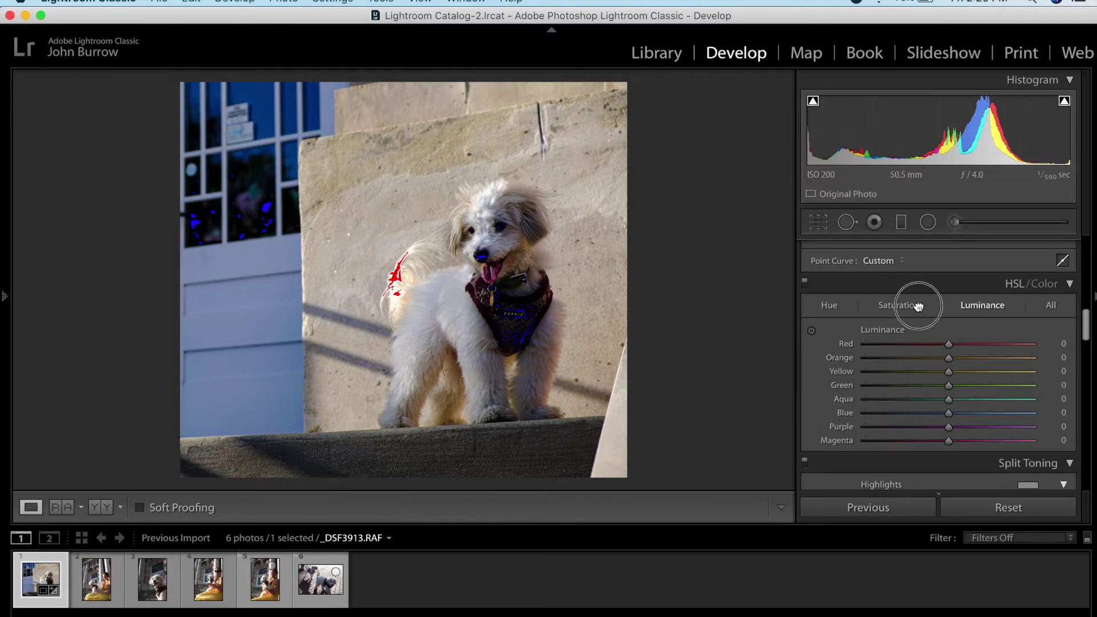
mouse_move(949, 386)
mouse_down()
mouse_move(990, 394)
mouse_move(929, 393)
mouse_move(980, 394)
mouse_move(930, 384)
mouse_move(948, 387)
mouse_up()
mouse_move(948, 344)
mouse_down()
mouse_move(964, 343)
mouse_move(955, 362)
mouse_up()
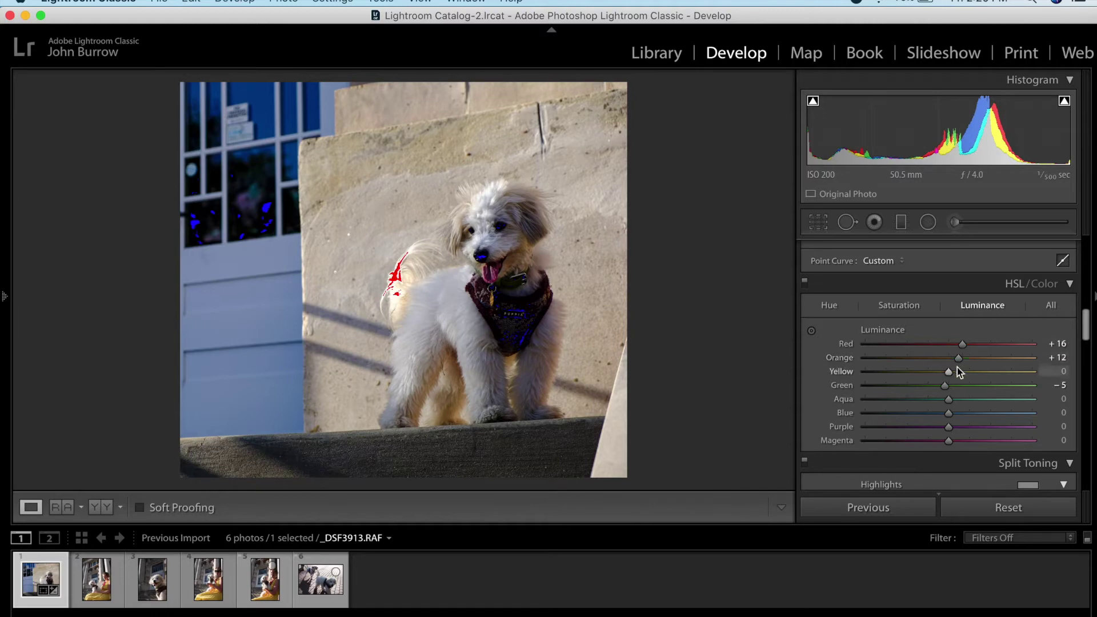
click(914, 311)
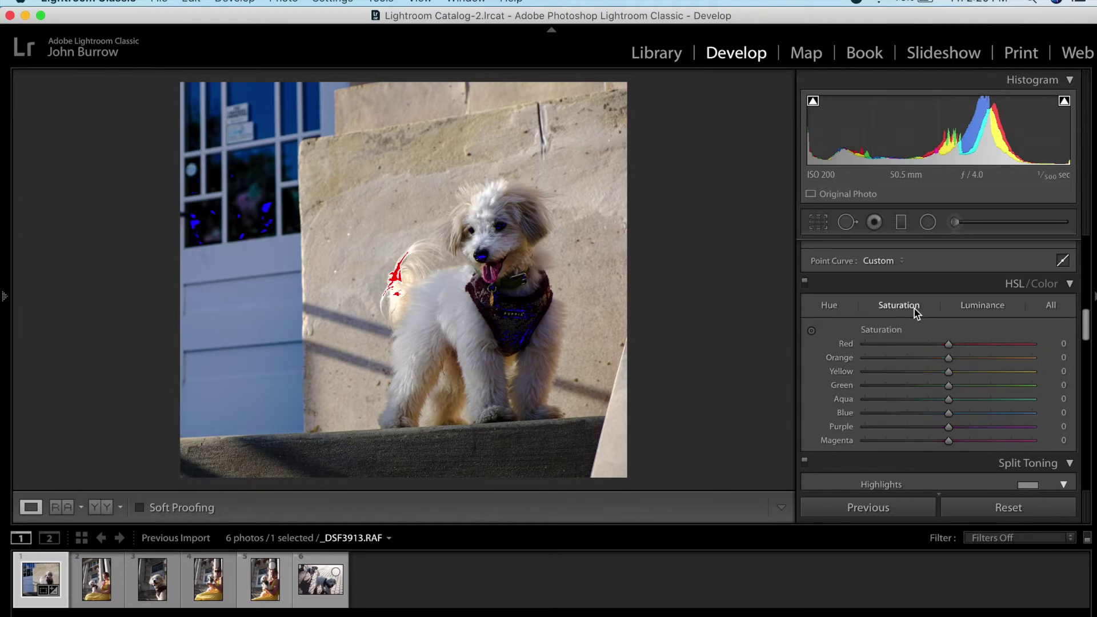
drag(950, 386, 964, 388)
- Tint the split toning highlights a warm yellow-orange with hue 44 and saturation 13
scroll(950, 400, down, 5)
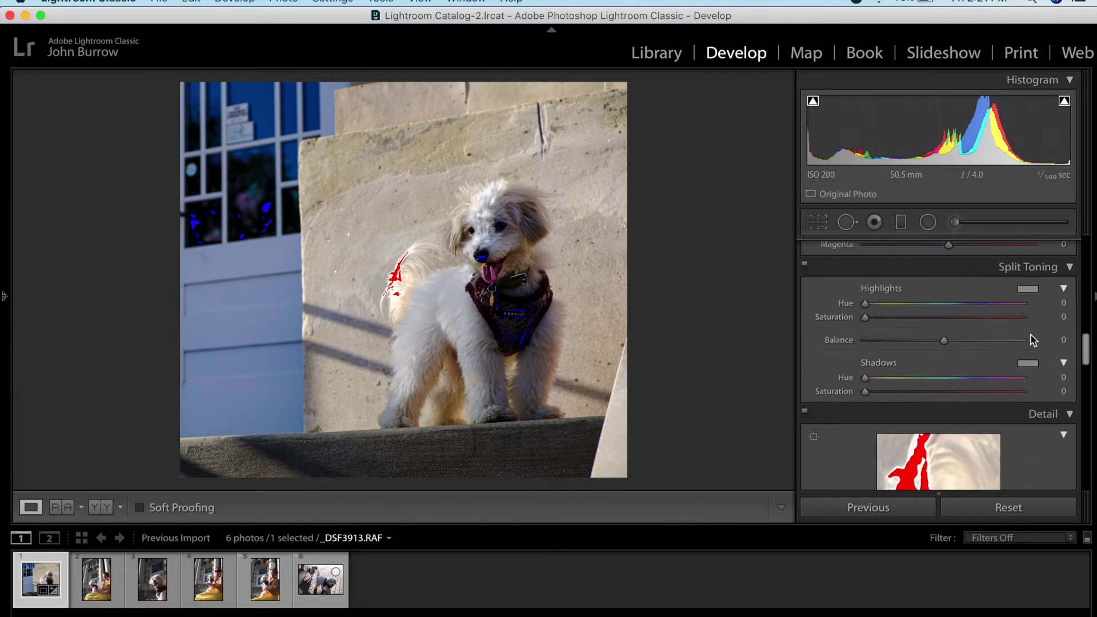
click(1032, 290)
click(758, 348)
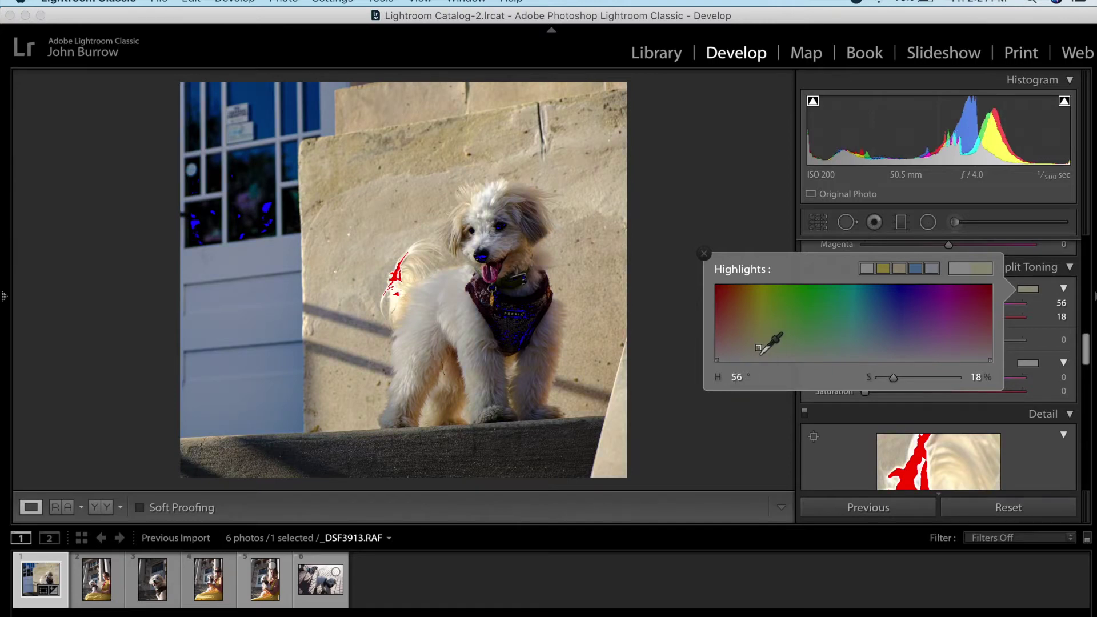
click(766, 355)
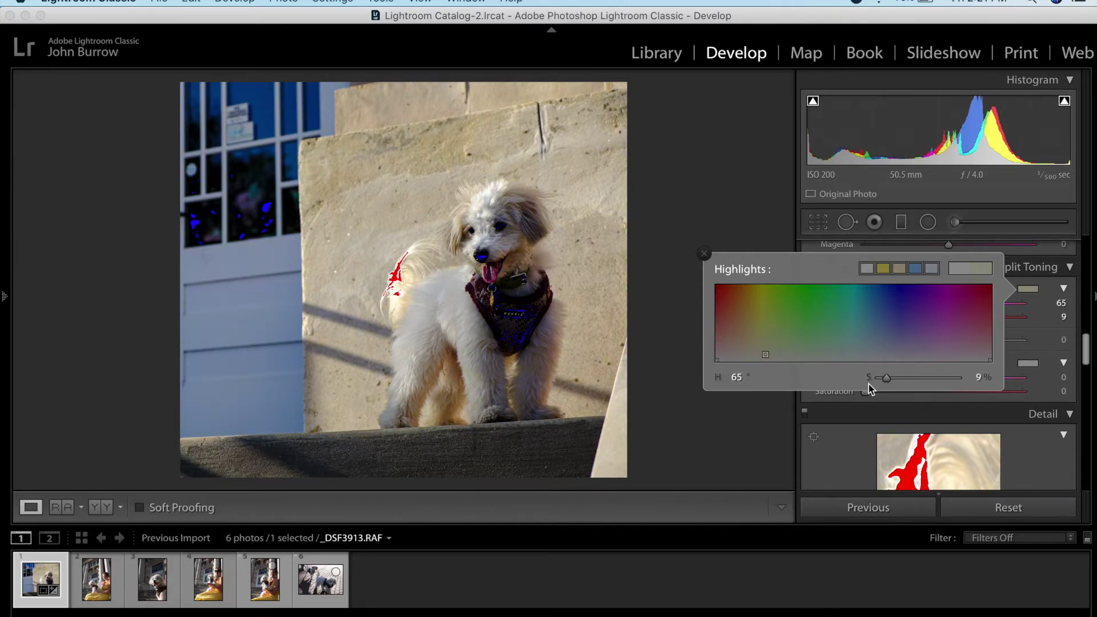
mouse_move(886, 381)
mouse_down()
mouse_move(901, 379)
mouse_move(886, 384)
mouse_up()
click(886, 354)
drag(888, 380, 891, 382)
click(748, 355)
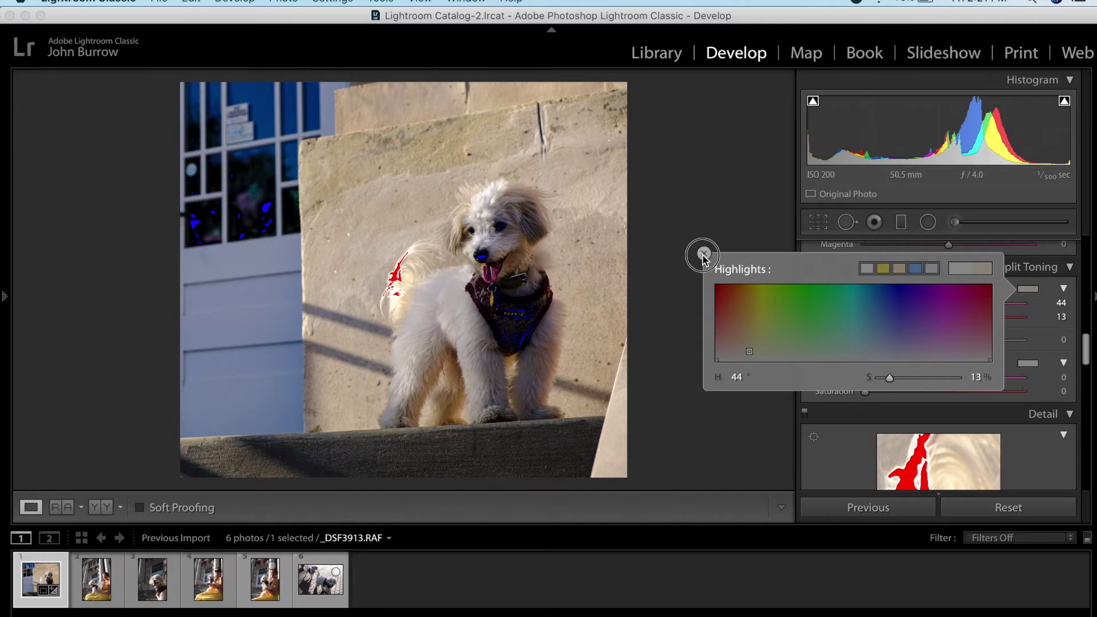
click(703, 253)
- Tint the split toning shadows with hue 55 and saturation 14
click(1027, 363)
click(873, 433)
drag(880, 451, 896, 458)
click(896, 414)
drag(900, 457, 898, 457)
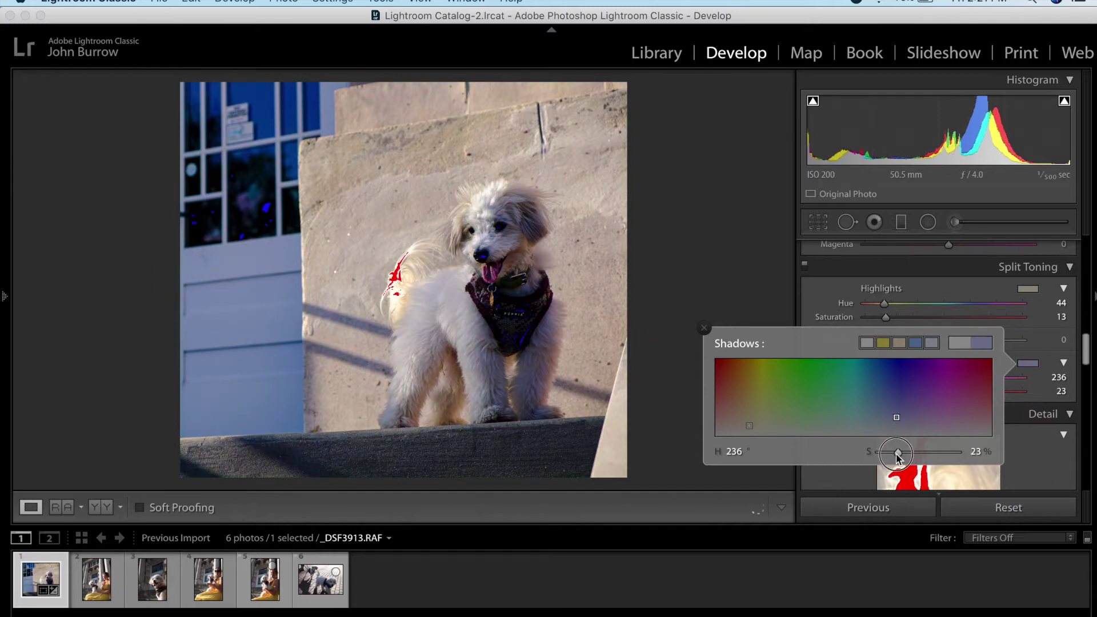
click(757, 428)
drag(889, 451, 893, 454)
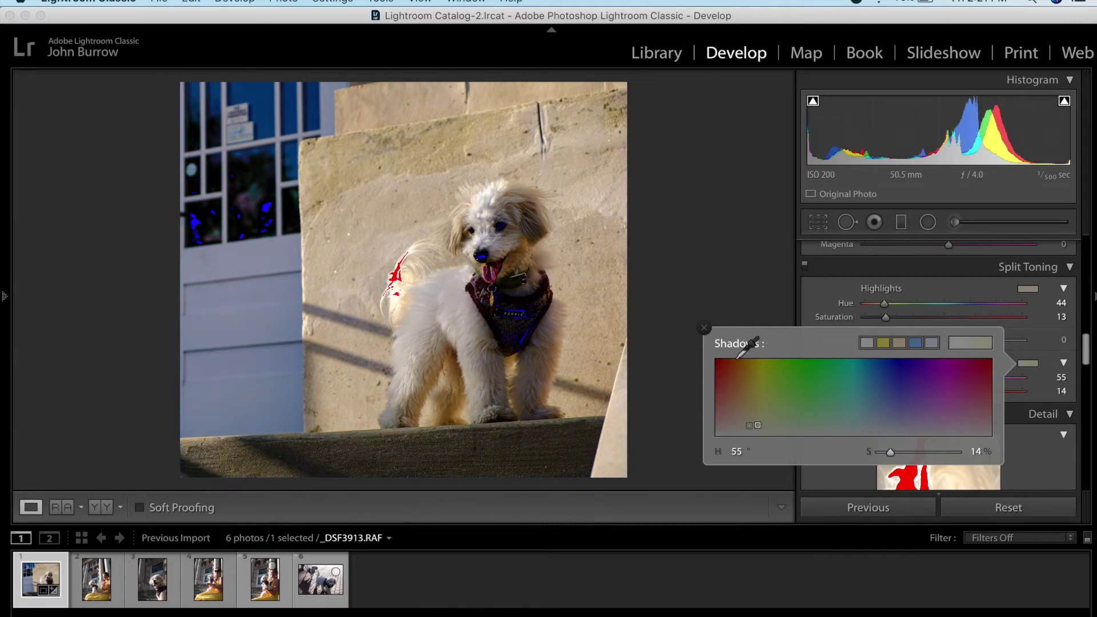
click(704, 329)
- Reduce the sharpening amount to 0 and set luminance noise reduction to 3
scroll(986, 392, down, 5)
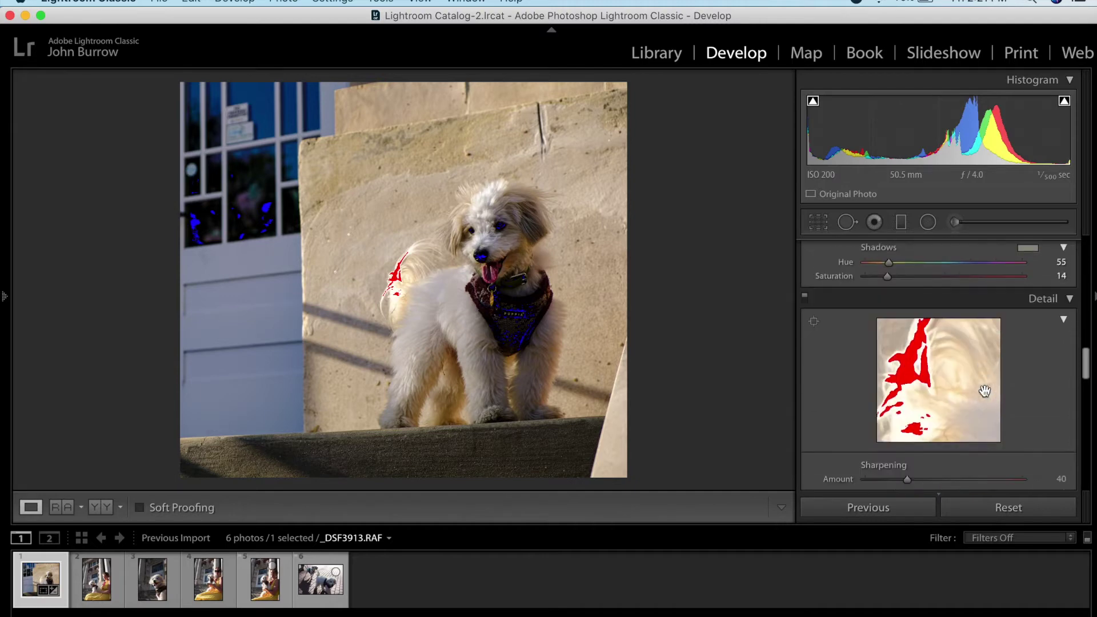
drag(907, 436, 838, 436)
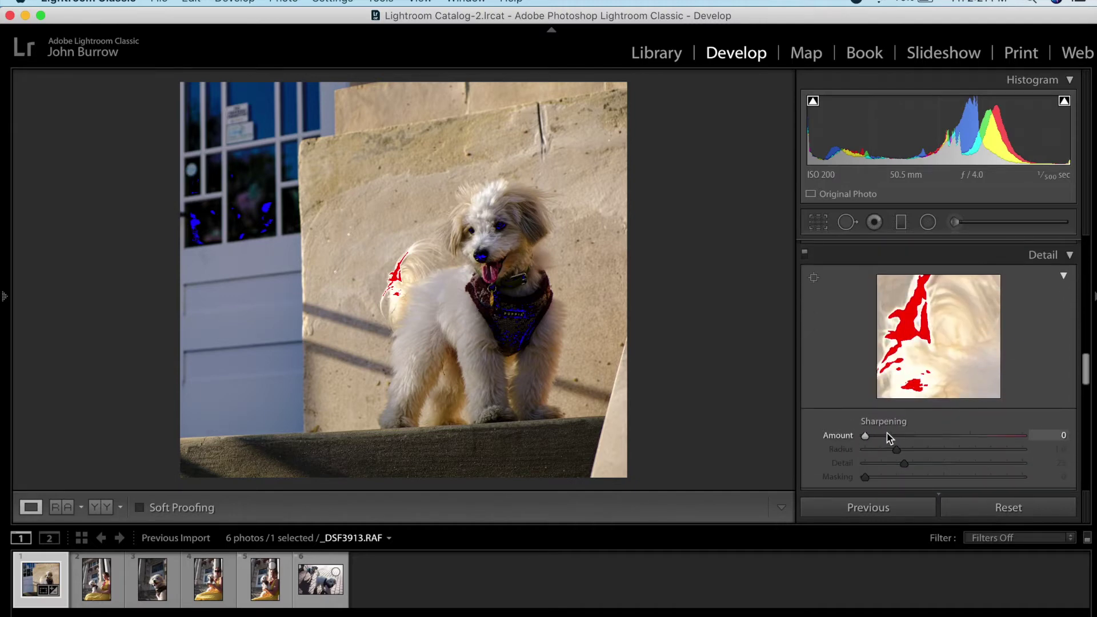
scroll(887, 433, down, 4)
drag(865, 386, 871, 388)
- Enable profile corrections for the lens
scroll(870, 392, down, 3)
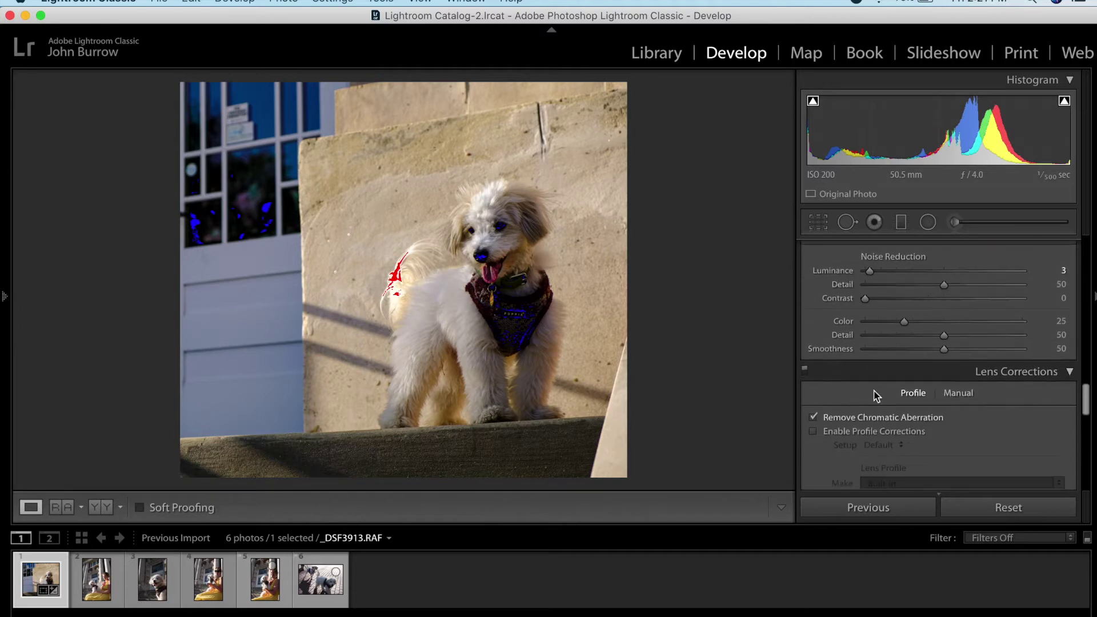
click(812, 380)
scroll(831, 403, down, 10)
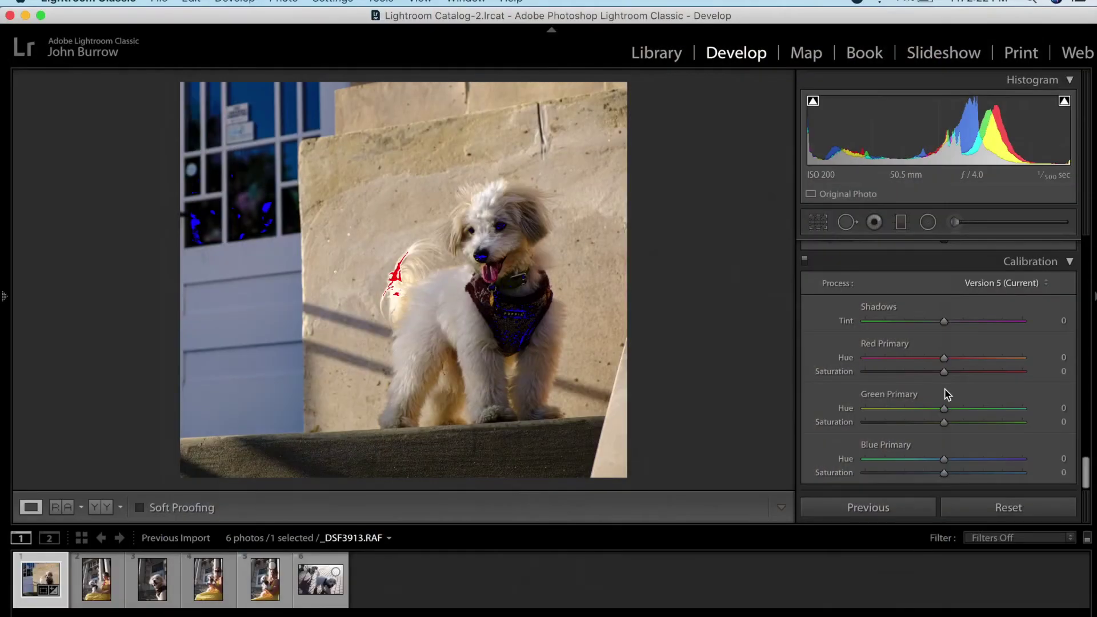
- Switch Spot Removal to Heal, examine the photo for blemishes with Visualize Spots, and leave the tool
click(846, 223)
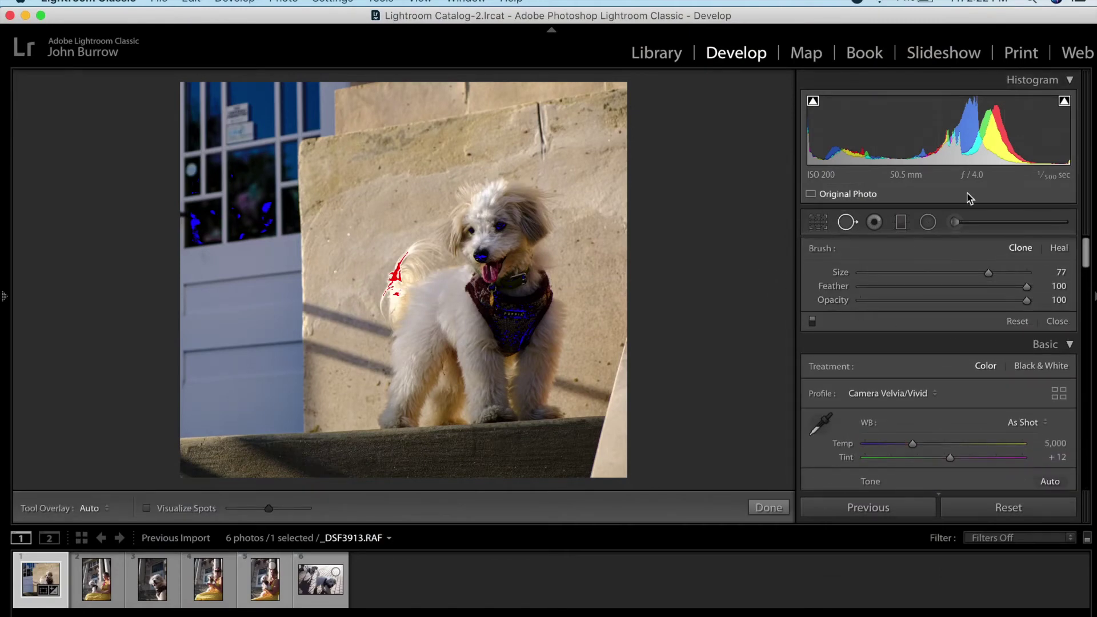
click(1067, 251)
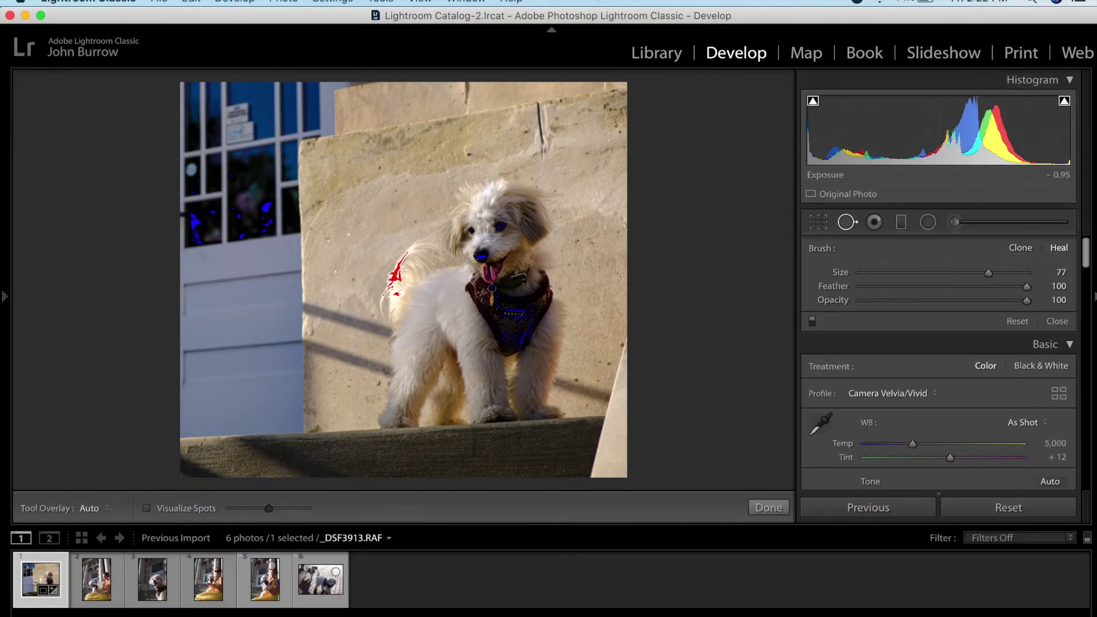
click(465, 2)
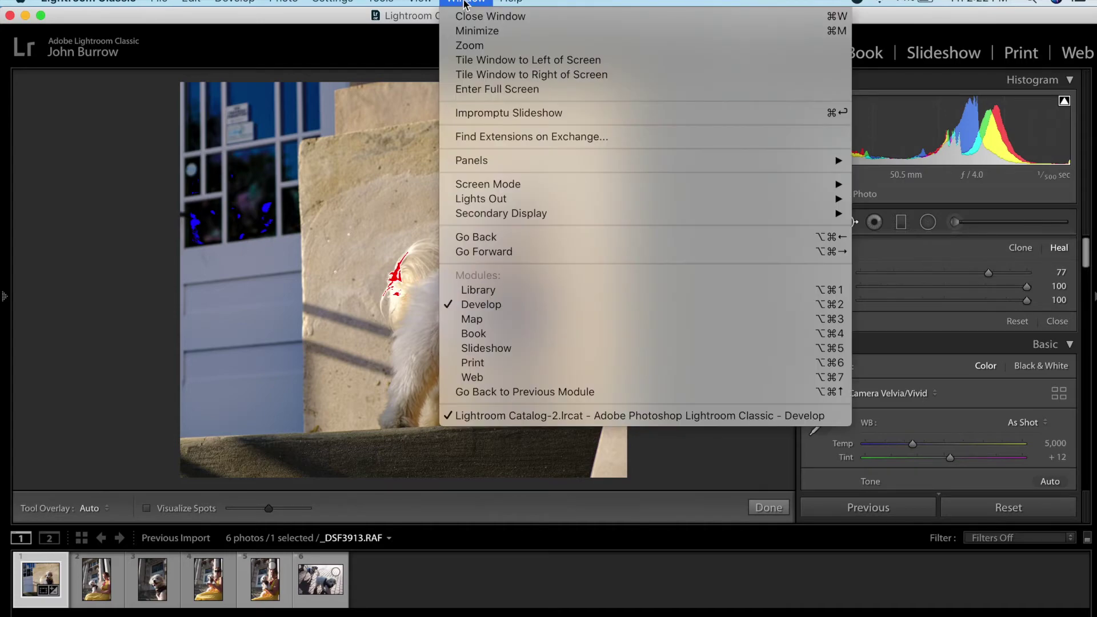
click(465, 3)
key(a)
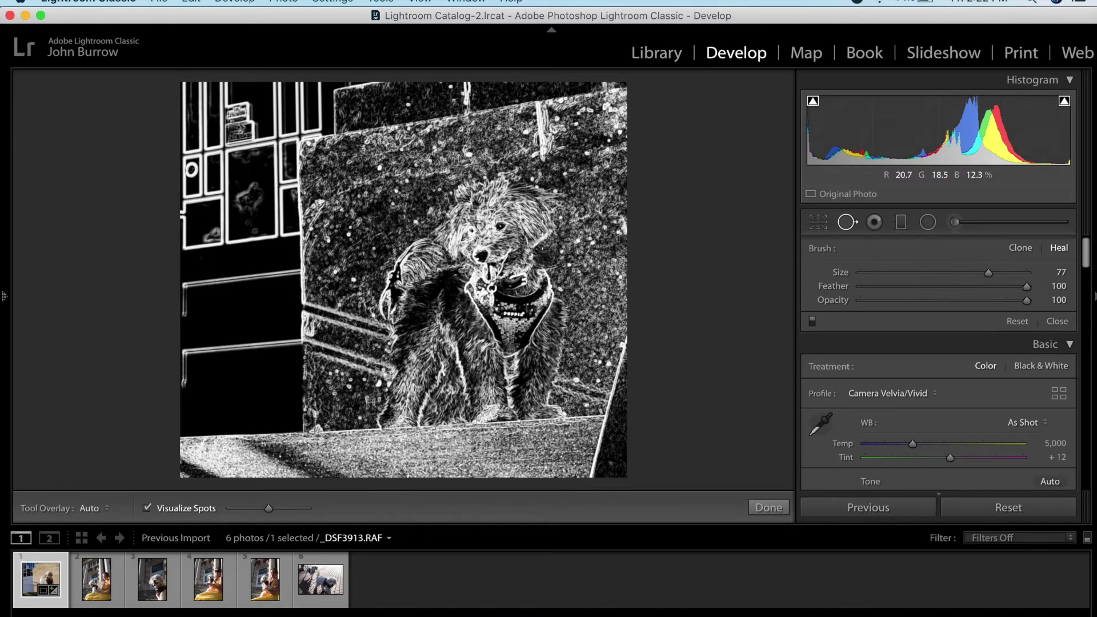
key(a)
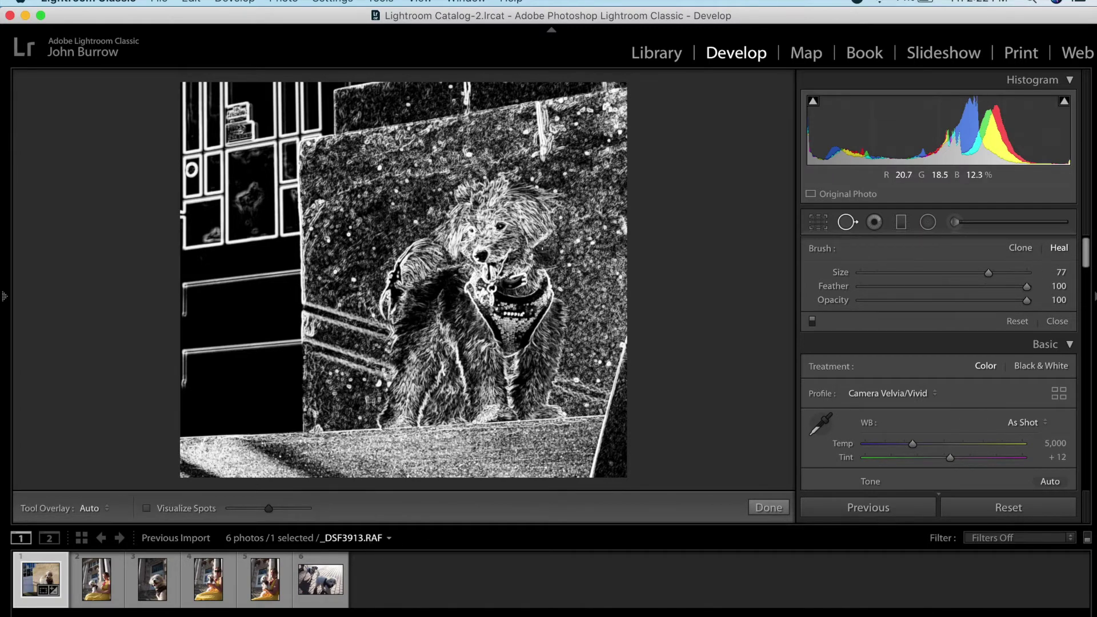
key(q)
- Draw a radial filter, centre it on the dog's head and narrow the ellipse to fit around the face
drag(594, 228, 570, 421)
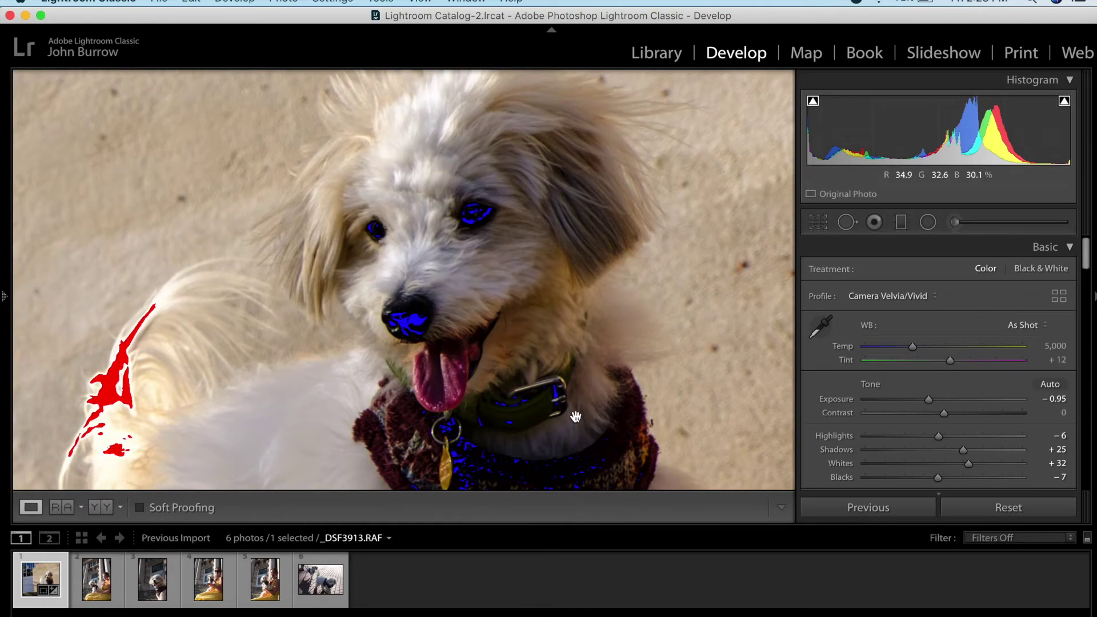
key(m)
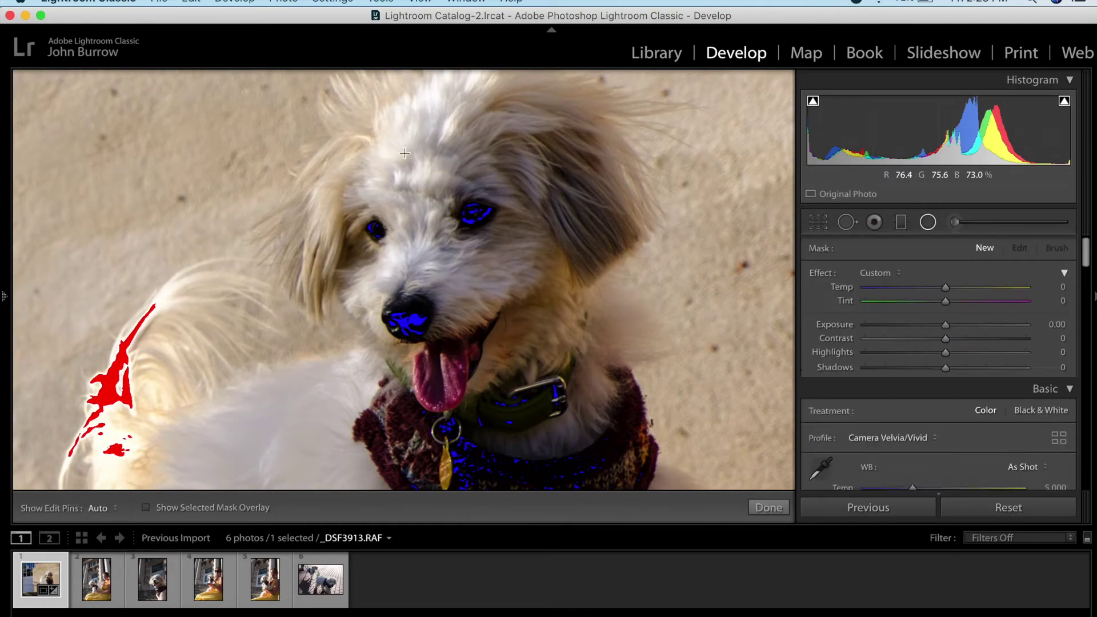
key(z)
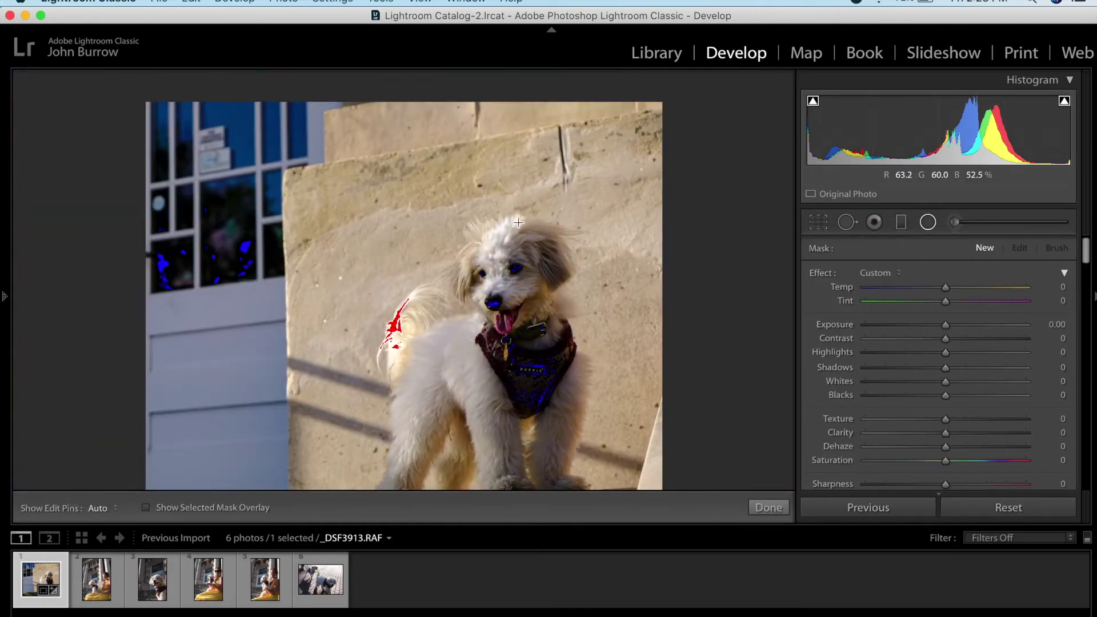
drag(467, 225, 542, 302)
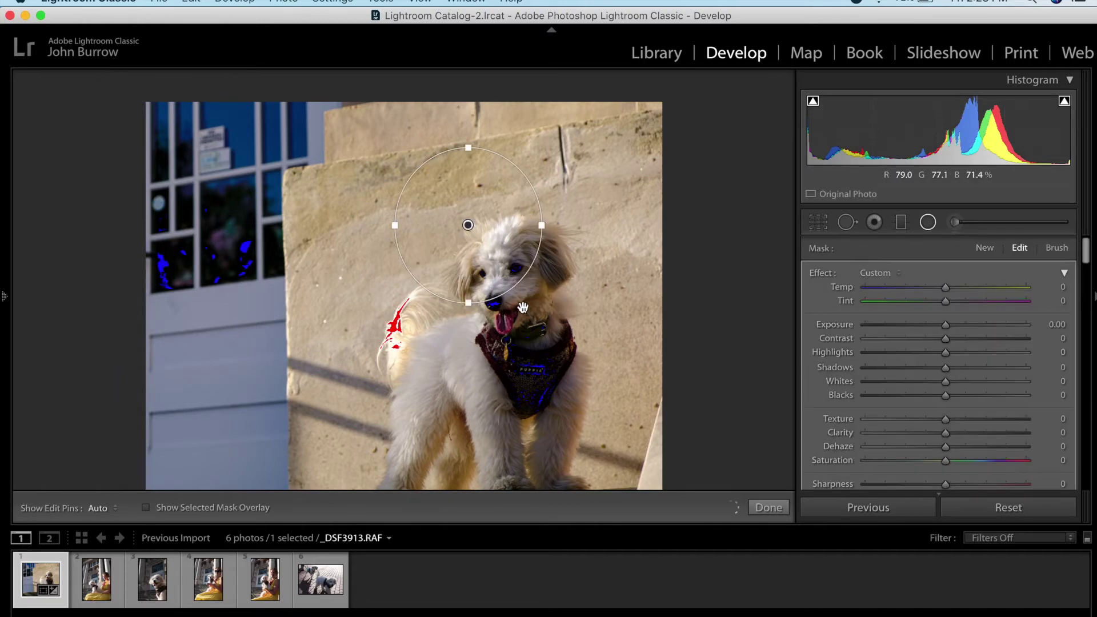
drag(470, 226, 528, 313)
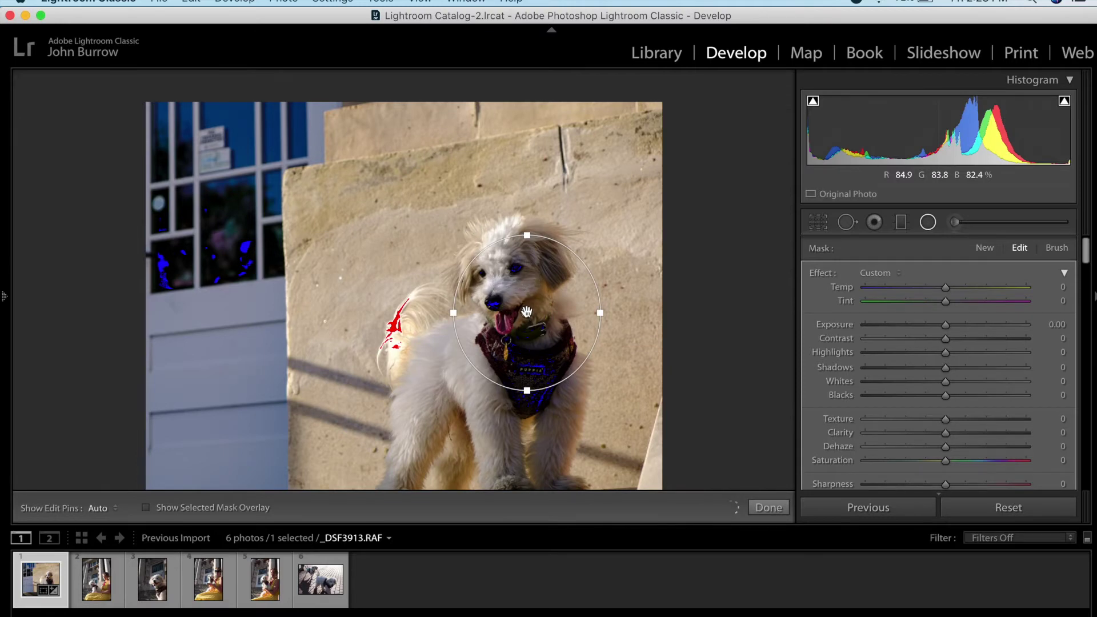
drag(527, 313, 514, 282)
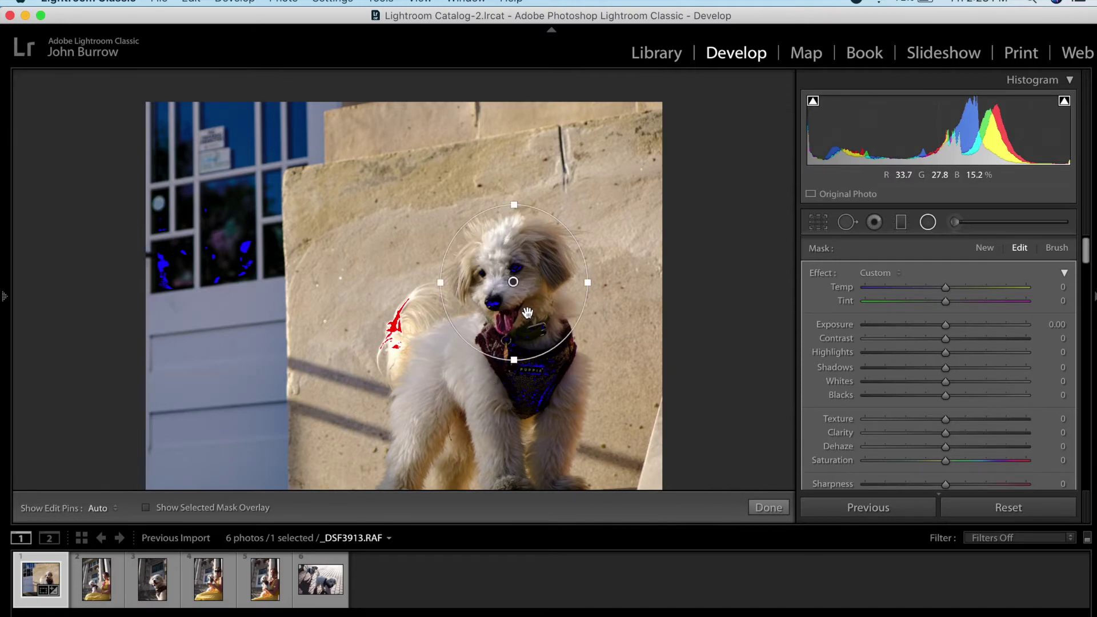
click(513, 281)
drag(514, 278, 515, 277)
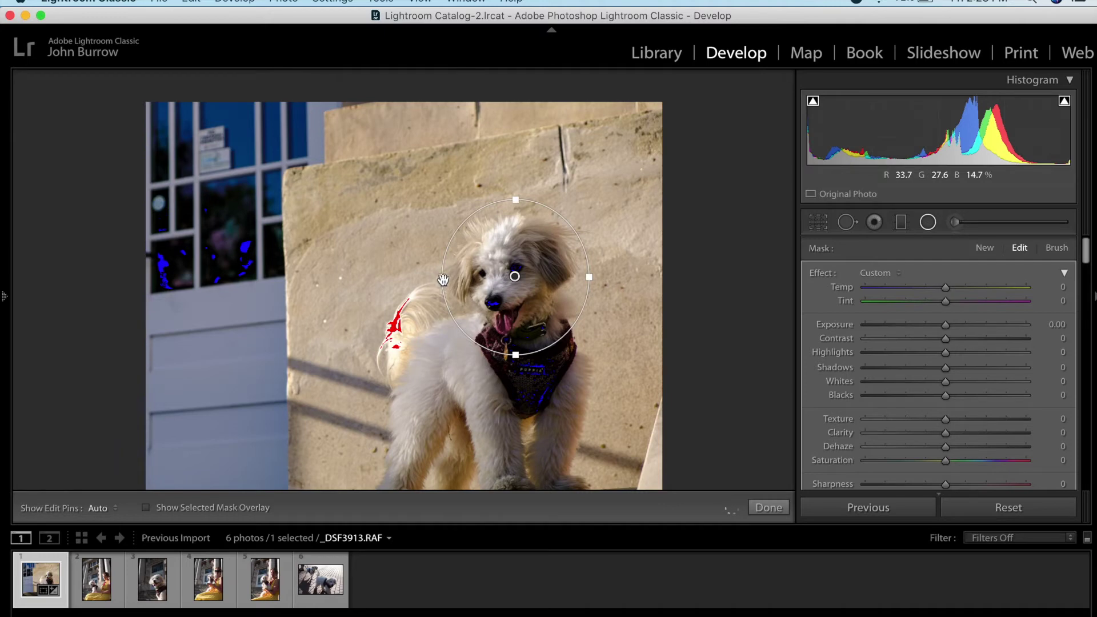
drag(443, 280, 452, 280)
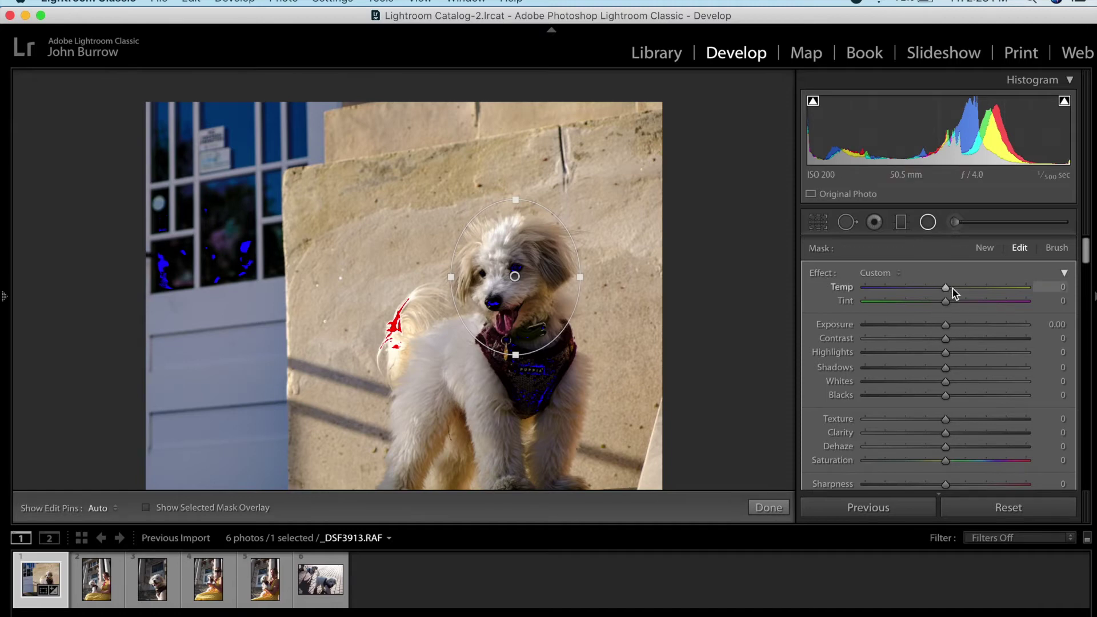
- Set the face radial filter's Temp to 5, Exposure to 0.22, Contrast to 5, Shadows to -6 and Blacks to 11
mouse_move(945, 288)
mouse_down()
mouse_move(986, 292)
mouse_move(951, 293)
mouse_up()
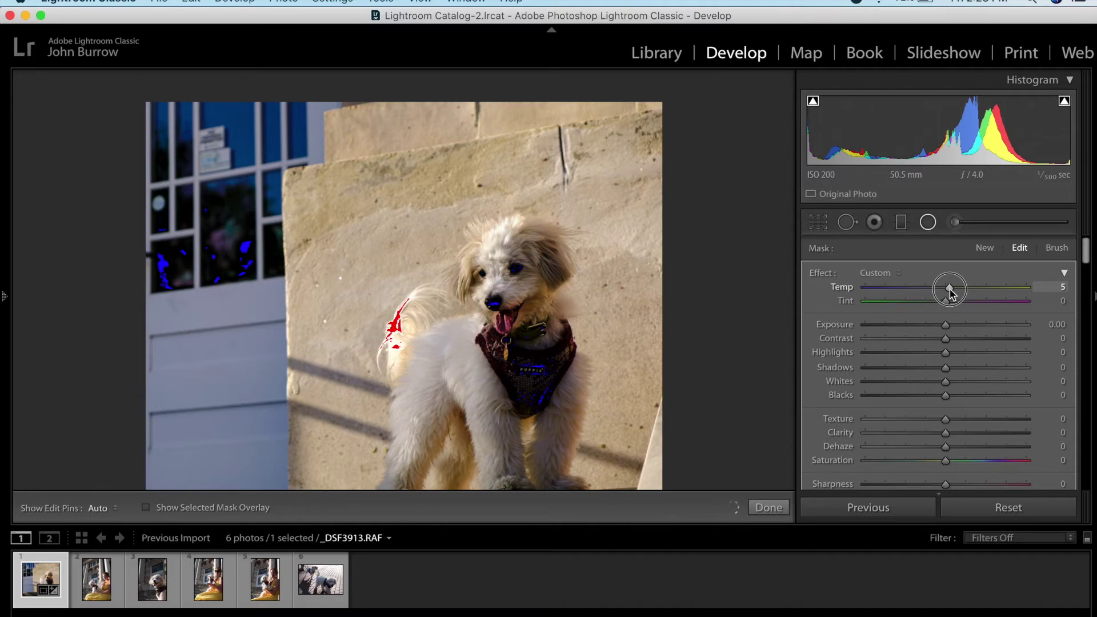
drag(951, 292, 951, 325)
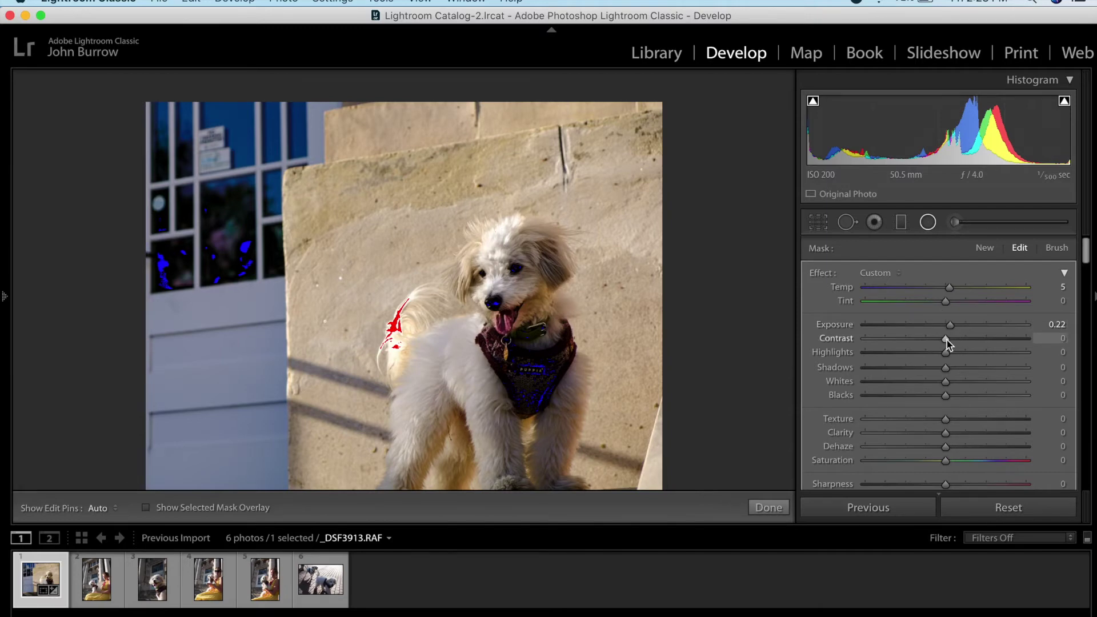
drag(951, 341, 951, 340)
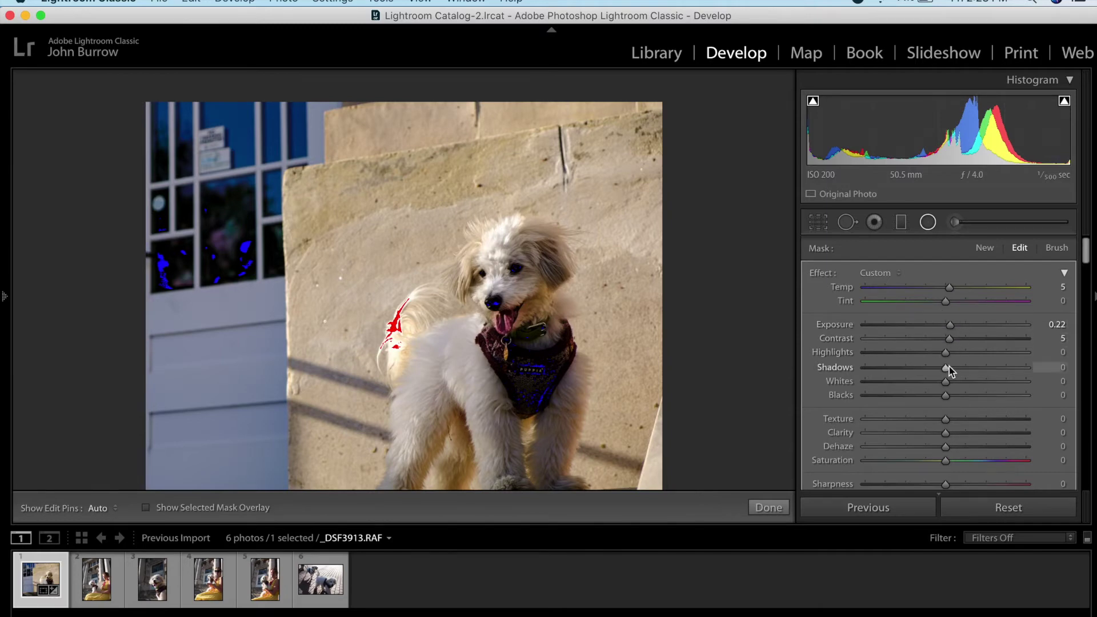
drag(946, 371, 949, 401)
drag(954, 398, 957, 399)
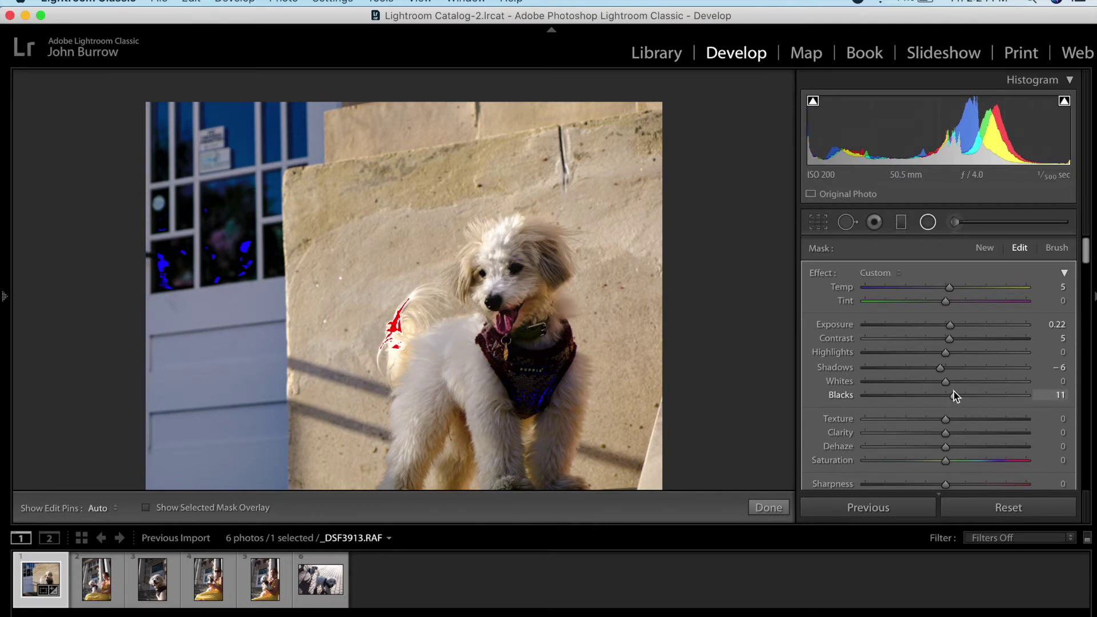
- Set the face radial filter's Whites to -6, Texture to -9, Clarity to 10 and Saturation to 6
scroll(941, 376, down, 1)
click(946, 383)
drag(946, 382, 953, 457)
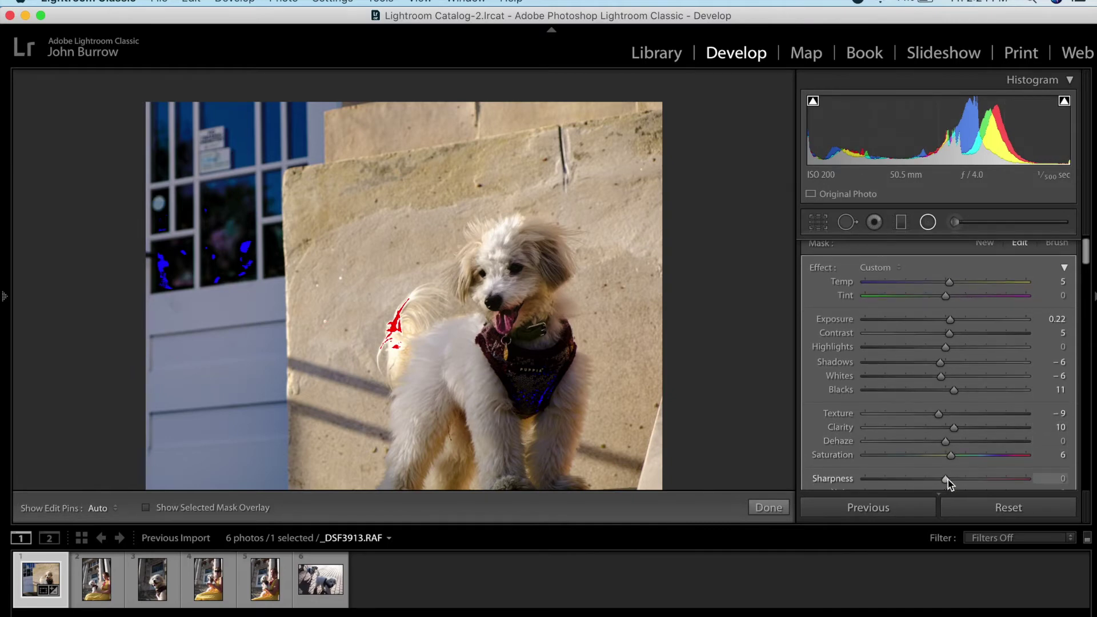
- Add a Luminance range mask to the radial filter with range 23/100 and smoothness 63
scroll(948, 479, down, 10)
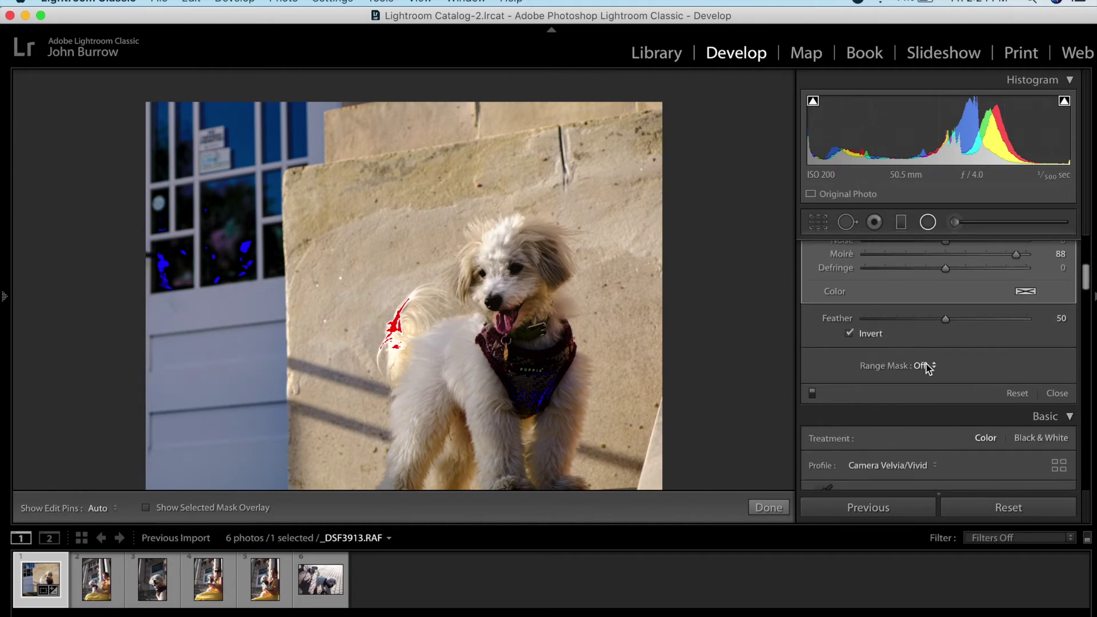
click(934, 366)
click(934, 385)
drag(869, 411, 903, 418)
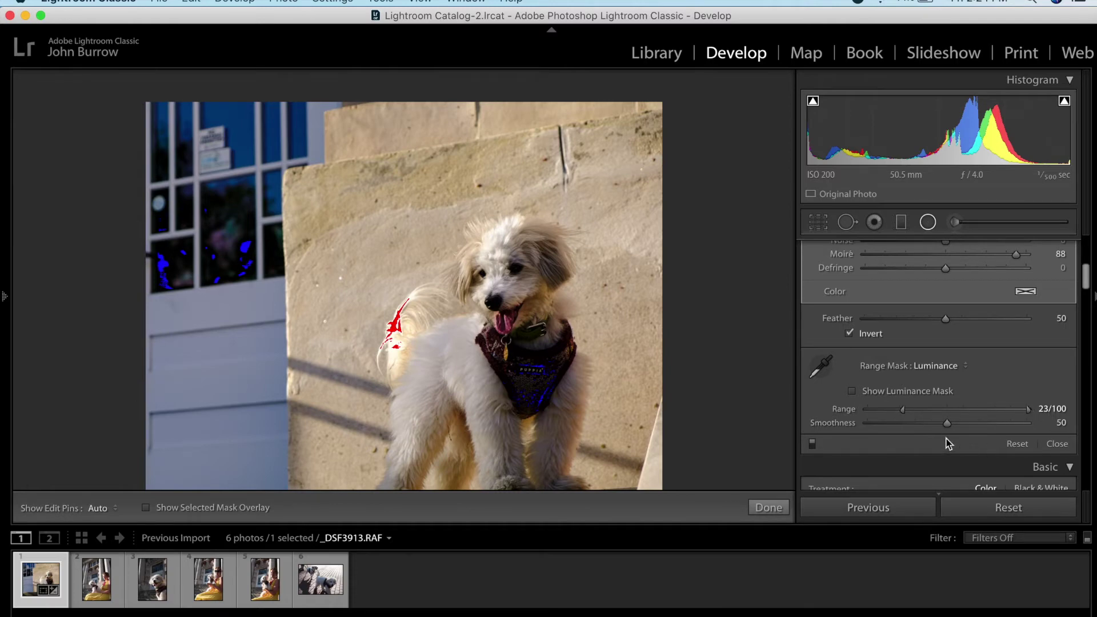
drag(947, 424, 968, 431)
- Compare the photo with the radial filter off and on, and leave the tool
click(811, 443)
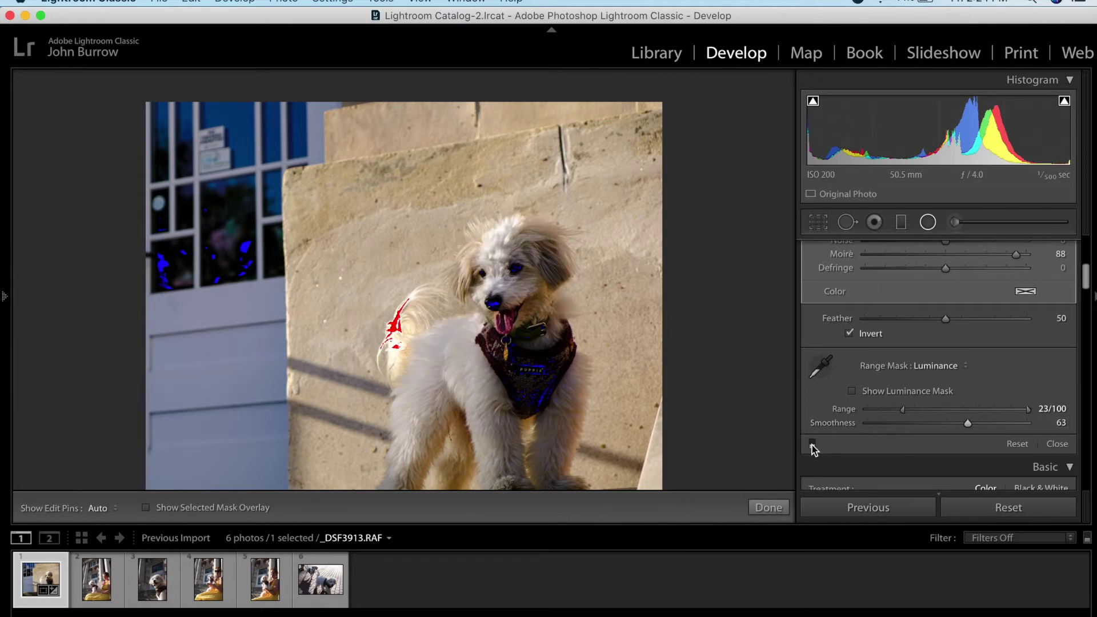
click(812, 442)
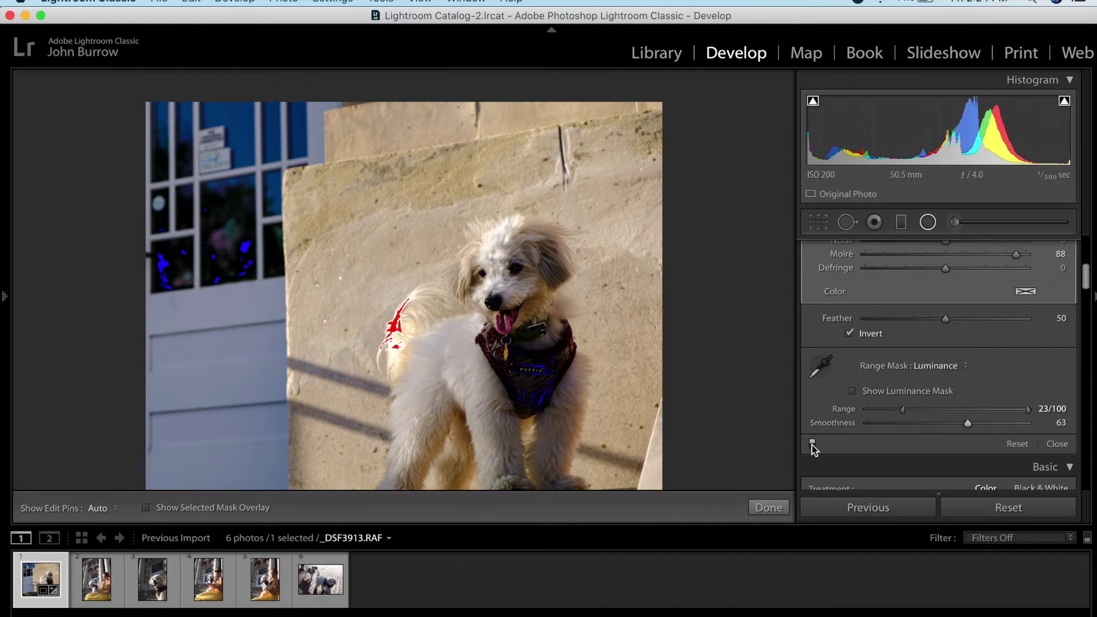
scroll(881, 422, down, 2)
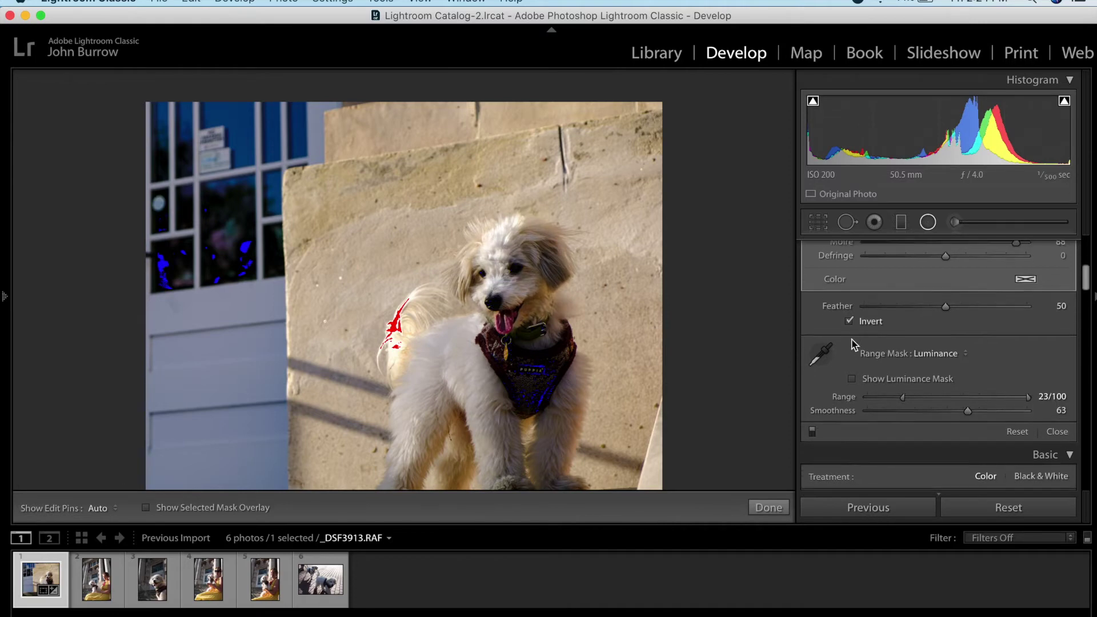
click(927, 223)
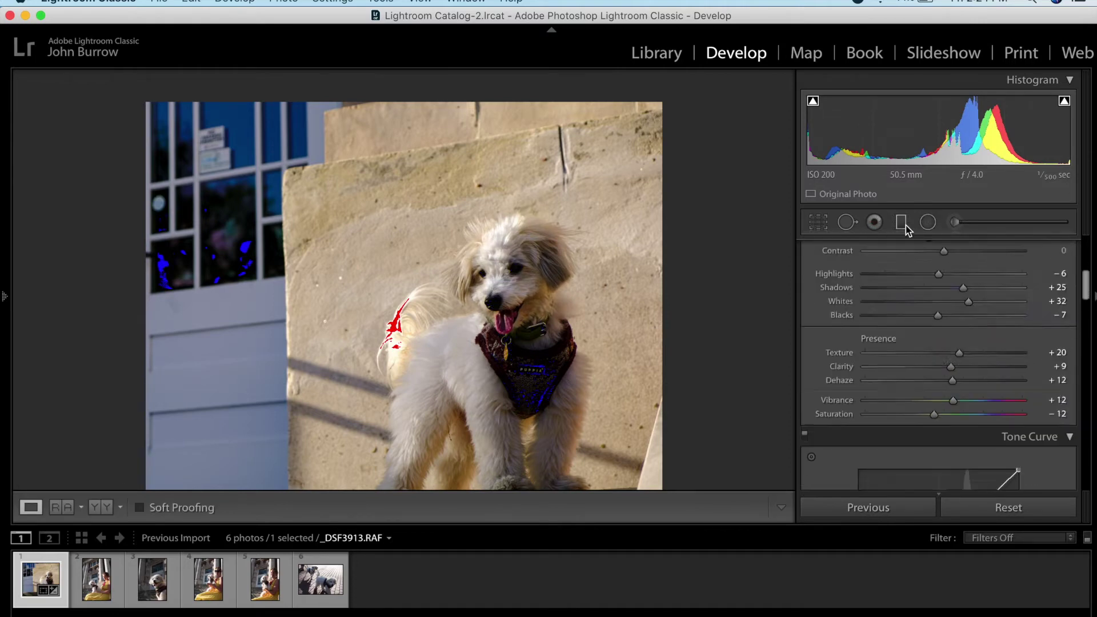
- Draw a graduated filter across the lower part of the photo, rotate it diagonally and centre it near the dog's front feet
click(901, 222)
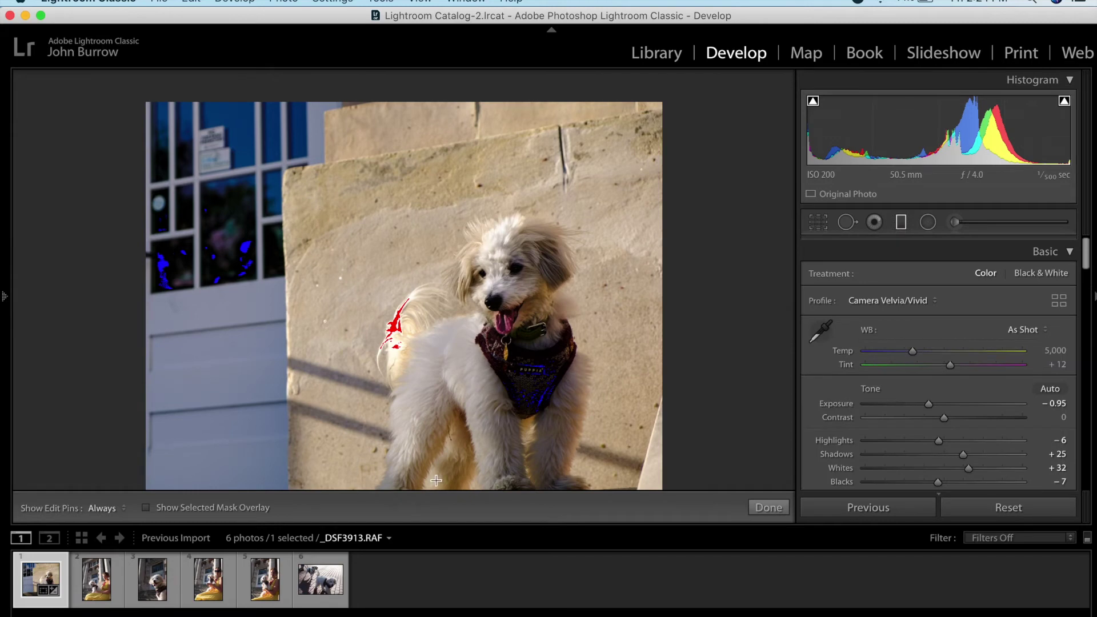
drag(433, 477, 435, 366)
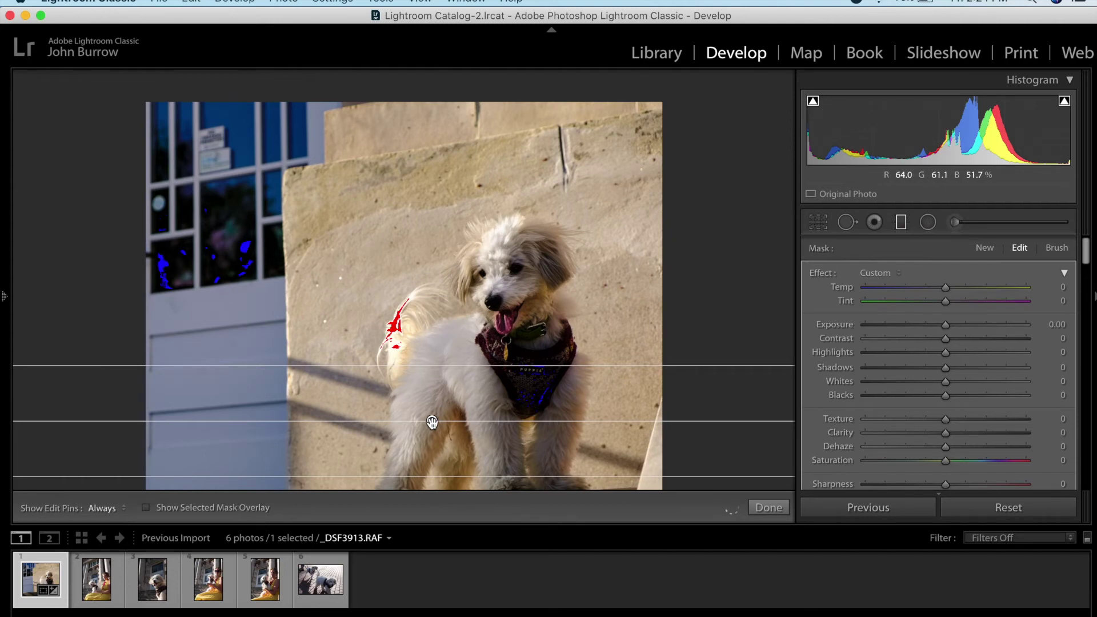
mouse_move(432, 423)
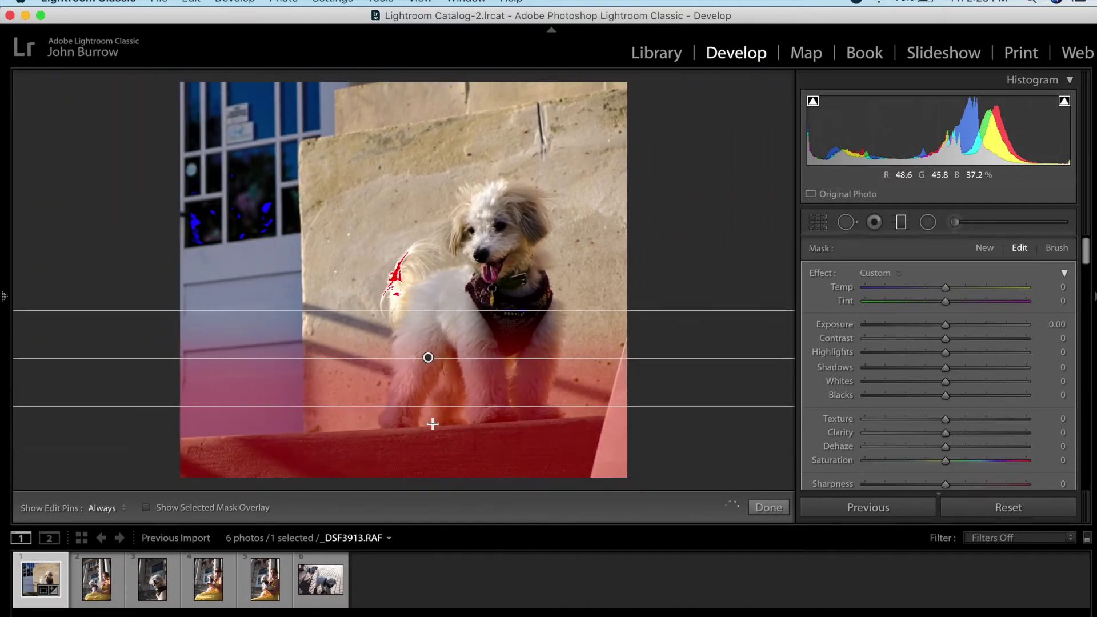
drag(428, 358, 439, 428)
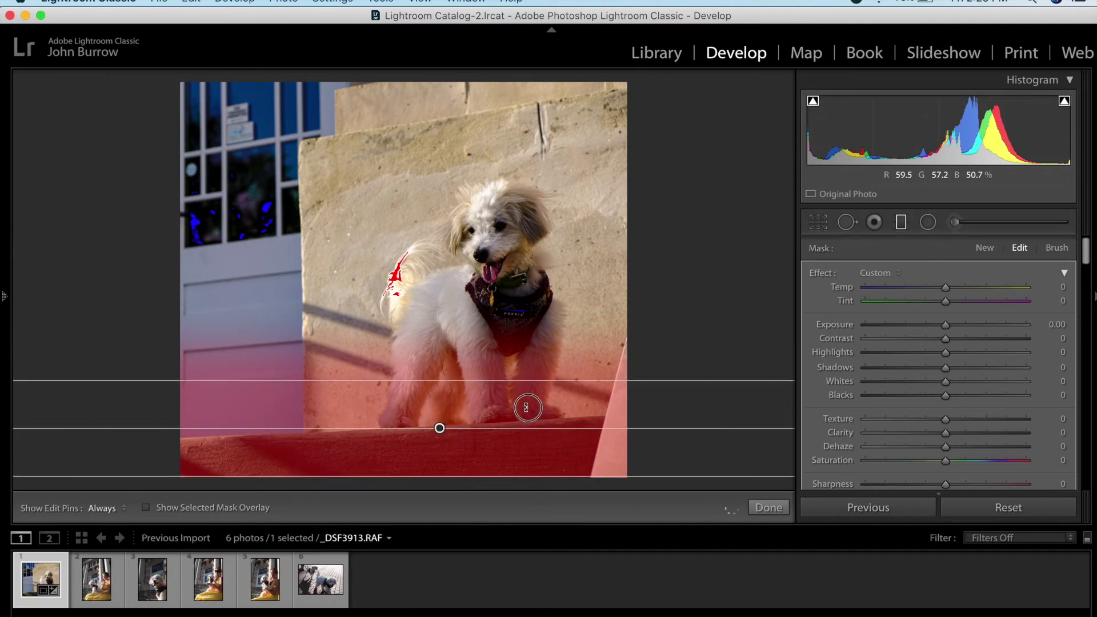
drag(526, 407, 527, 408)
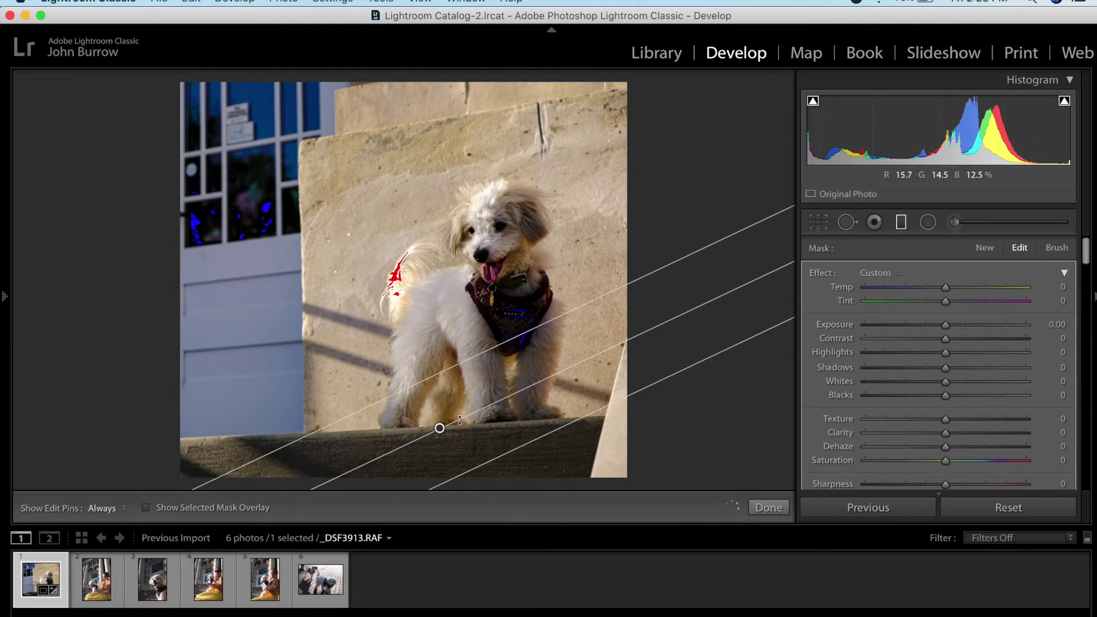
drag(460, 415, 463, 410)
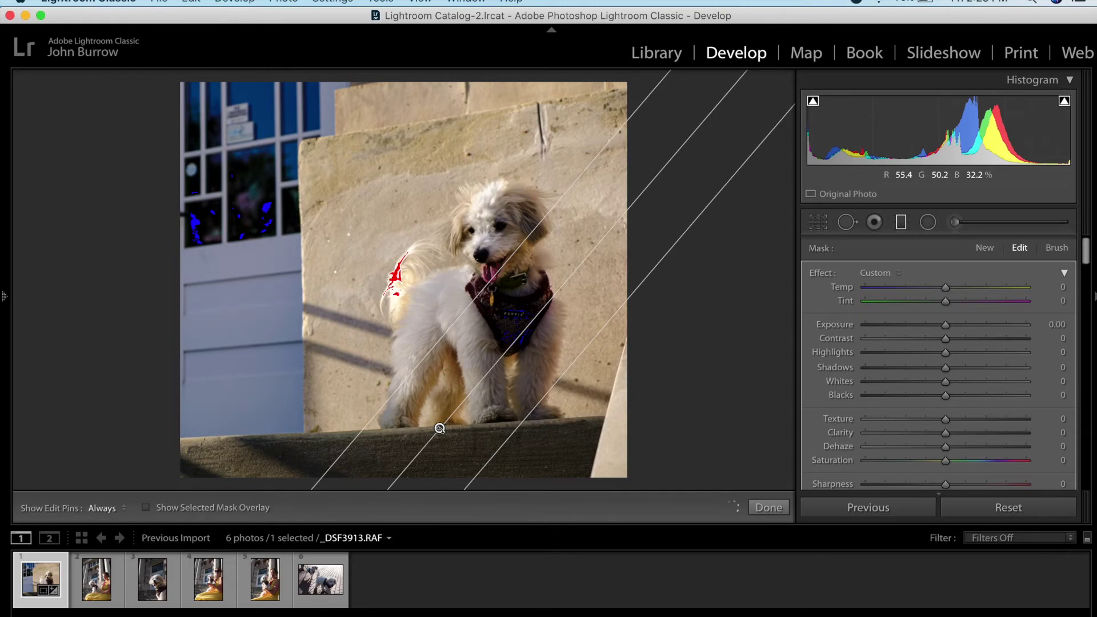
drag(441, 431, 478, 418)
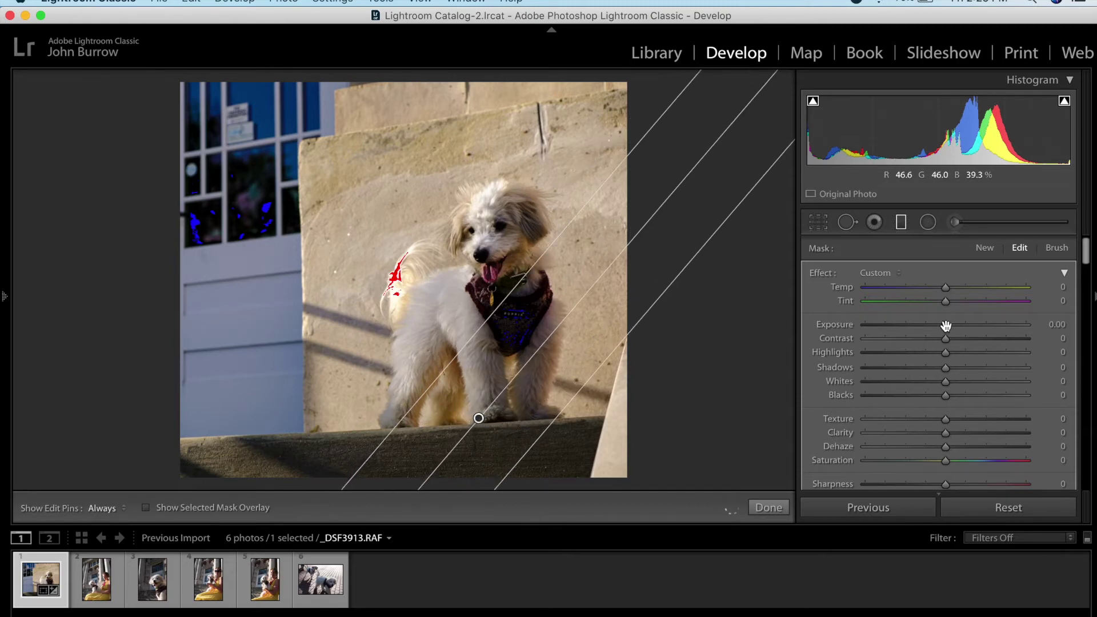
- Set the lower graduated filter's Exposure to -0.39 and Texture to 10, widening its gradient towards the dog's head
drag(944, 325, 939, 327)
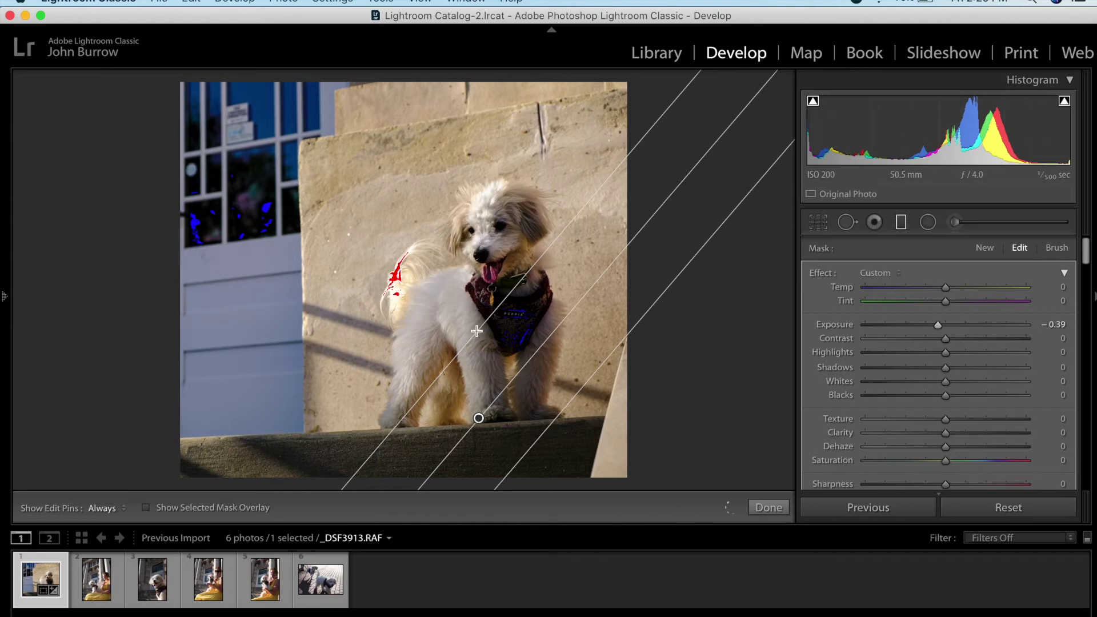
drag(476, 331, 443, 288)
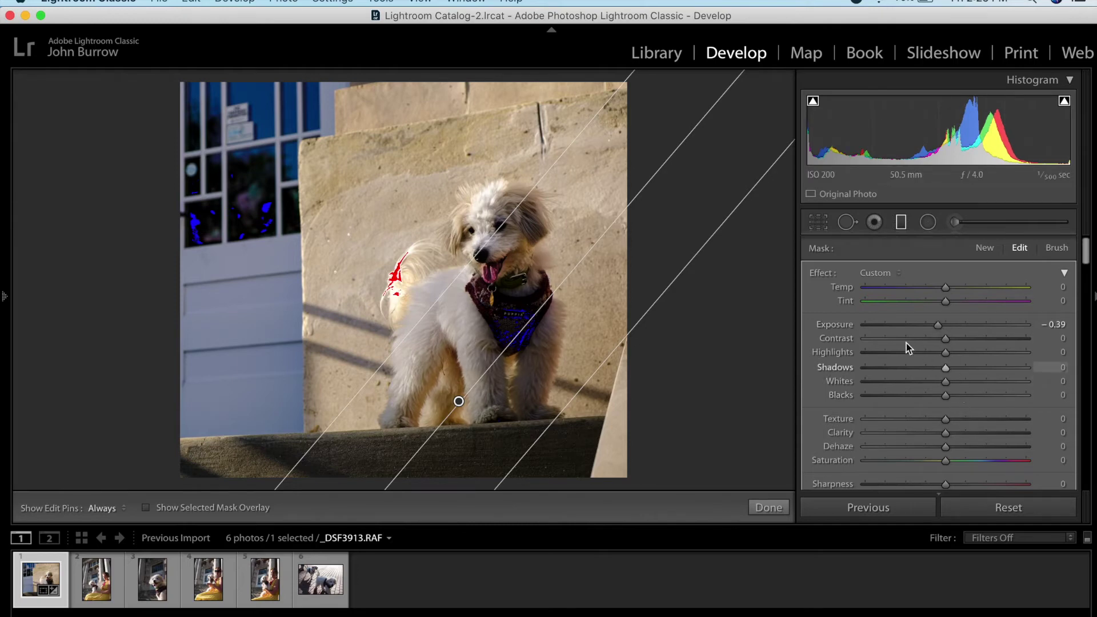
drag(945, 420, 953, 421)
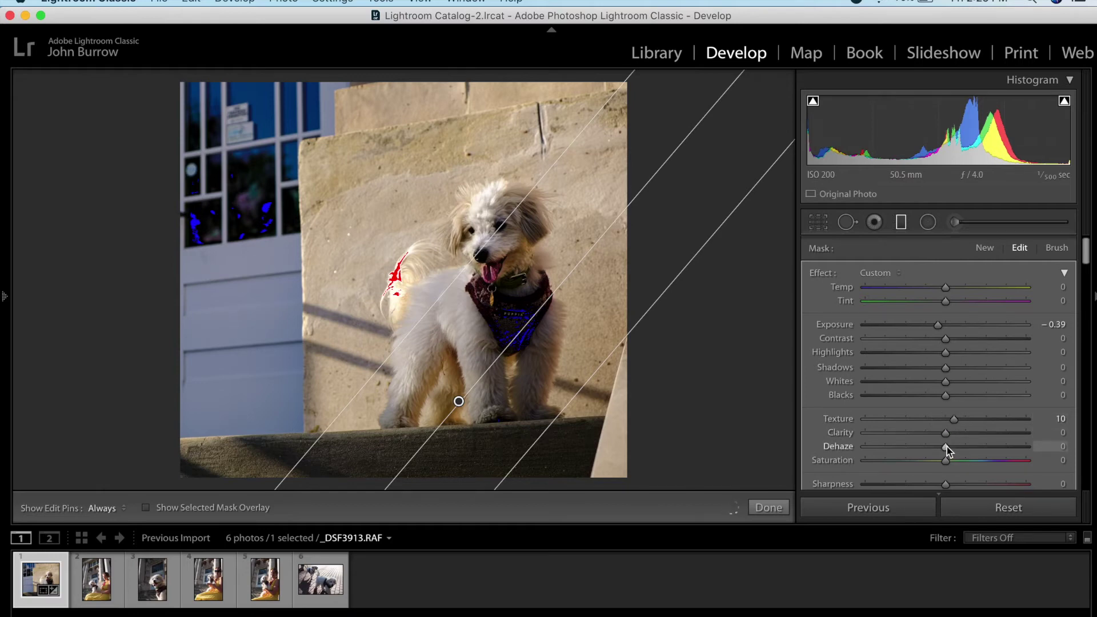
- Add a second diagonal graduated filter from the photo's upper-left corner across the door, and check its coverage with the mask overlay
click(986, 249)
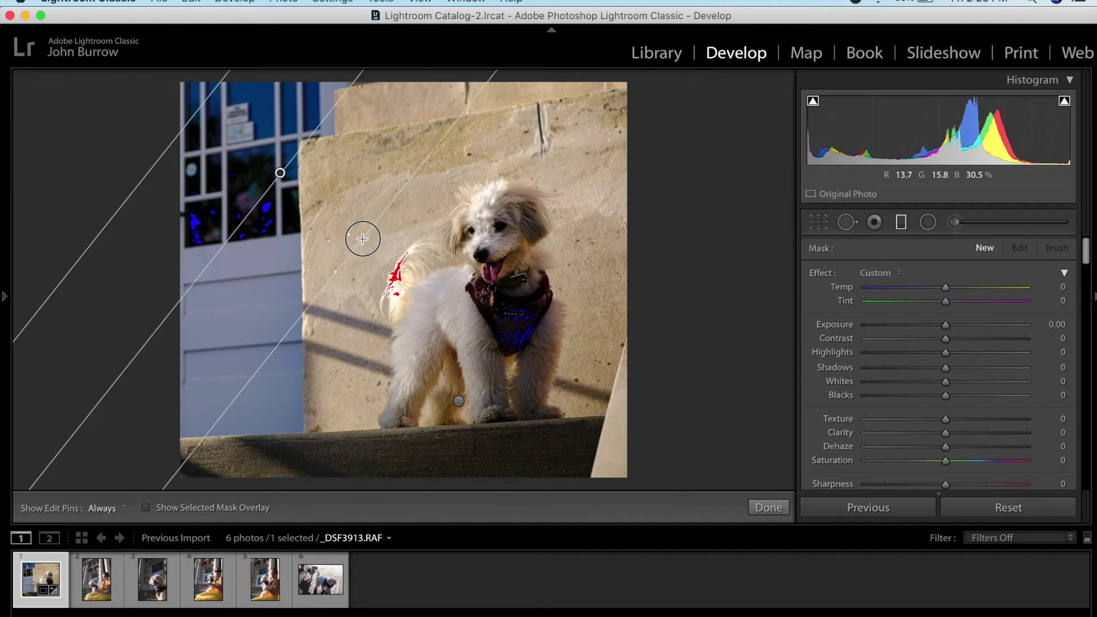
drag(415, 283, 415, 283)
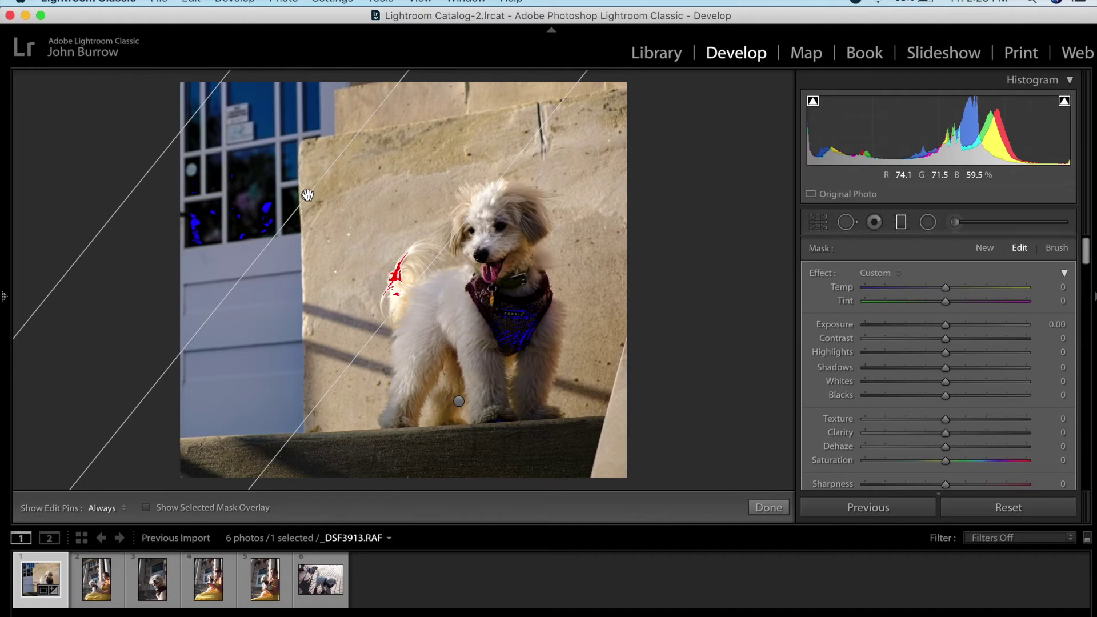
key(o)
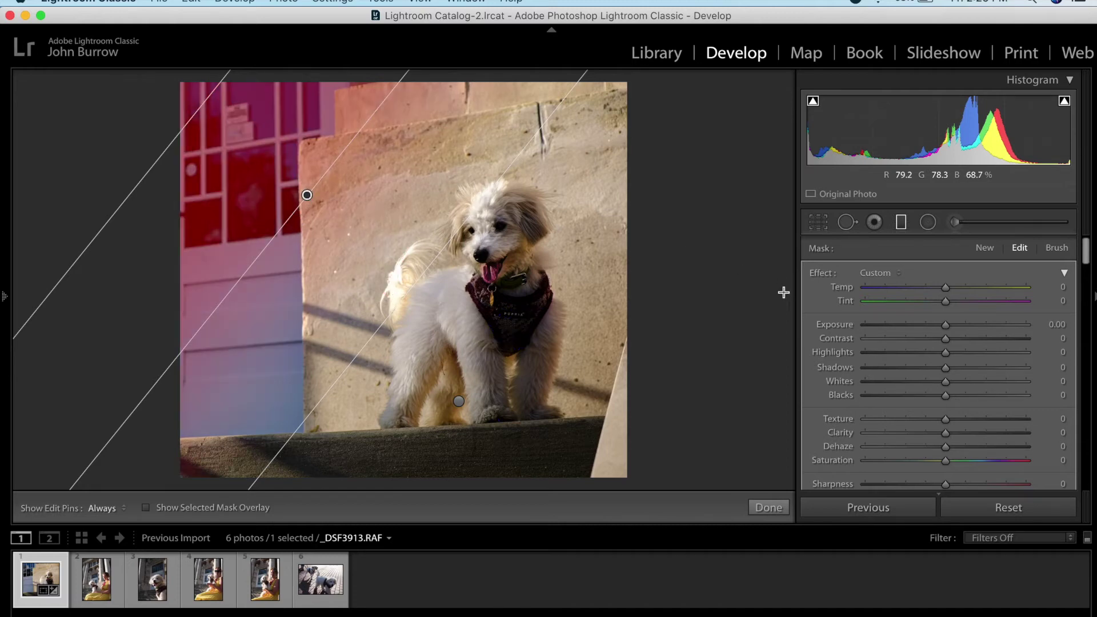
- Set the door graduated filter's Exposure to 0.60, Texture to 6, Dehaze to -23 and Saturation to 9, and close the filter
drag(945, 325, 960, 330)
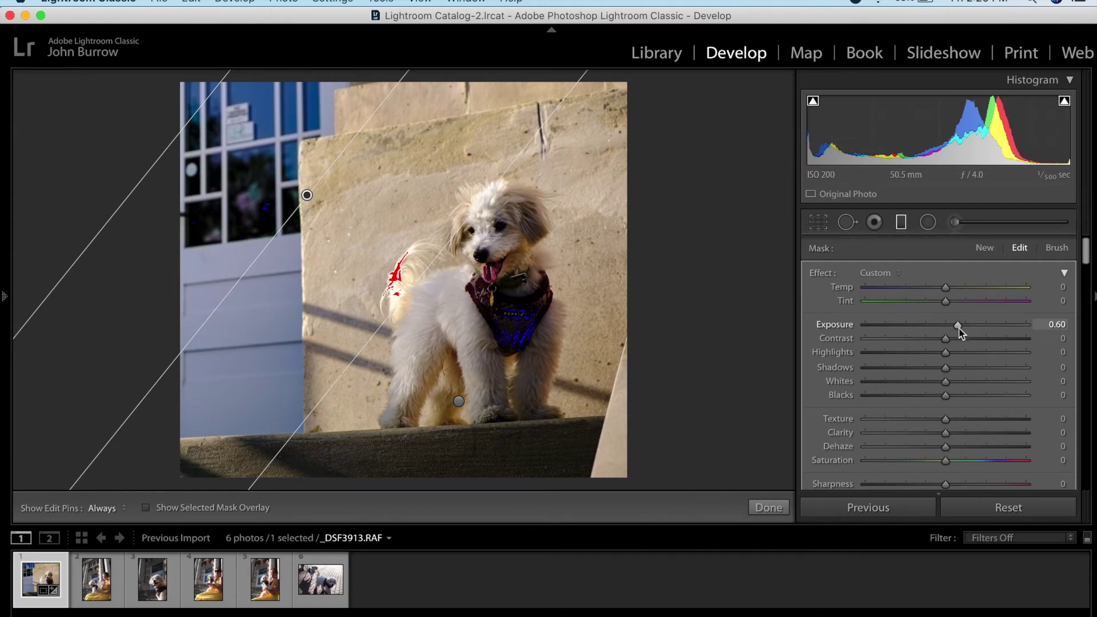
drag(945, 419, 950, 418)
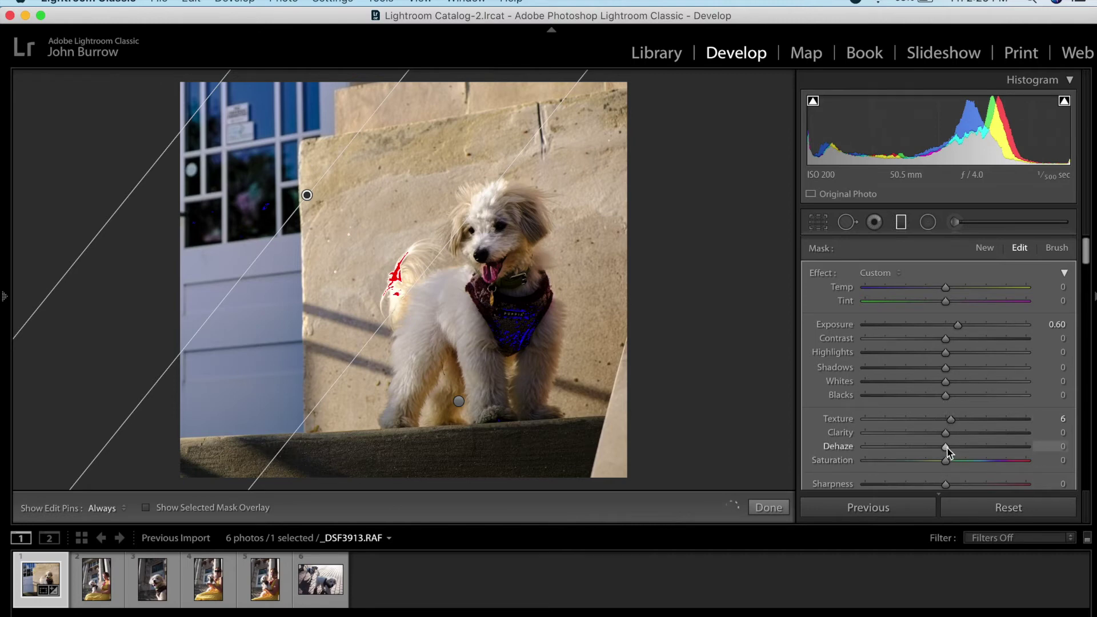
drag(945, 447, 929, 451)
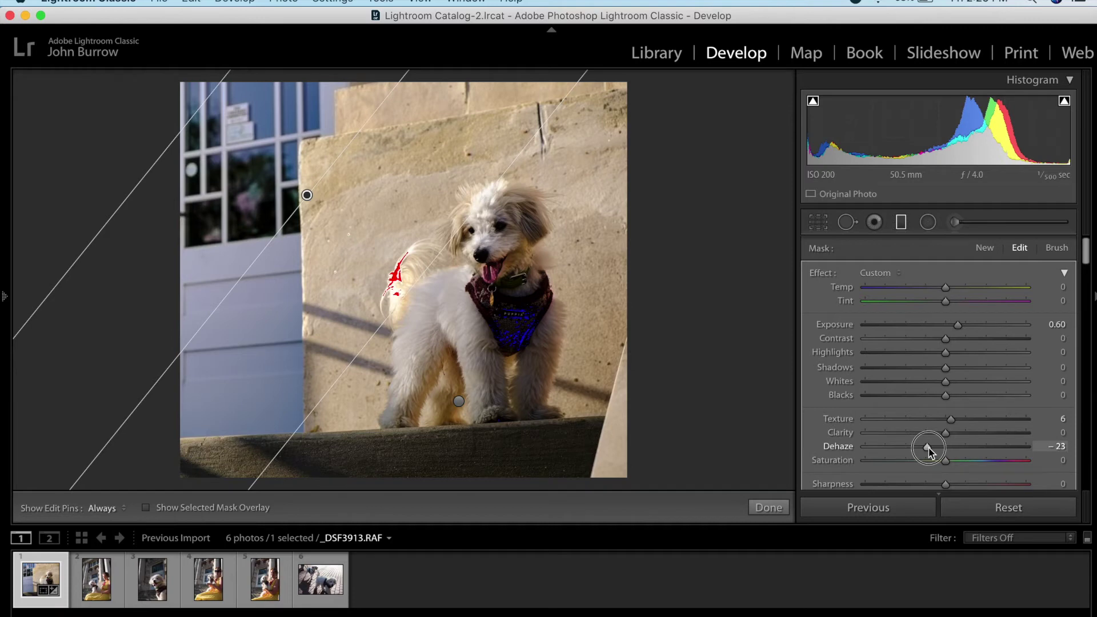
drag(928, 451, 952, 465)
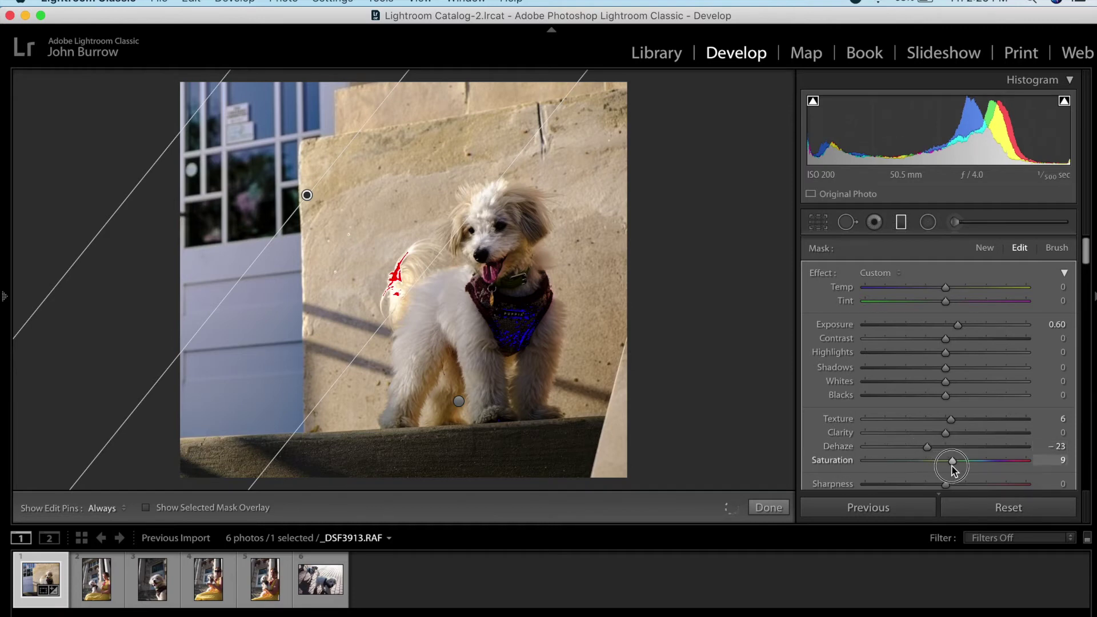
click(900, 223)
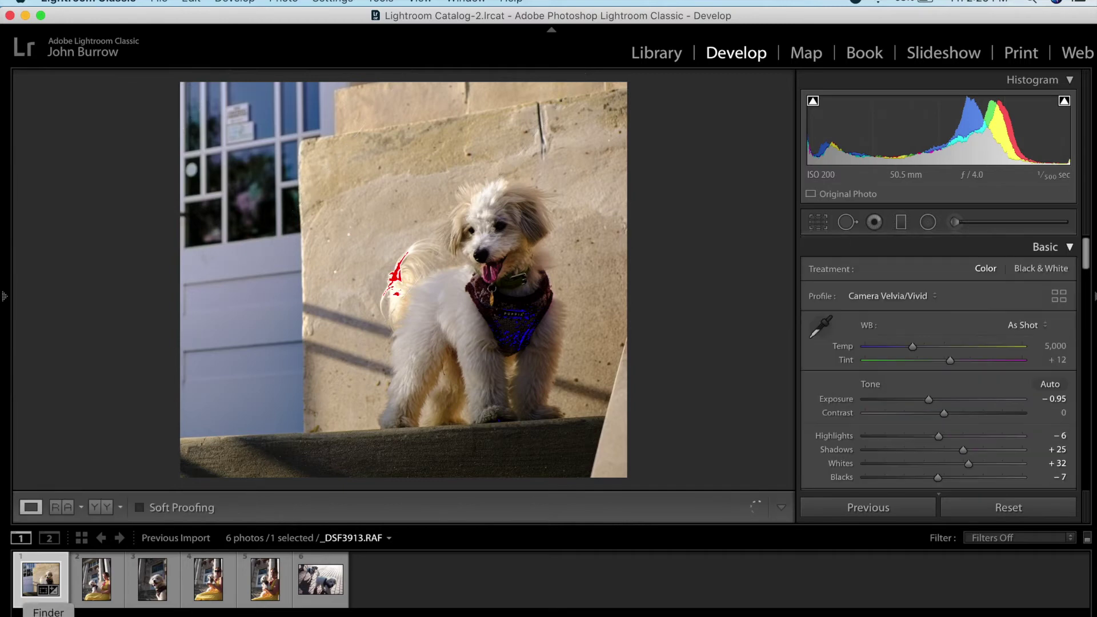
- Open the edited dog photo _DSF3913 as a Smart Object in Photoshop
right_click(43, 574)
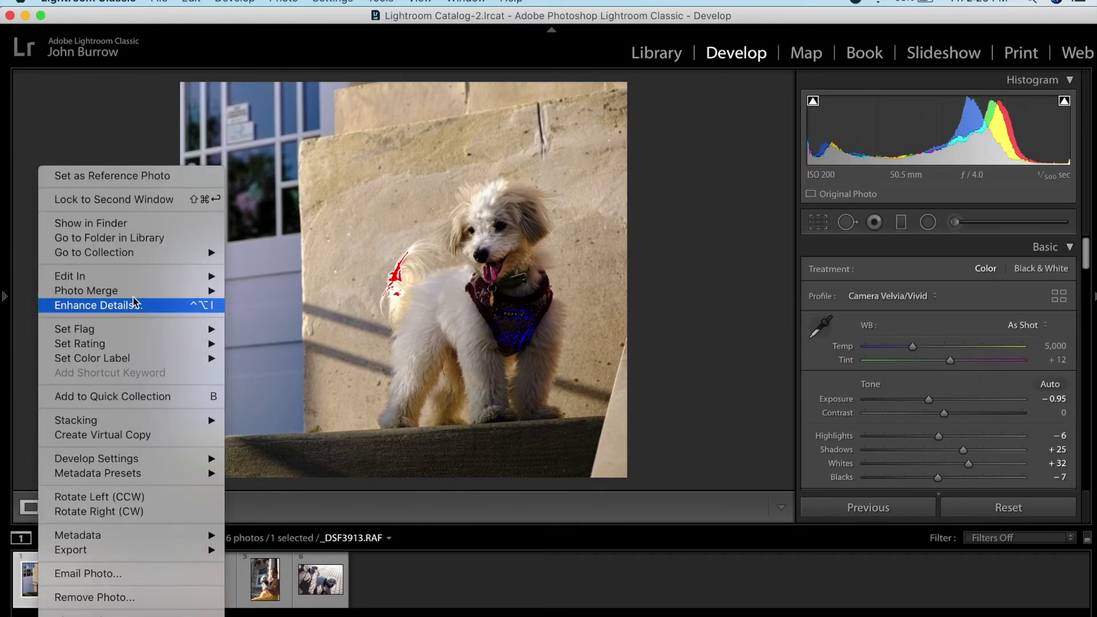
mouse_move(135, 277)
click(286, 312)
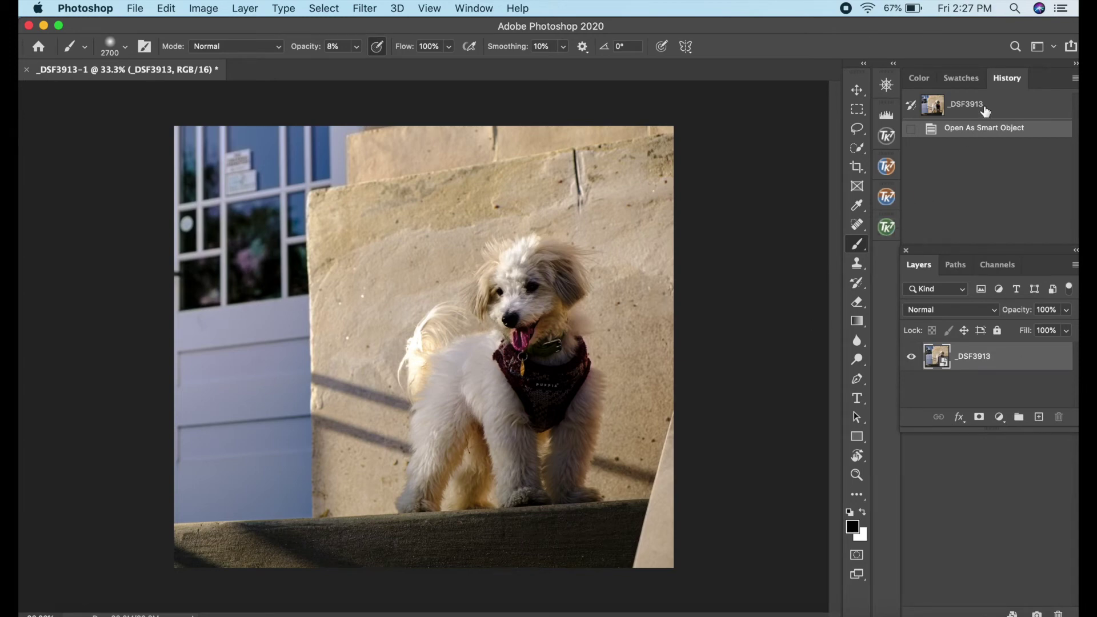
- Convert the Smart Object layer to a background and duplicate it onto a new layer
click(246, 8)
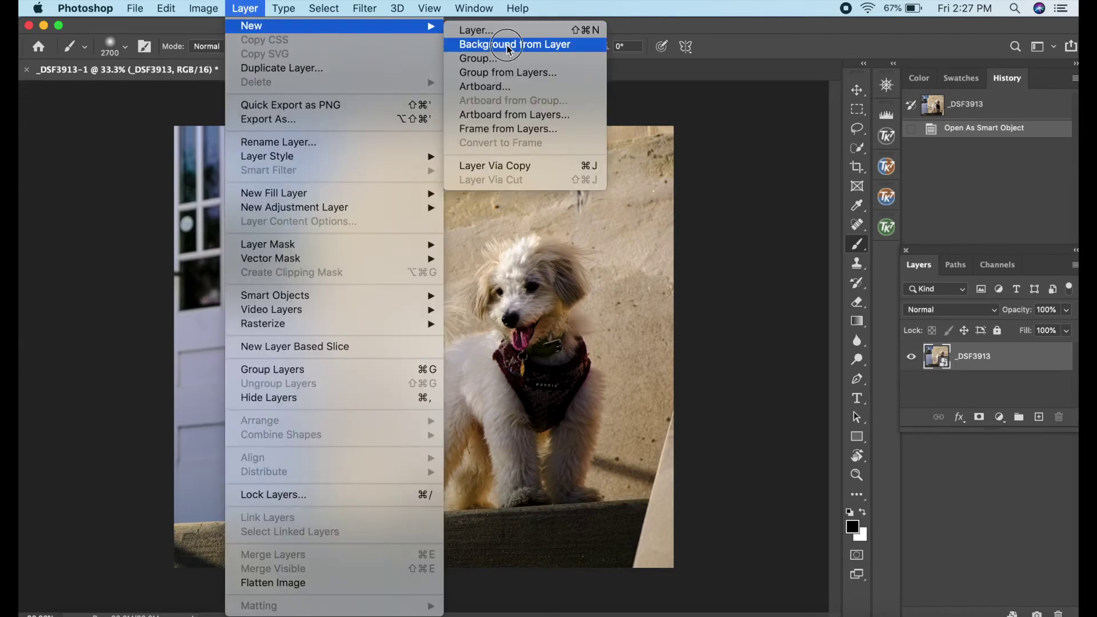
key(Escape)
key(super+j)
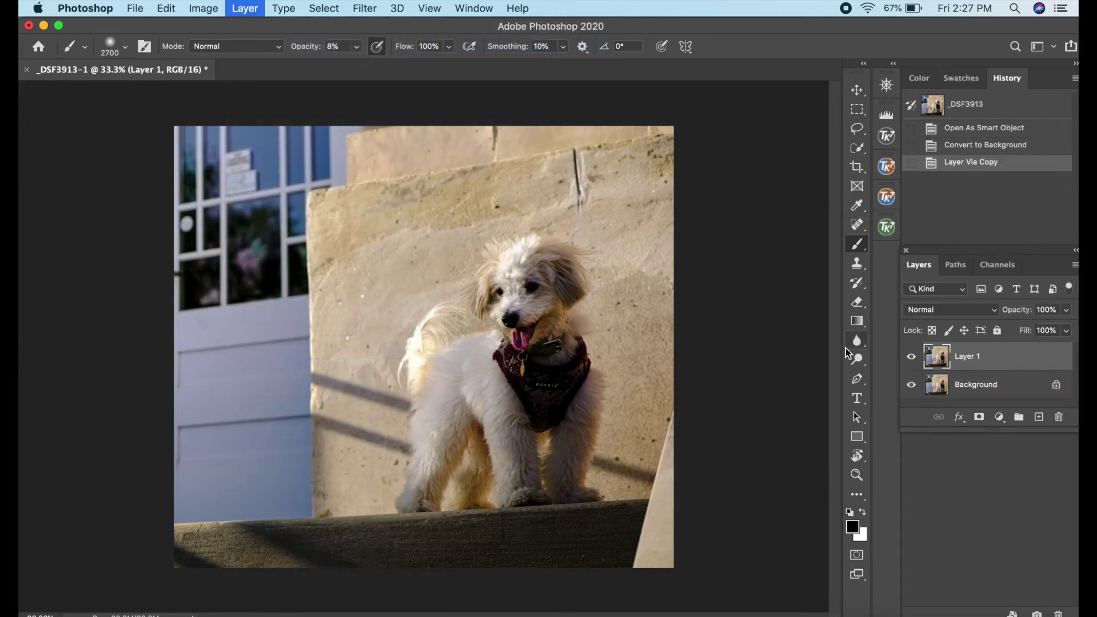
- Rename the duplicated layer Working
double_click(969, 356)
text(Working)
key(Return)
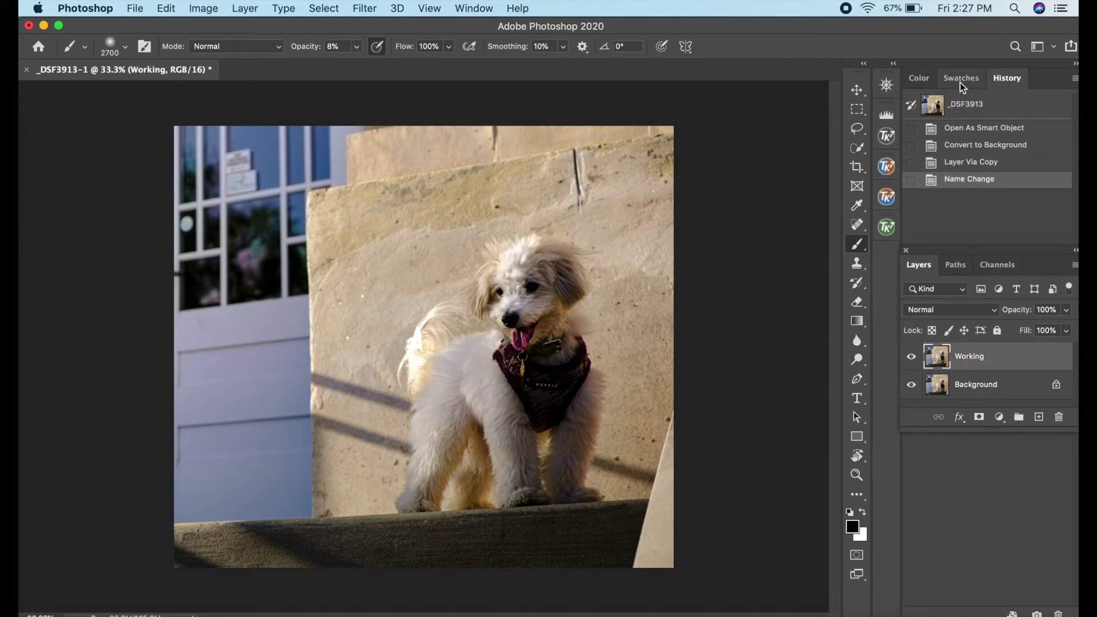
click(893, 226)
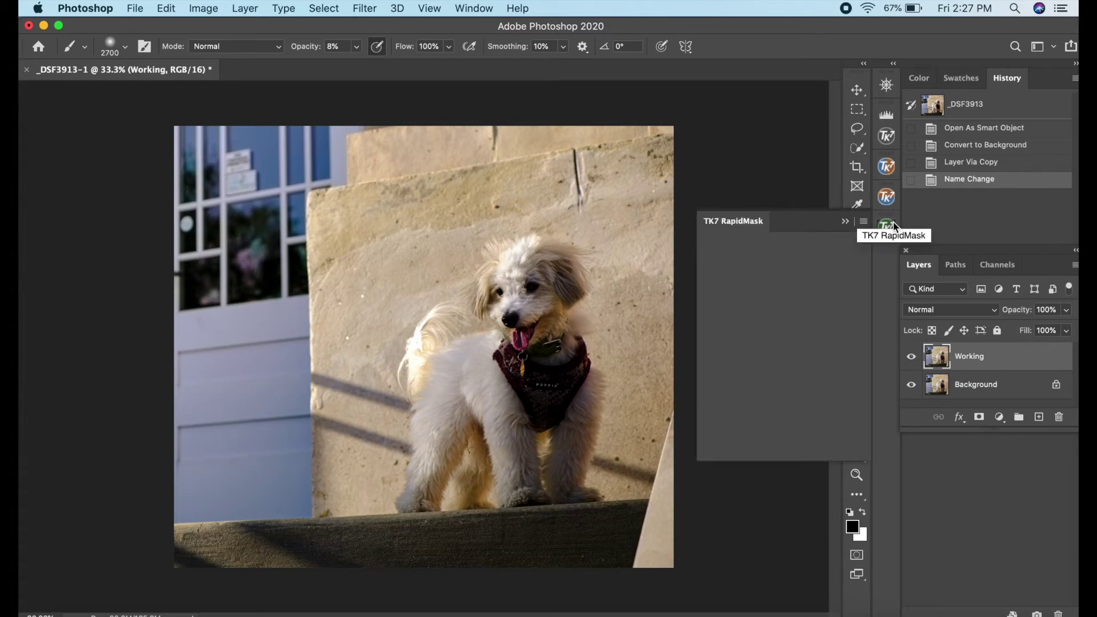
click(726, 260)
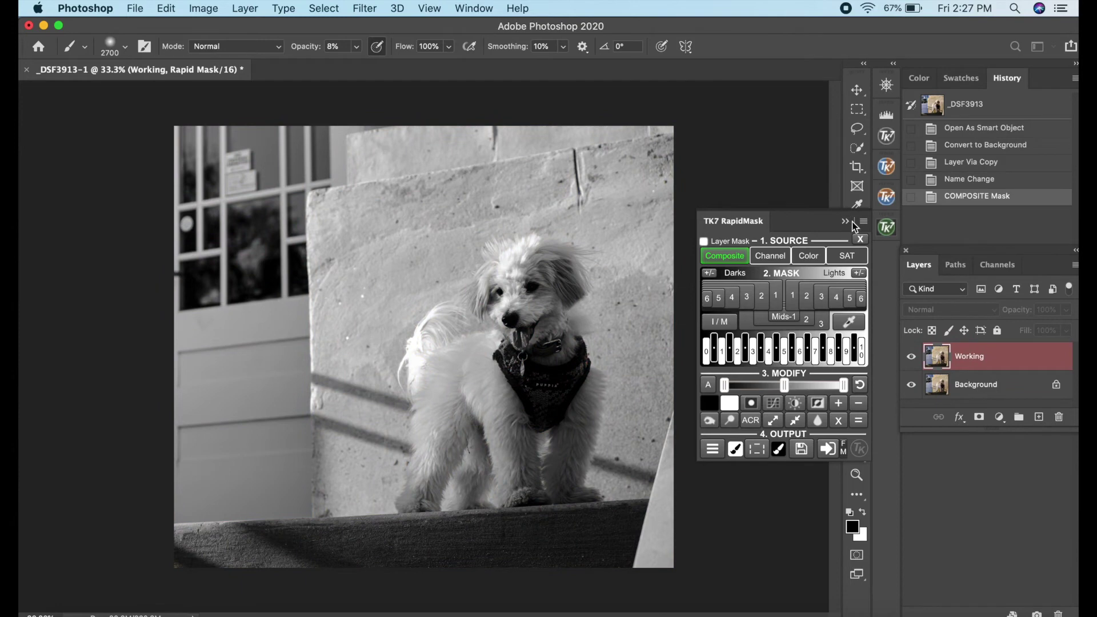
click(997, 265)
click(958, 292)
click(920, 265)
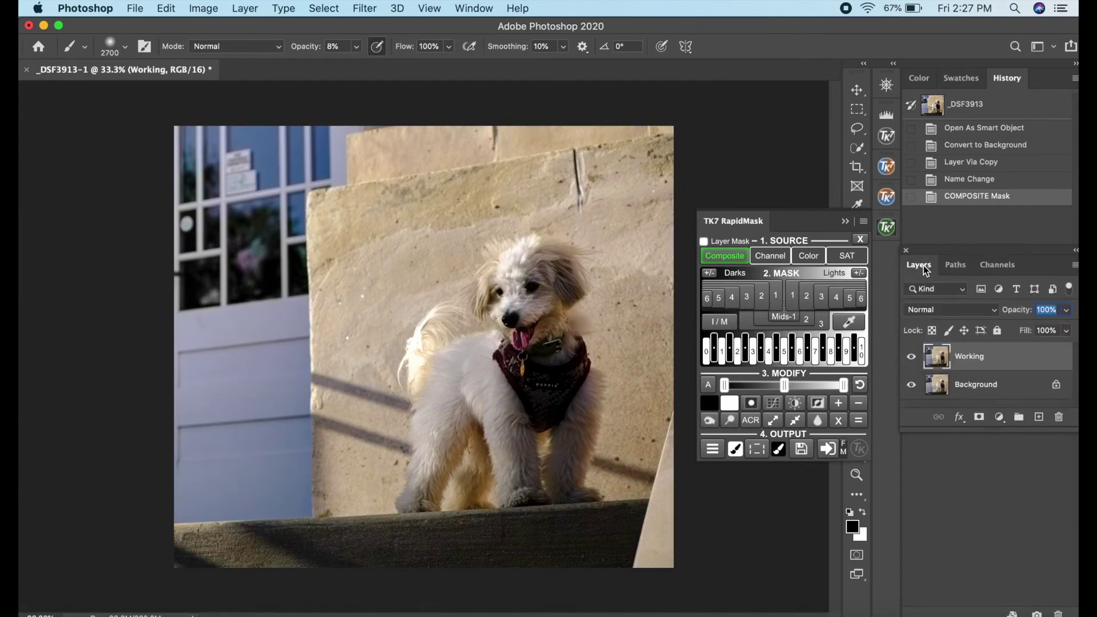
click(848, 224)
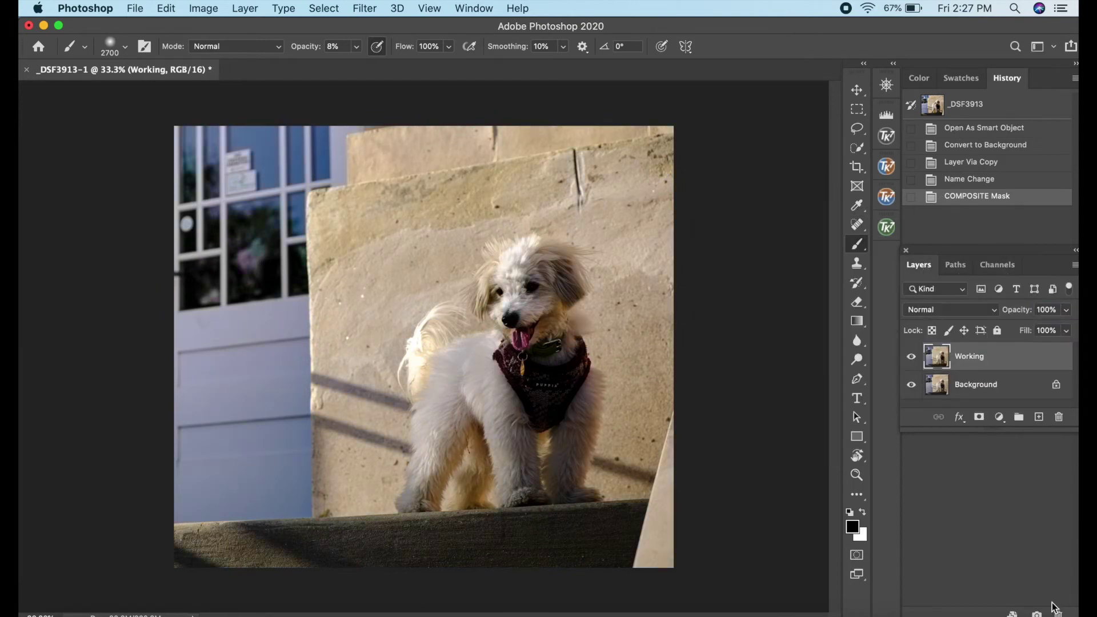
- Create a history snapshot of the current image, set it as the History Brush source, and rename it Start
click(1036, 614)
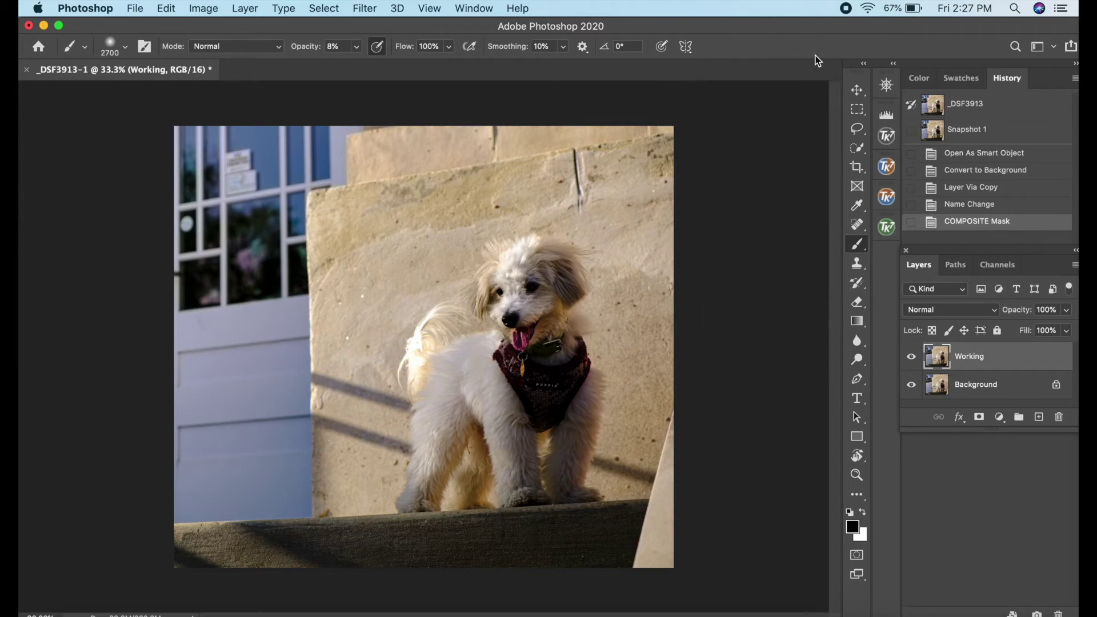
click(911, 129)
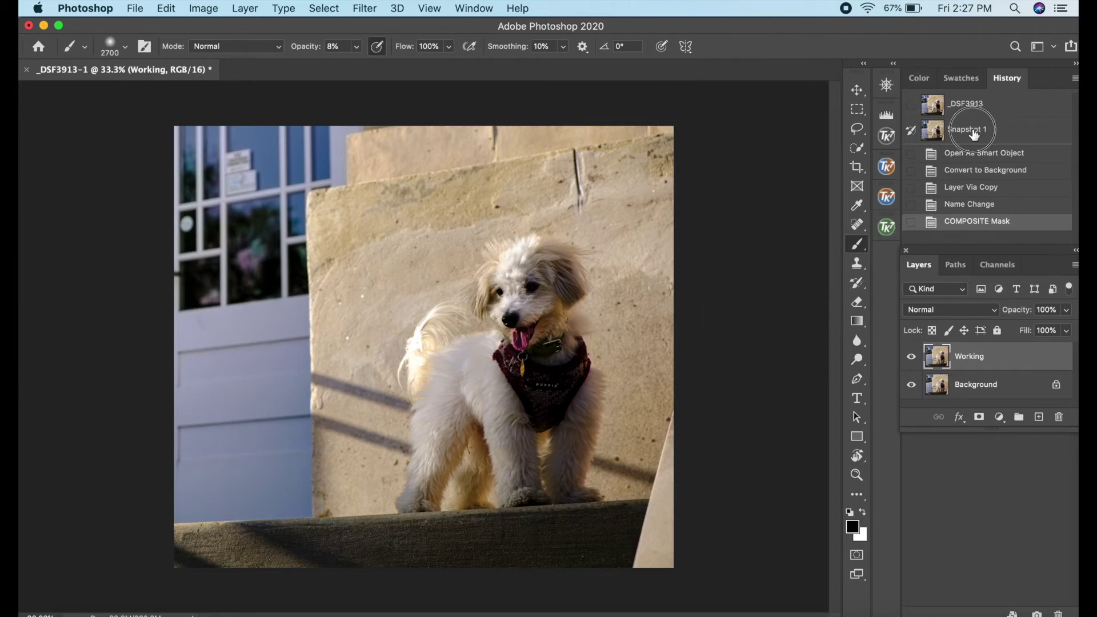
double_click(973, 129)
text(Start)
key(Return)
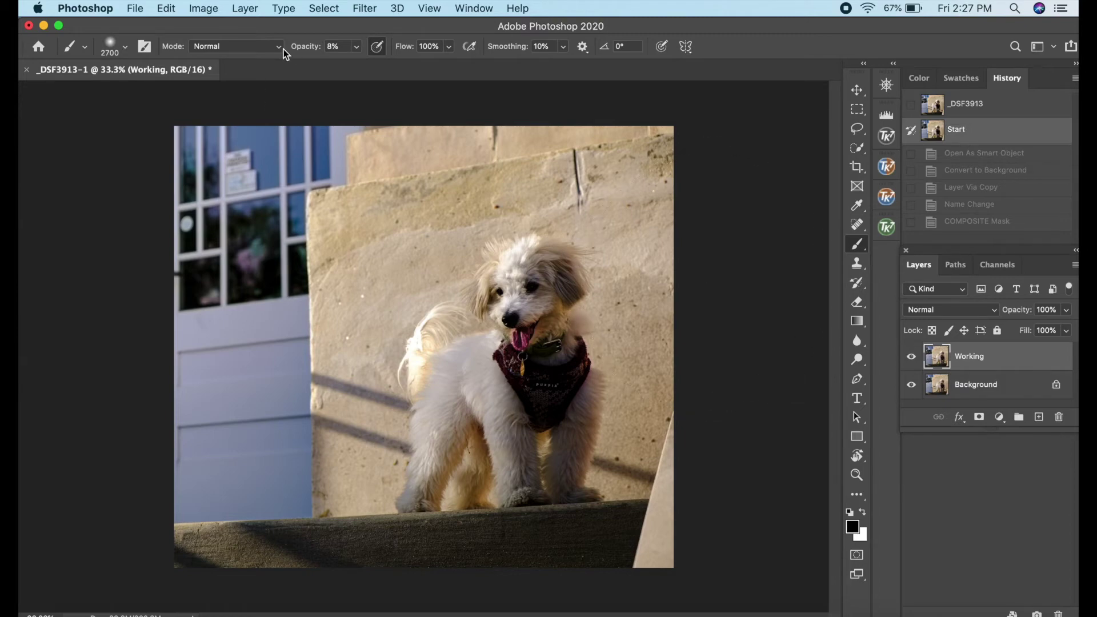
- Switch to the History Brush and set its blending mode to Screen
key(y)
drag(320, 183, 439, 271)
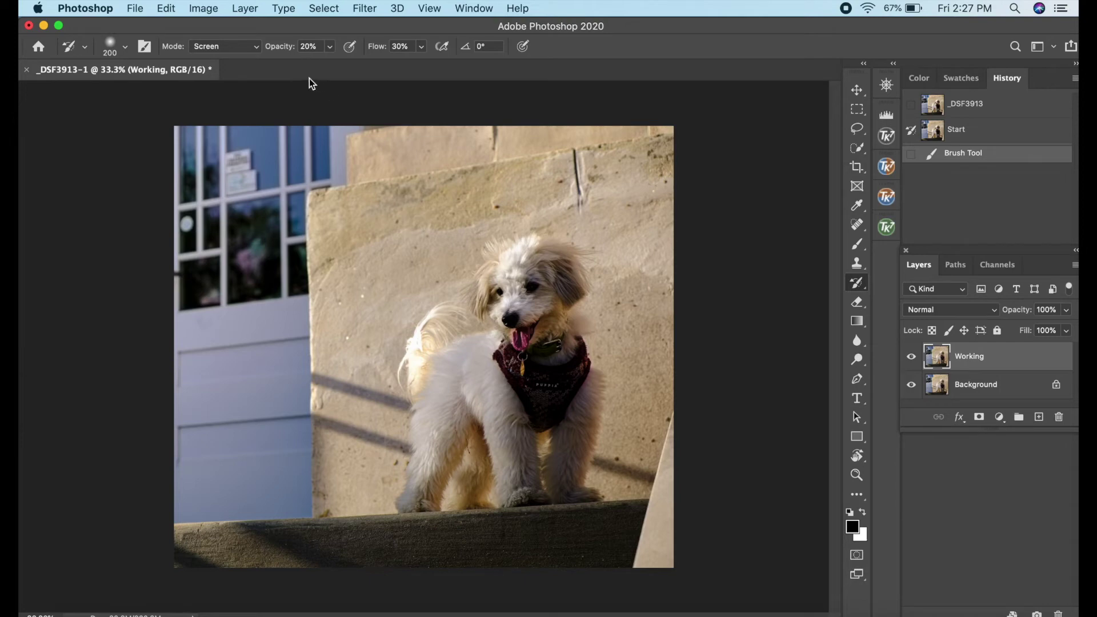
click(251, 46)
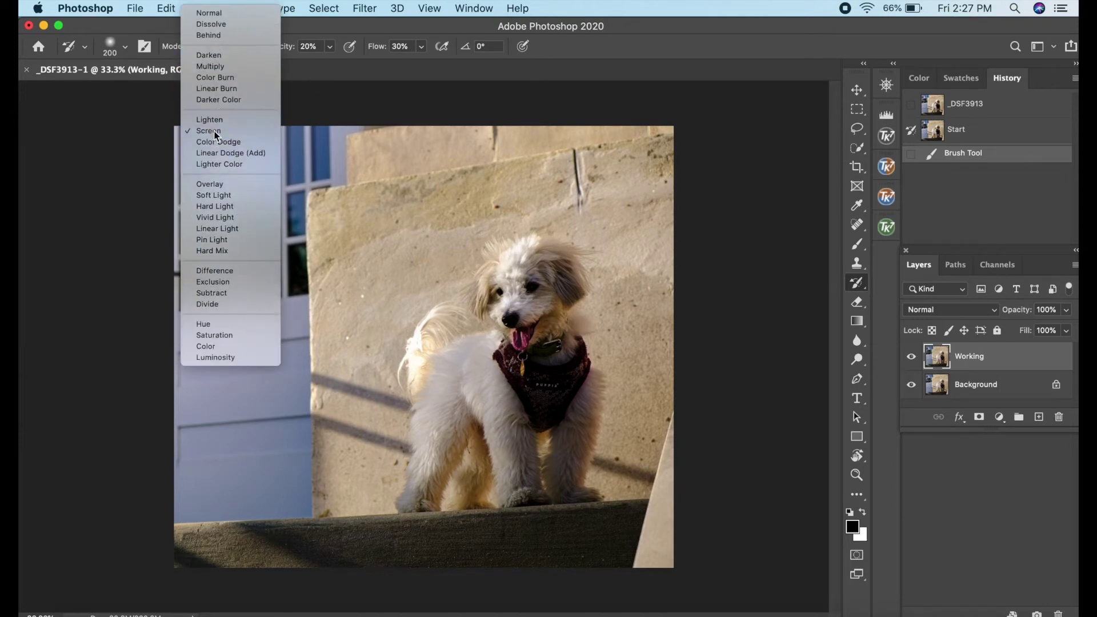
click(211, 135)
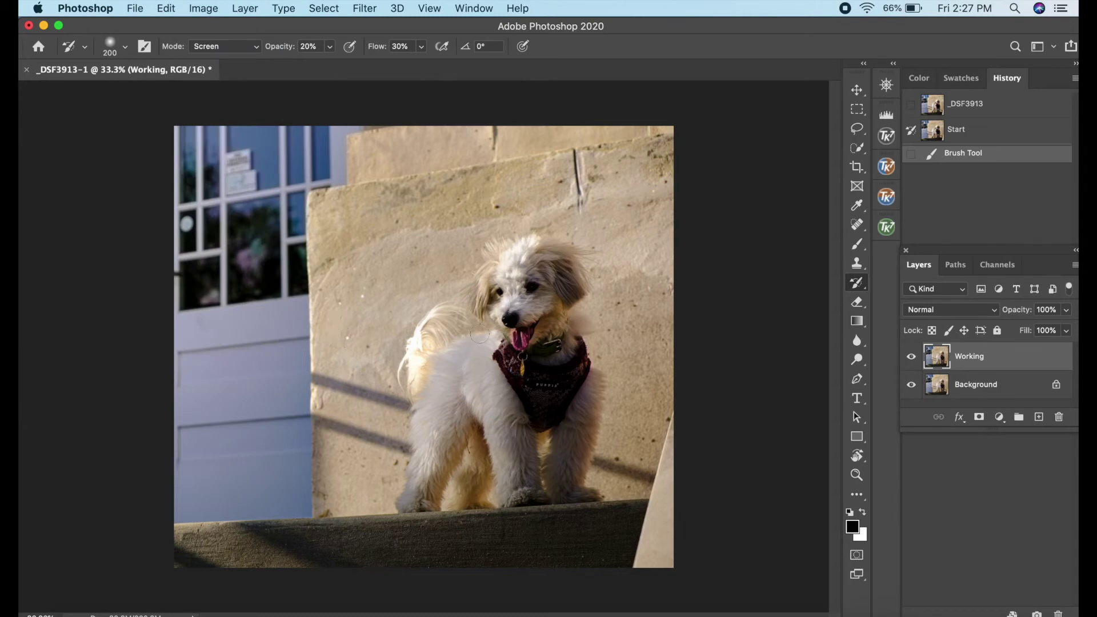
- Generate a Lights-1 luminosity mask and boost its contrast with the midtone at 1.38, the white point at 188 and a raised black point
click(886, 227)
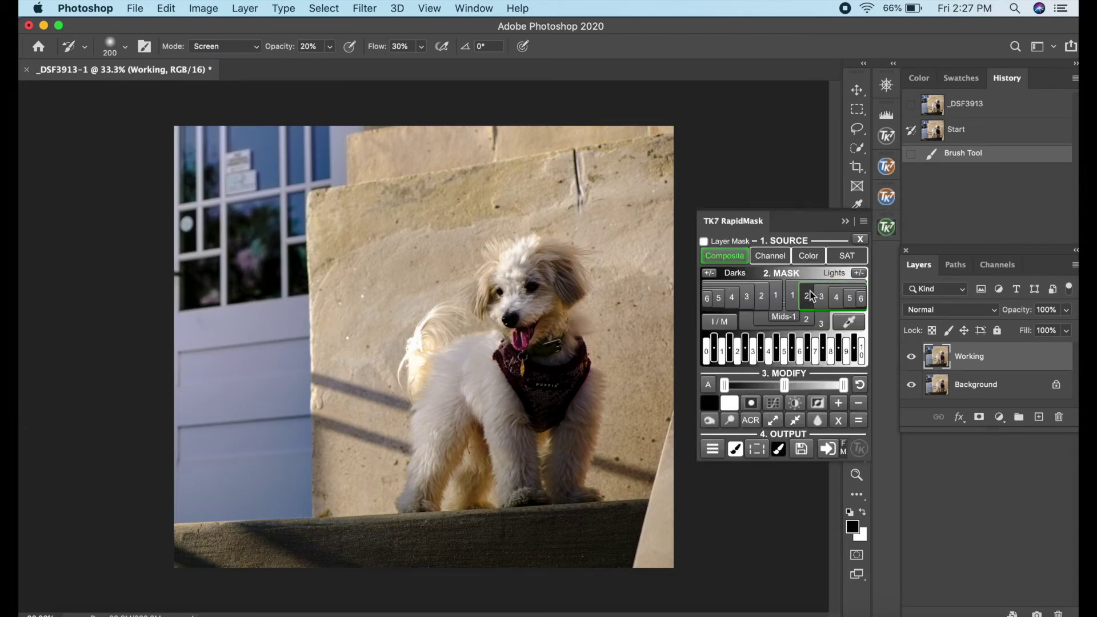
click(812, 295)
click(795, 298)
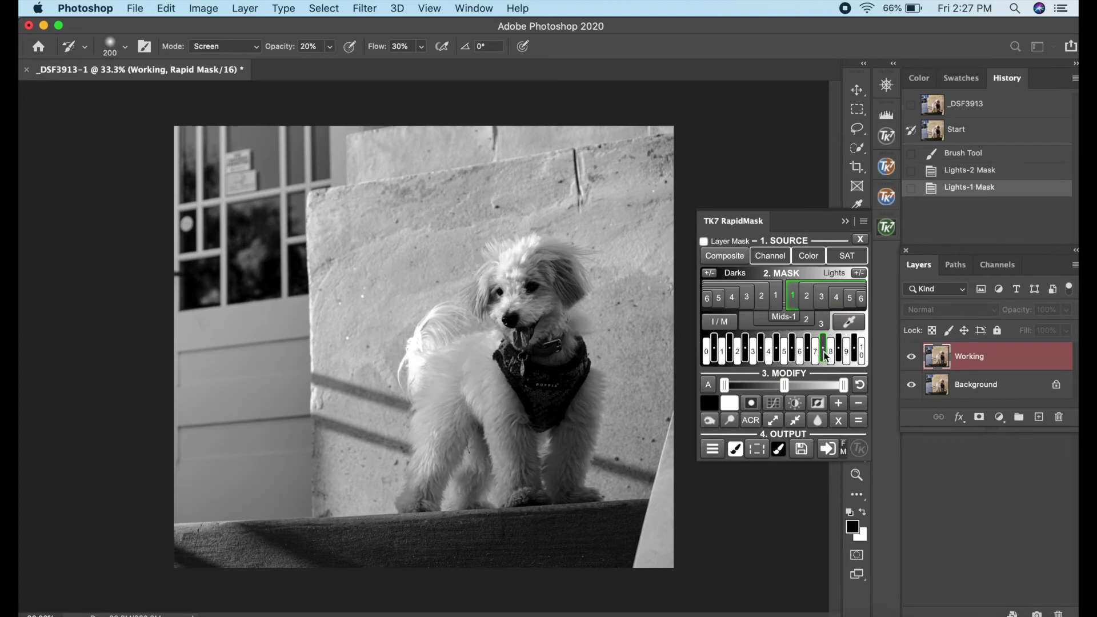
mouse_move(785, 385)
mouse_down()
mouse_move(794, 386)
mouse_move(772, 385)
mouse_up()
drag(844, 386, 813, 386)
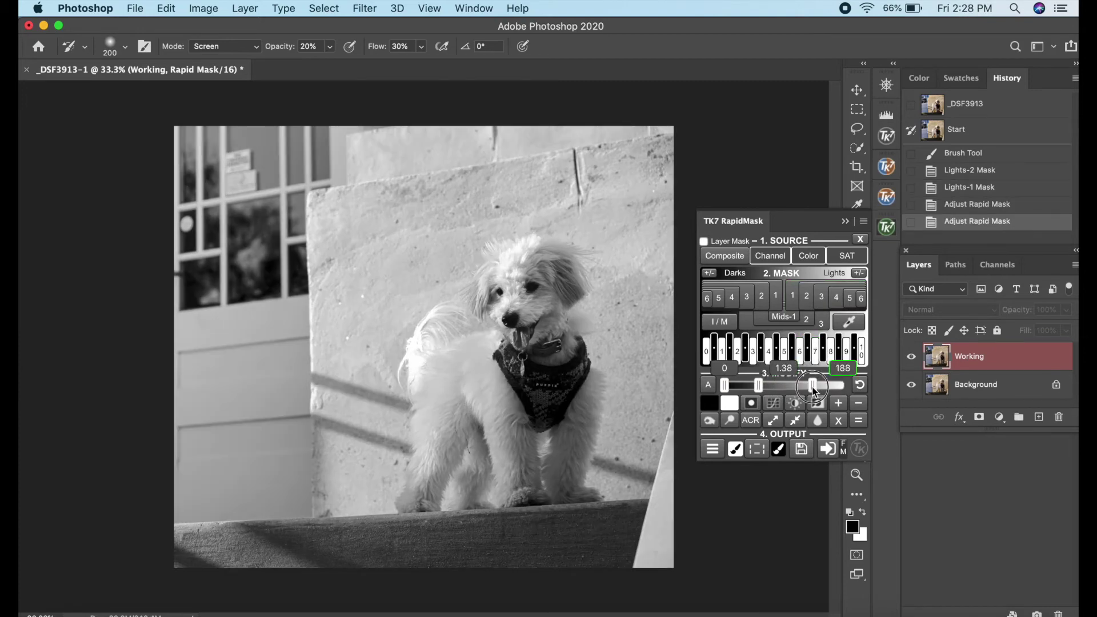
drag(727, 386, 742, 387)
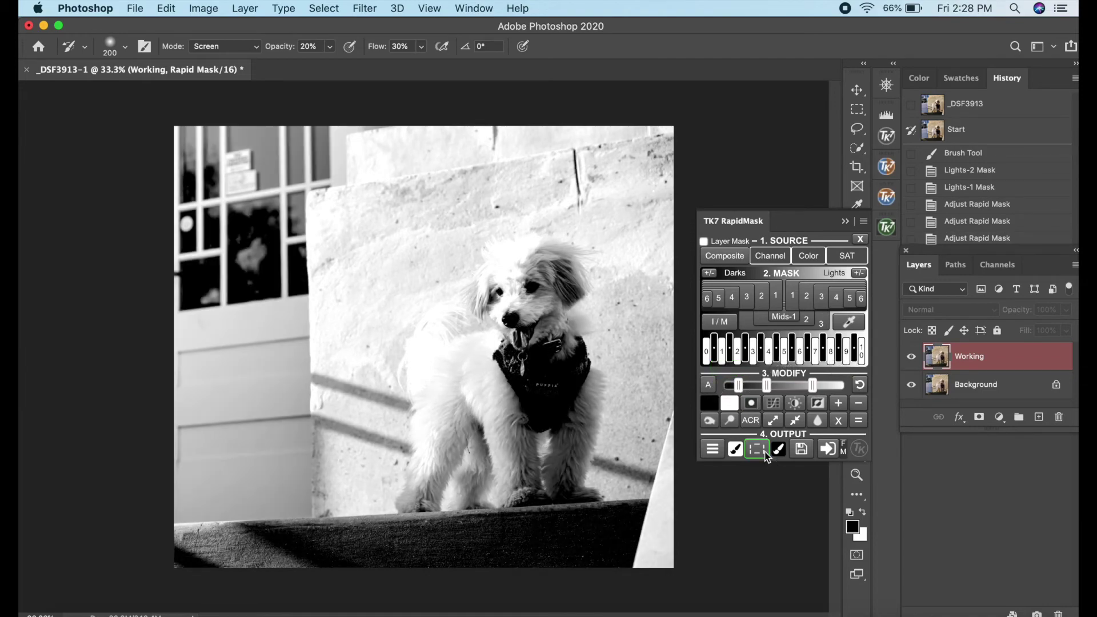
- Load the adjusted mask as a selection, brighten the front-left part of the stone ledge, and compare the Working layer on and off
click(766, 453)
click(845, 221)
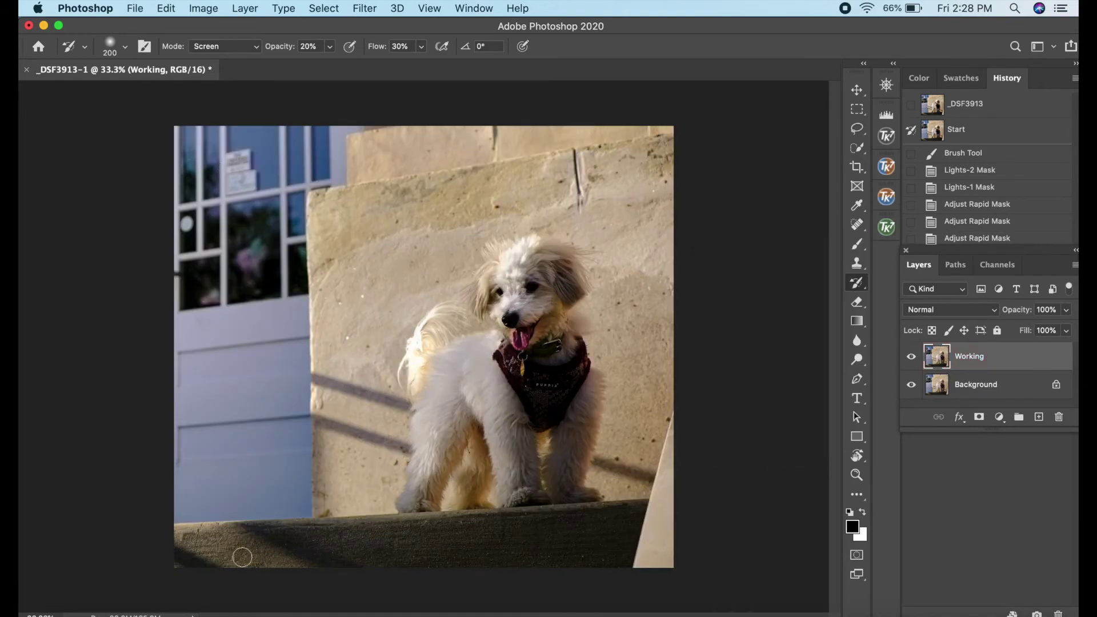
mouse_move(191, 538)
mouse_down()
mouse_move(276, 581)
mouse_move(222, 534)
mouse_move(289, 570)
mouse_move(208, 533)
mouse_move(275, 561)
mouse_up()
click(911, 358)
click(912, 359)
- Replace the selection with one loaded from a Lights-3 mask and set the History Brush blending mode to Multiply
click(887, 229)
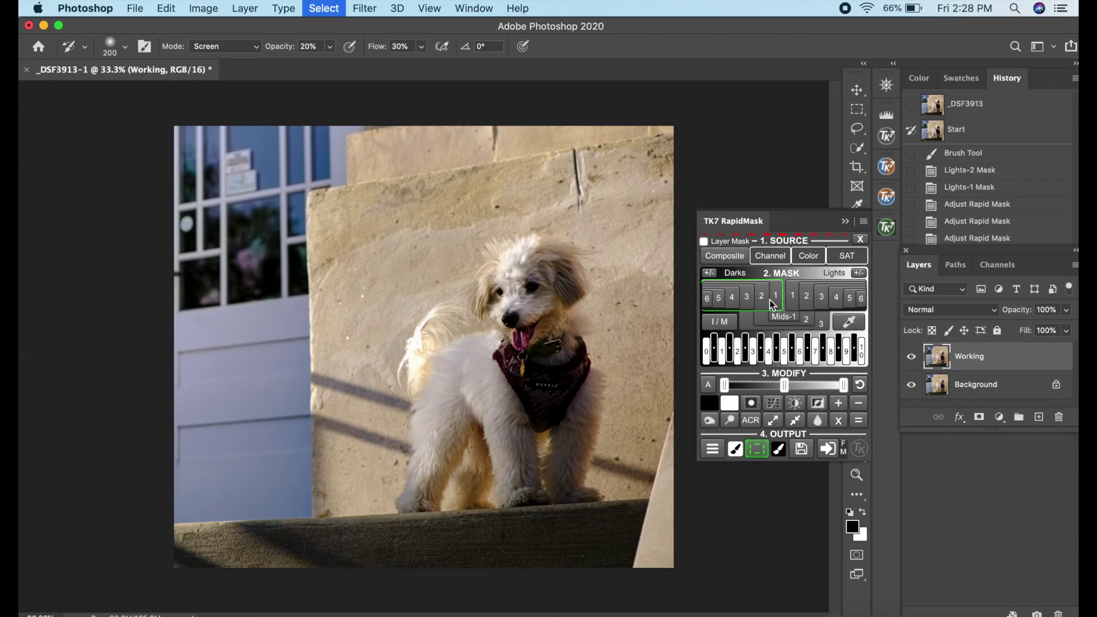
click(806, 297)
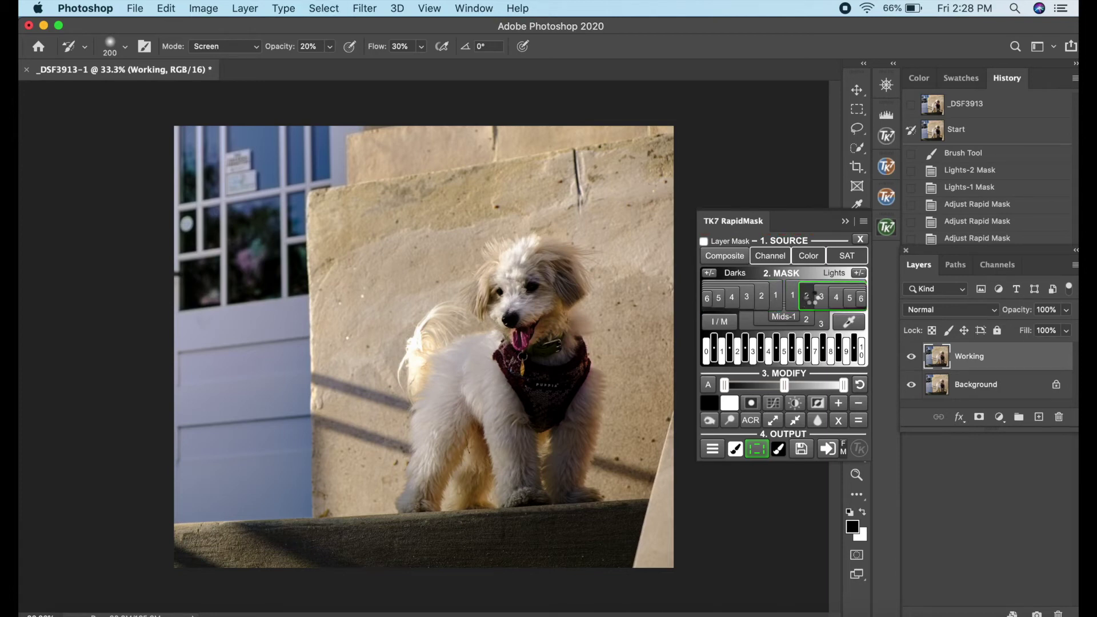
click(824, 299)
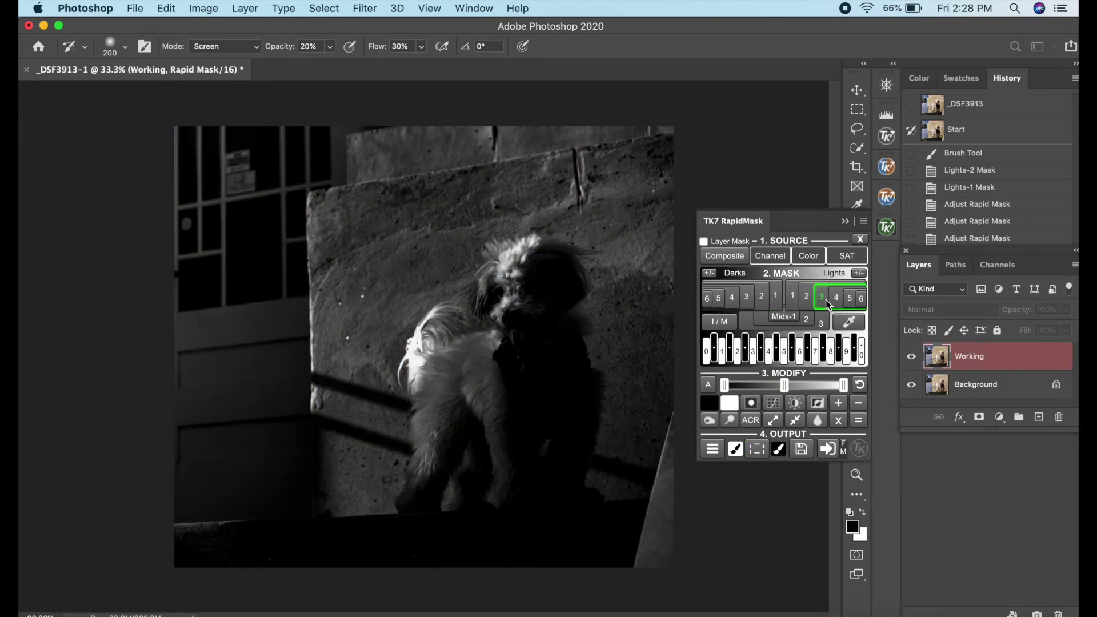
click(777, 449)
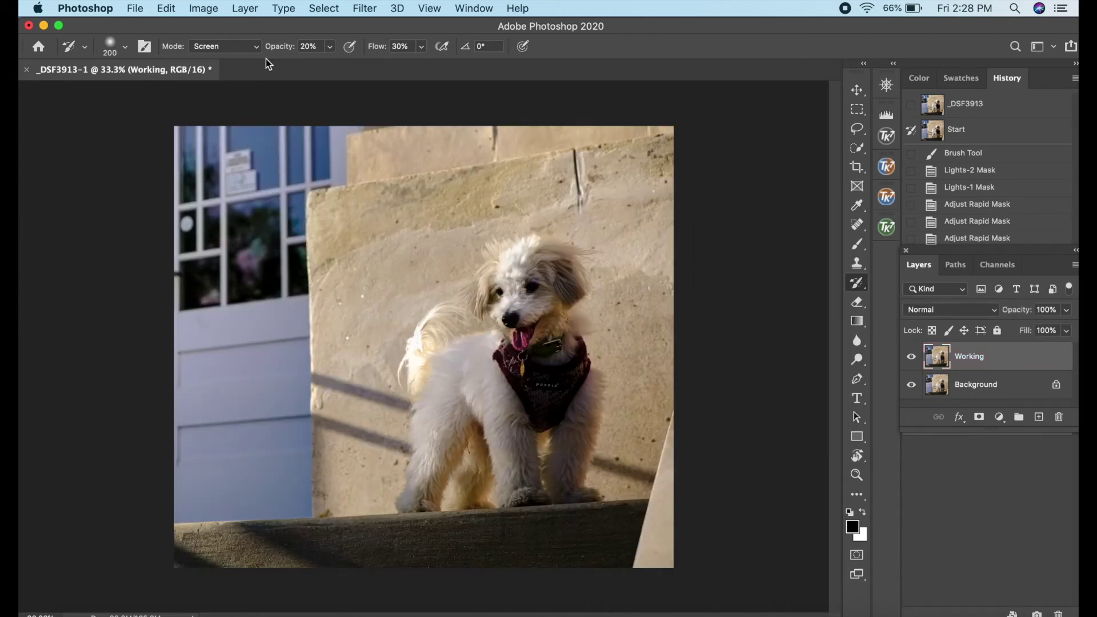
click(241, 47)
click(228, 68)
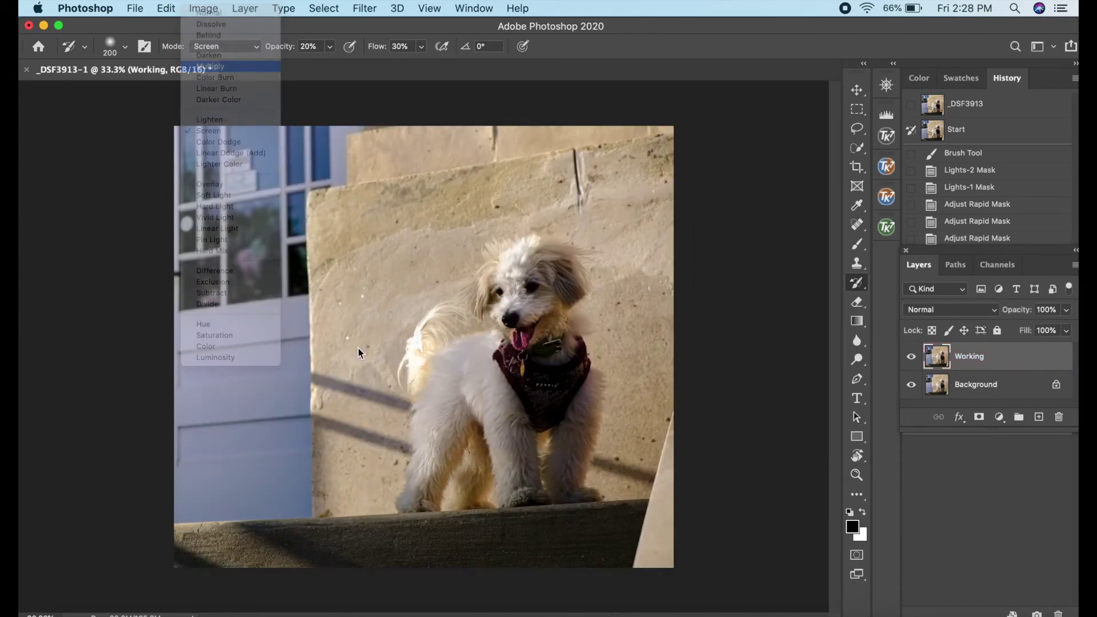
- Darken the highlights in the dog's tail with repeated History Brush strokes, checking the Working layer against the Background between strokes
mouse_move(412, 375)
mouse_down()
mouse_move(417, 324)
mouse_move(410, 375)
mouse_move(430, 315)
mouse_move(415, 375)
mouse_up()
mouse_move(432, 318)
mouse_down()
mouse_move(410, 379)
mouse_move(413, 351)
mouse_move(397, 373)
mouse_move(400, 389)
mouse_move(412, 365)
mouse_up()
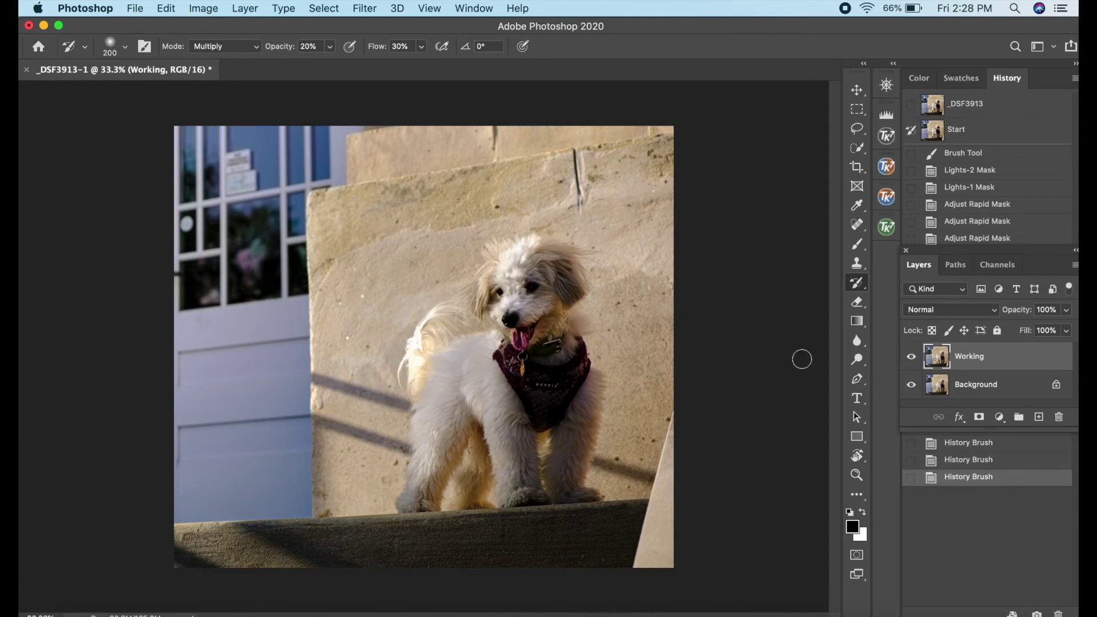
click(911, 357)
click(912, 358)
mouse_move(416, 371)
mouse_down()
mouse_move(429, 327)
mouse_move(413, 380)
mouse_move(437, 318)
mouse_move(407, 357)
mouse_up()
click(416, 362)
click(416, 362)
click(416, 360)
click(416, 354)
click(408, 366)
click(410, 377)
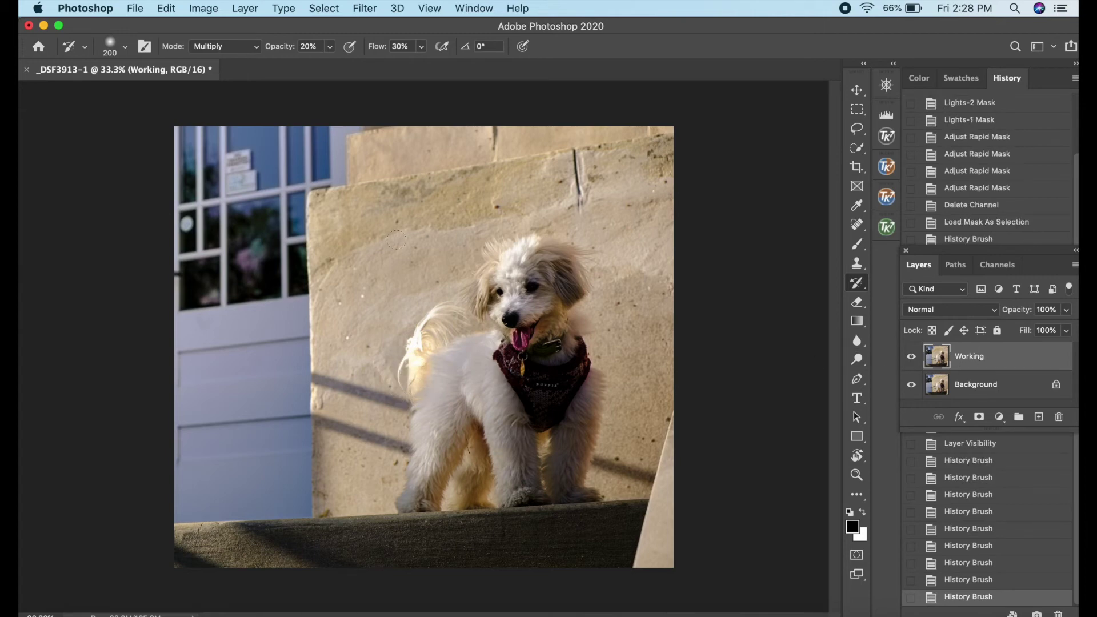
- Darken the bright fur on the dog's forehead and face with short History Brush strokes, and compare the Working layer on and off
click(509, 291)
click(503, 301)
click(509, 240)
click(505, 280)
click(912, 357)
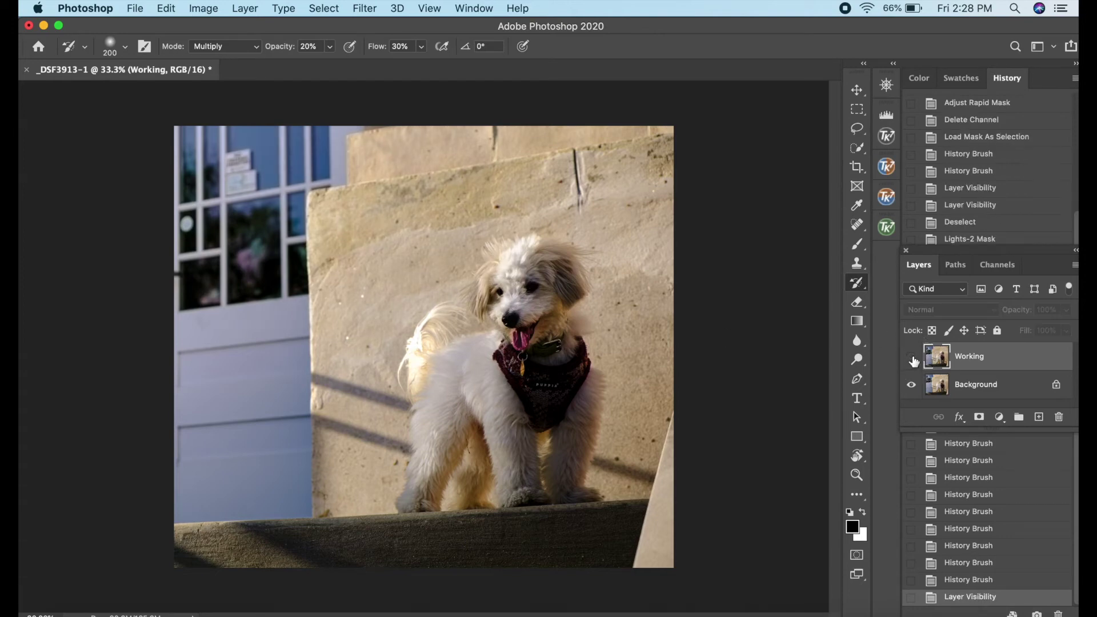
click(912, 357)
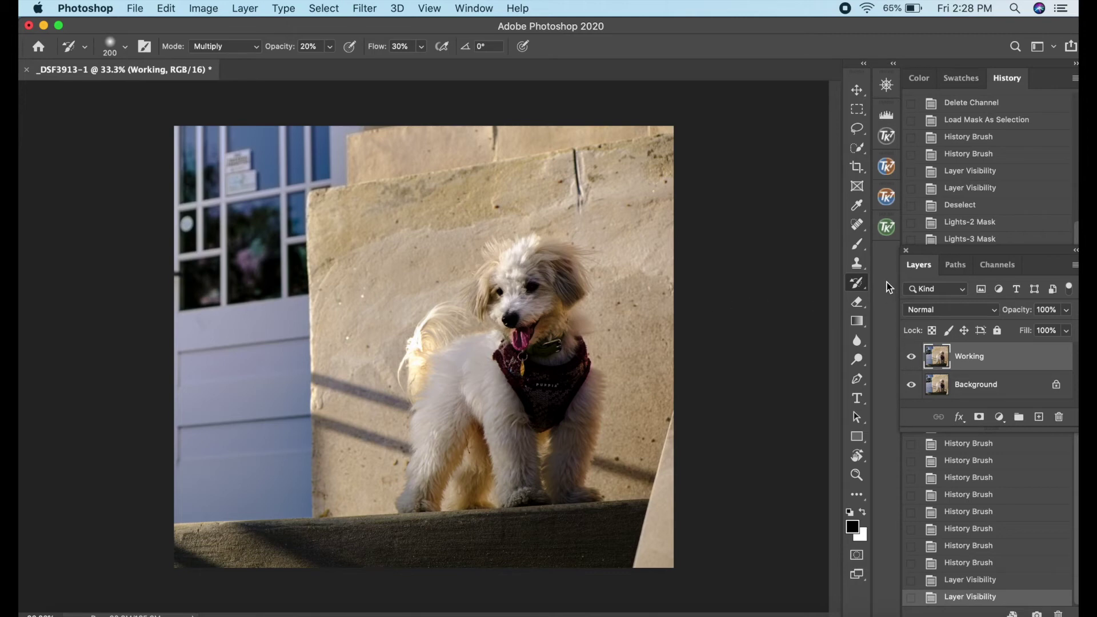
- Replace the selection with one loaded from a Lights-2 mask and set the History Brush blending mode to Screen
click(886, 227)
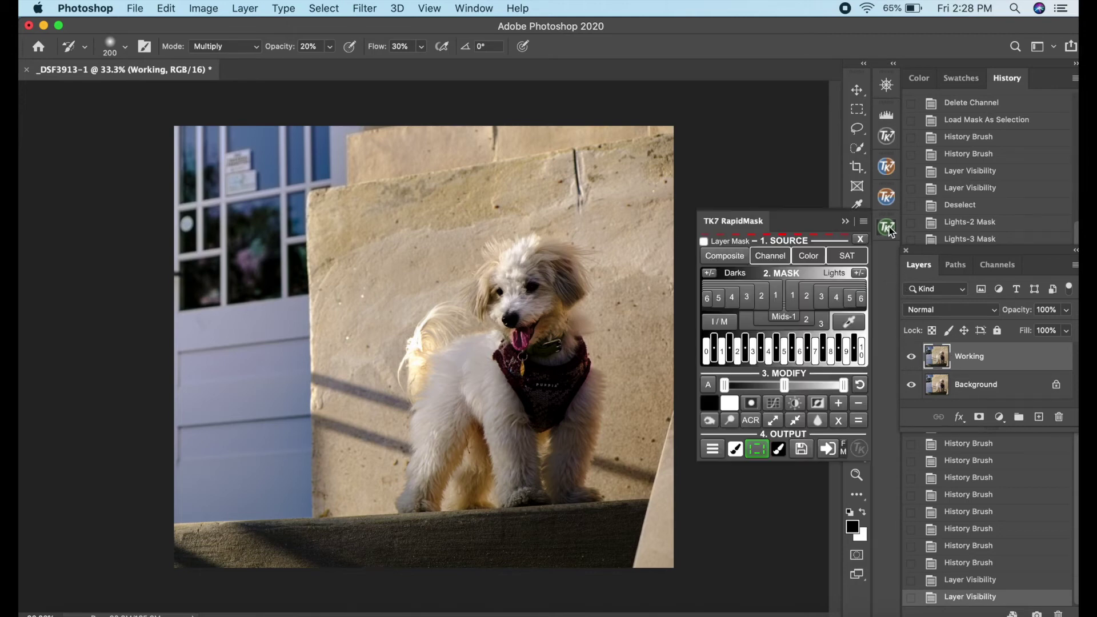
click(836, 258)
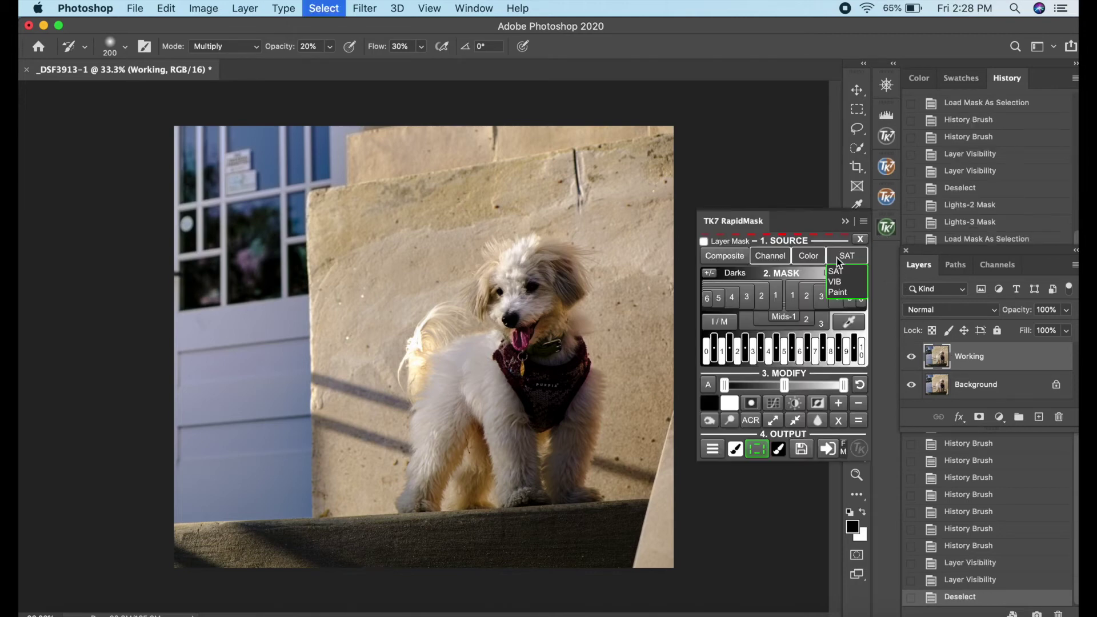
click(823, 297)
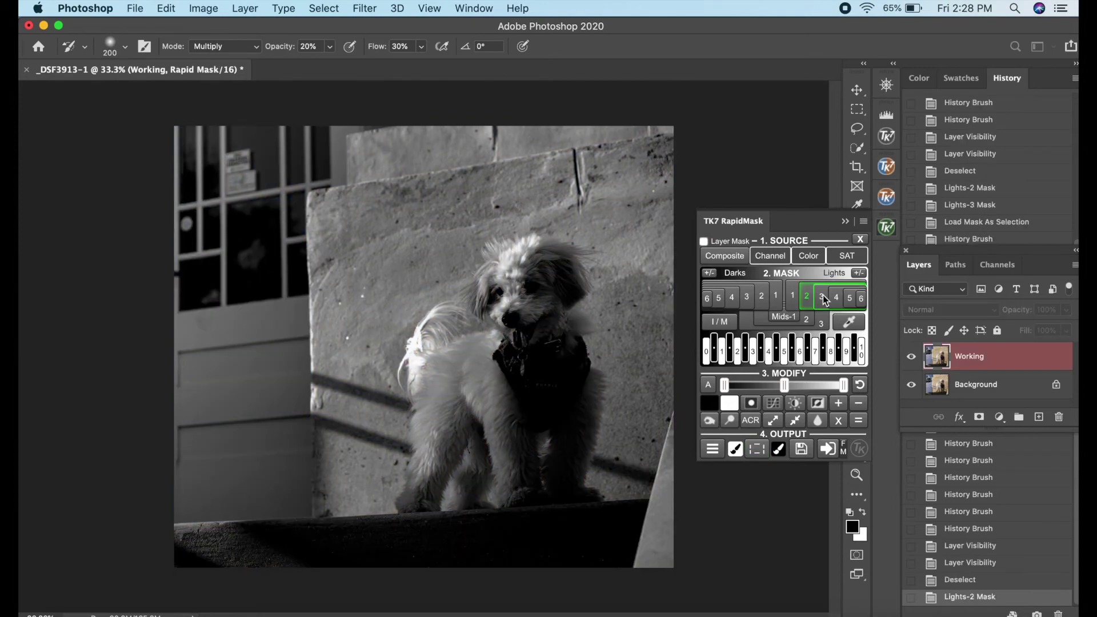
click(757, 452)
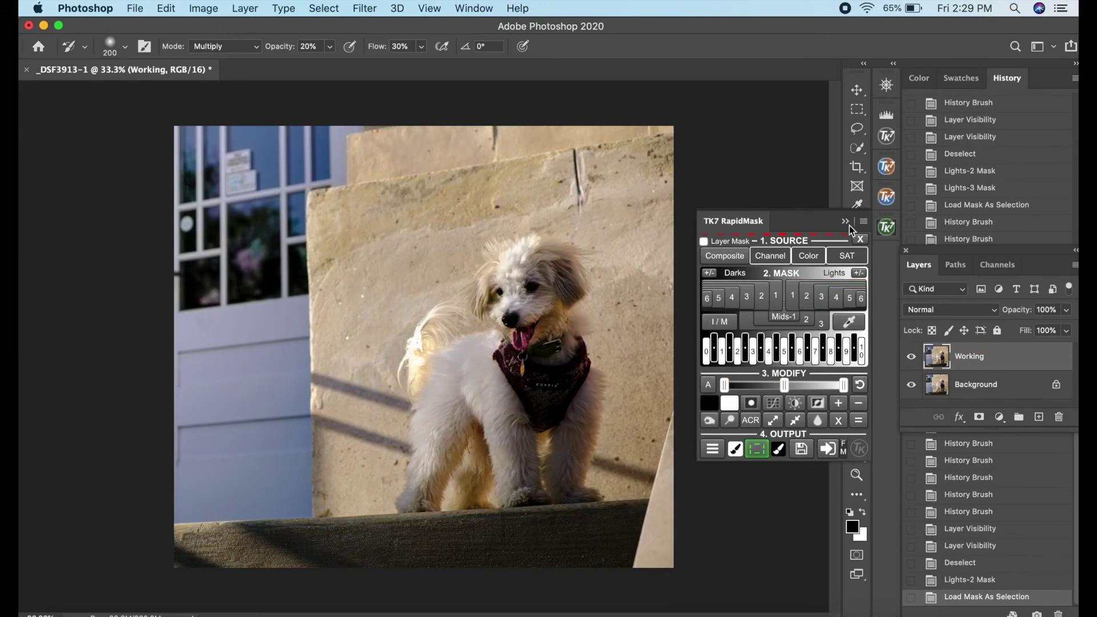
click(848, 223)
click(238, 46)
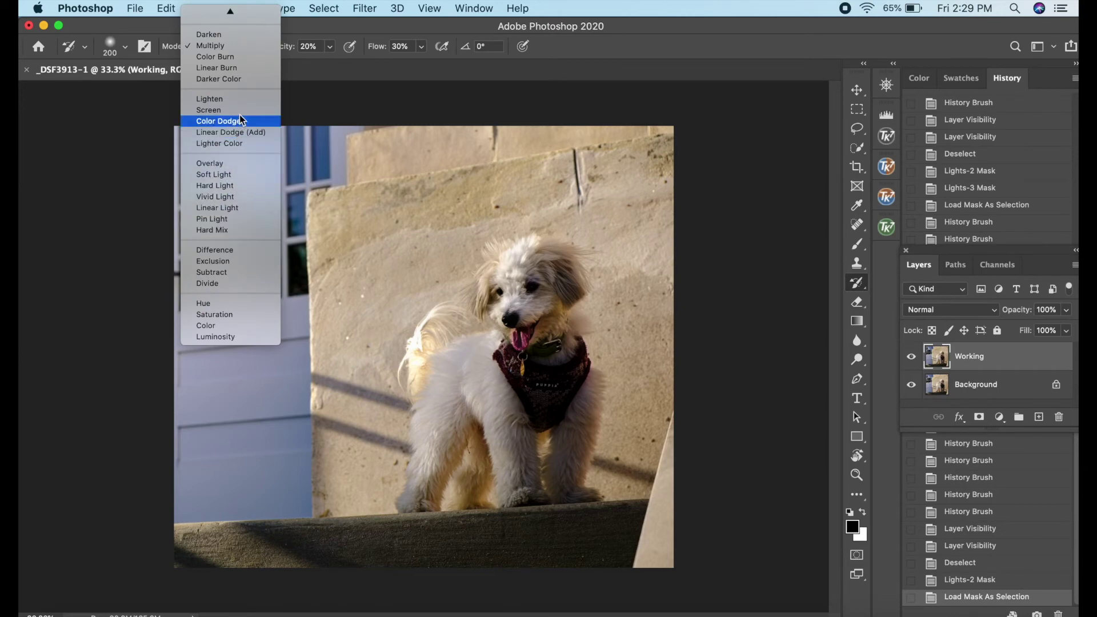
click(212, 110)
- Generate a fresh Lights-2 mask, lasso the wall and door area above and behind the dog, and limit the mask to it with a 65.1-pixel feather
click(887, 228)
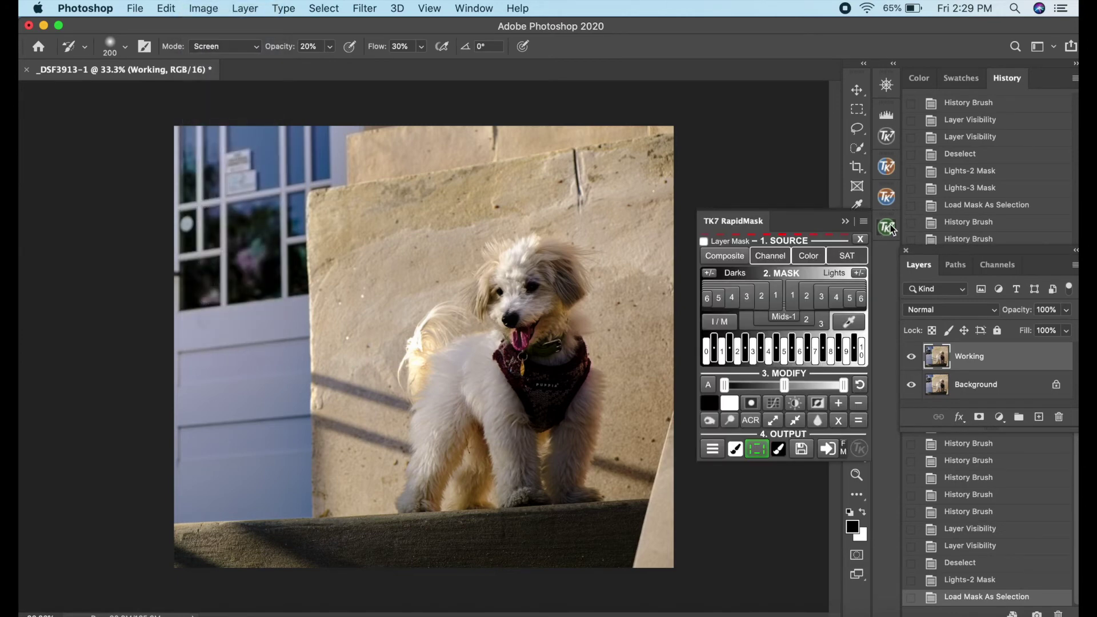
click(807, 295)
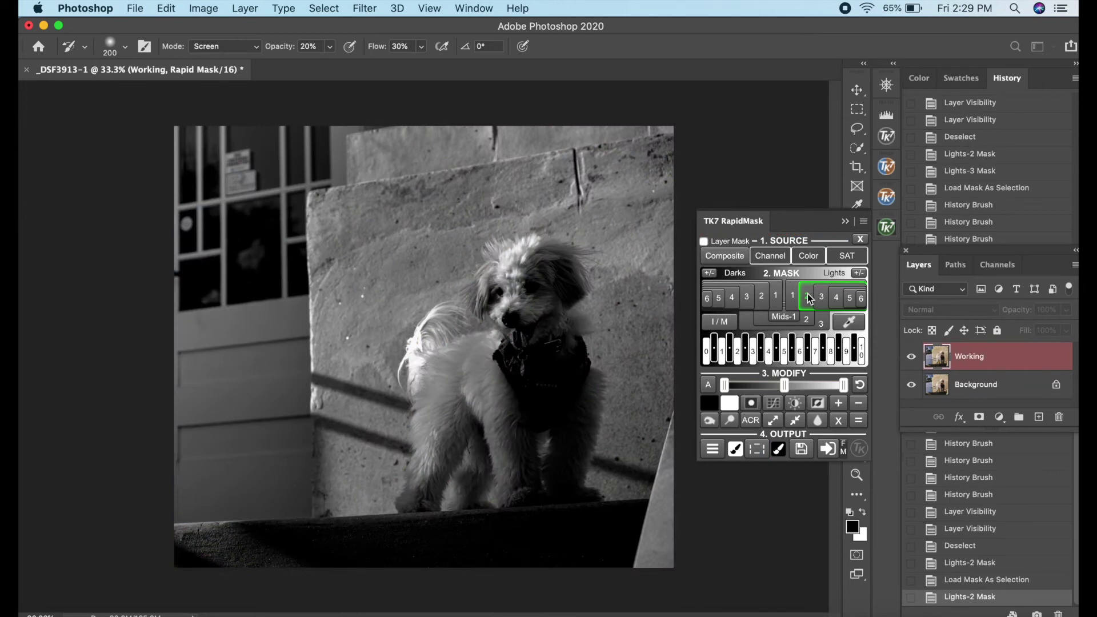
click(858, 133)
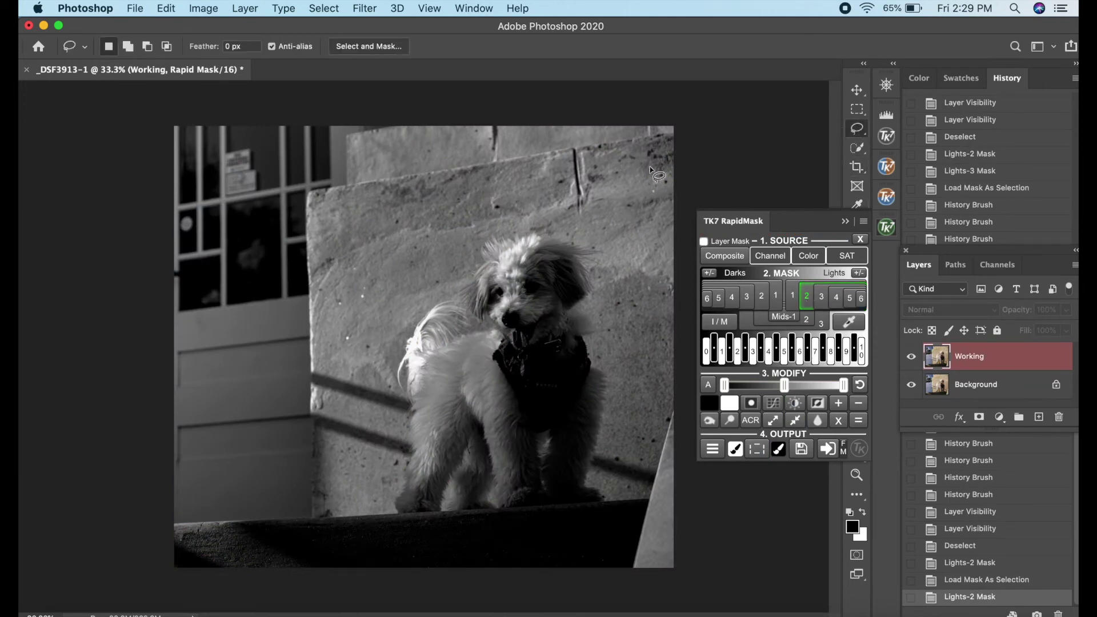
mouse_move(600, 146)
mouse_down()
mouse_move(554, 230)
mouse_move(483, 238)
mouse_move(458, 288)
mouse_move(402, 333)
mouse_move(394, 382)
mouse_move(320, 369)
mouse_move(230, 318)
mouse_move(245, 246)
mouse_move(322, 144)
mouse_move(419, 116)
mouse_move(534, 119)
mouse_move(599, 146)
mouse_up()
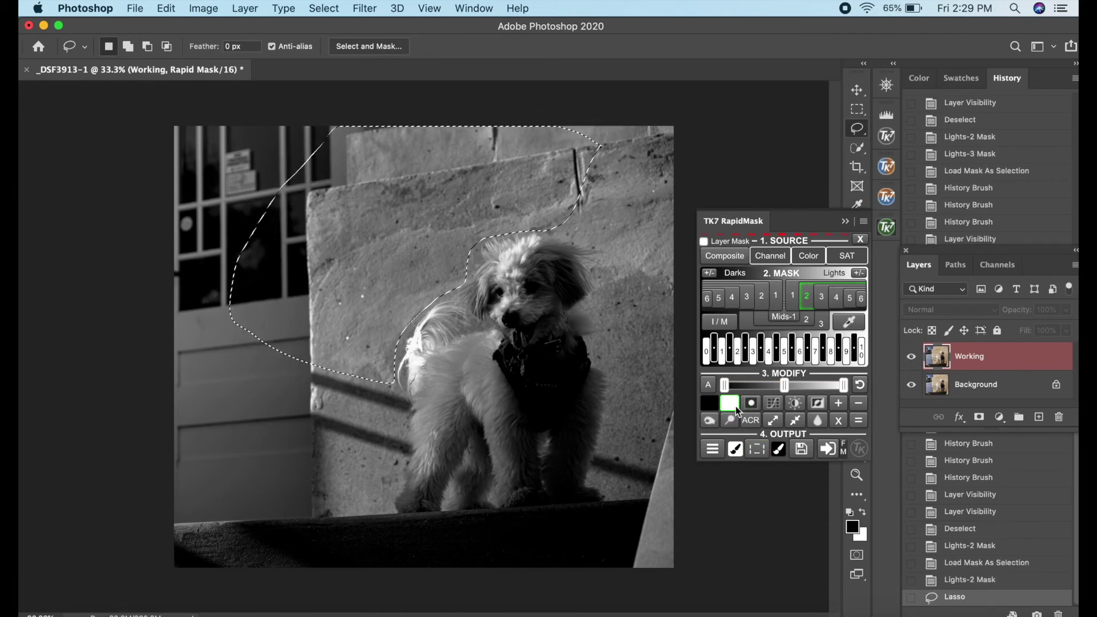
click(751, 403)
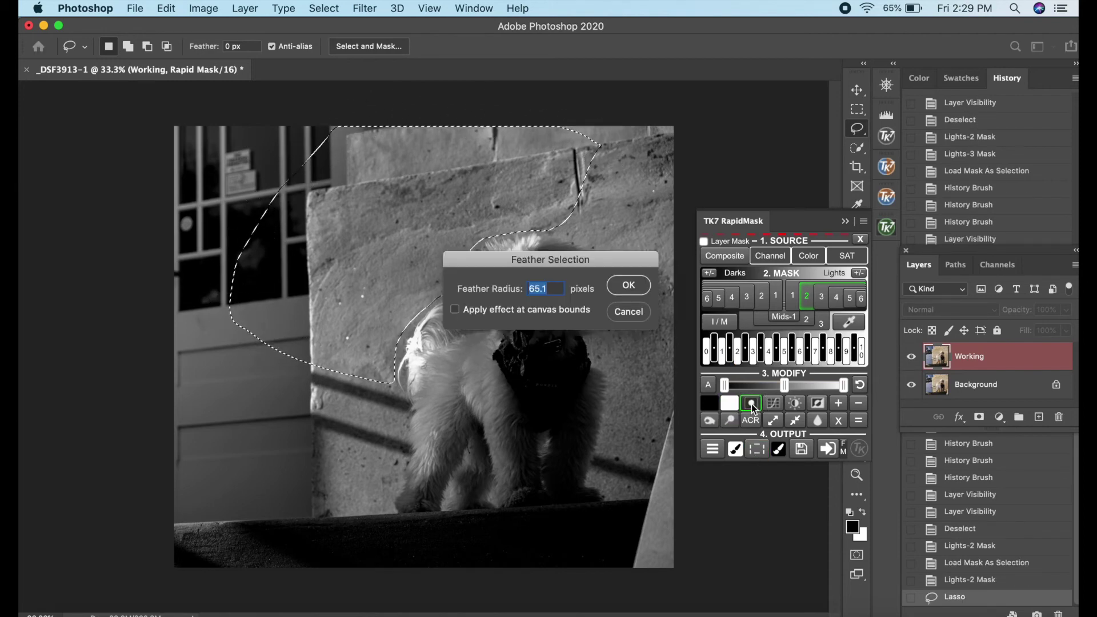
click(627, 285)
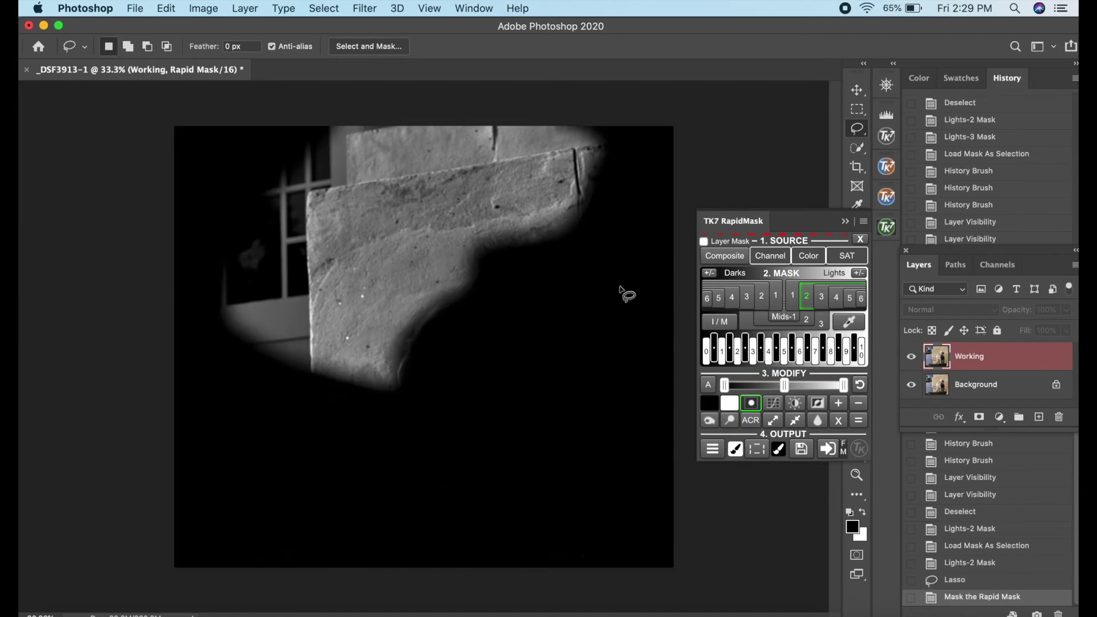
- Load the restricted Lights-2 mask as a selection and enlarge the History Brush to 1800 px
click(755, 452)
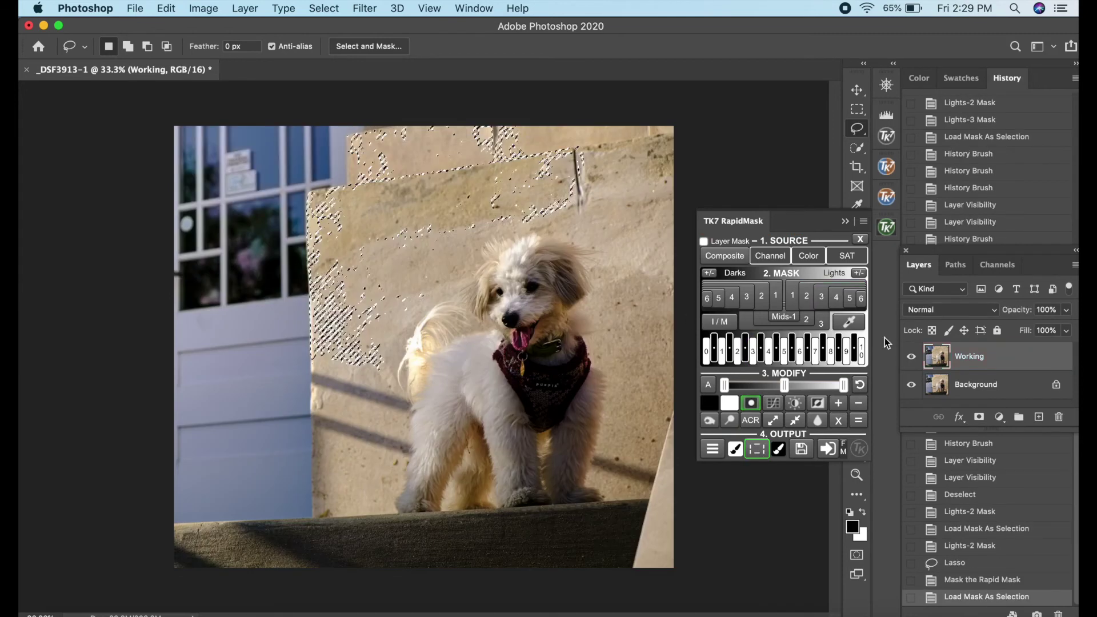
click(846, 222)
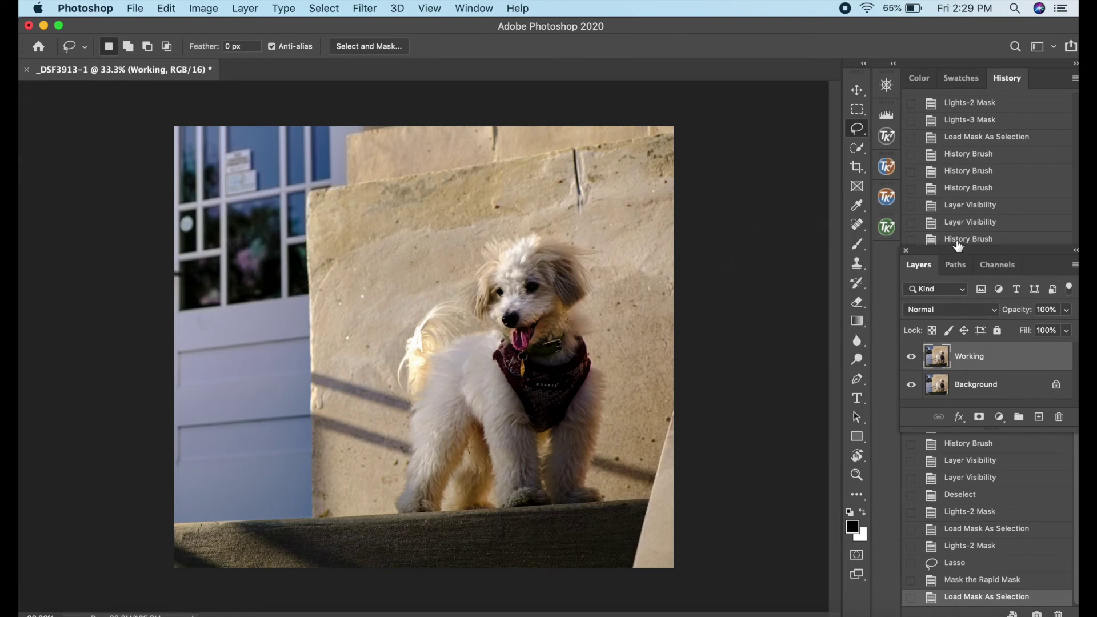
key(y)
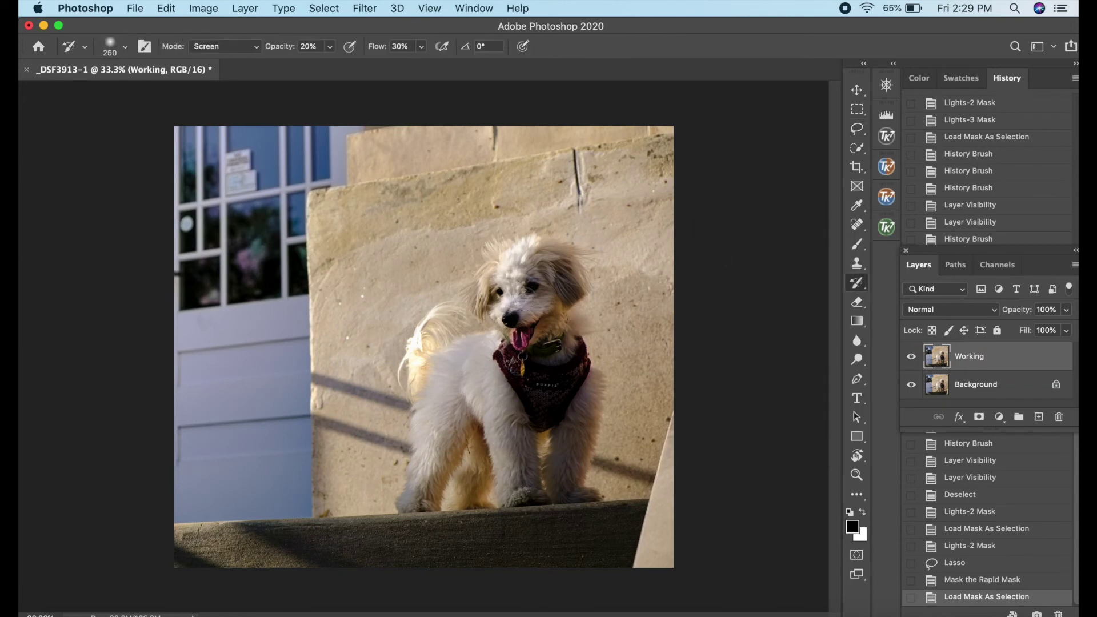
key(bracketright)
key(bracketright)
key(bracketright)
key(bracketright)
key(bracketright)
key(bracketright)
key(bracketright)
key(bracketright)
key(bracketright)
key(bracketright)
key(bracketright)
key(bracketright)
key(bracketright)
key(bracketright)
key(bracketright)
- Brighten the wall above and behind the dog with broad Screen-mode History Brush strokes, comparing the Working layer on and off
mouse_move(433, 245)
mouse_down()
mouse_move(372, 206)
mouse_move(509, 194)
mouse_move(444, 194)
mouse_move(543, 199)
mouse_up()
mouse_move(304, 204)
mouse_down()
mouse_move(366, 240)
mouse_move(411, 217)
mouse_up()
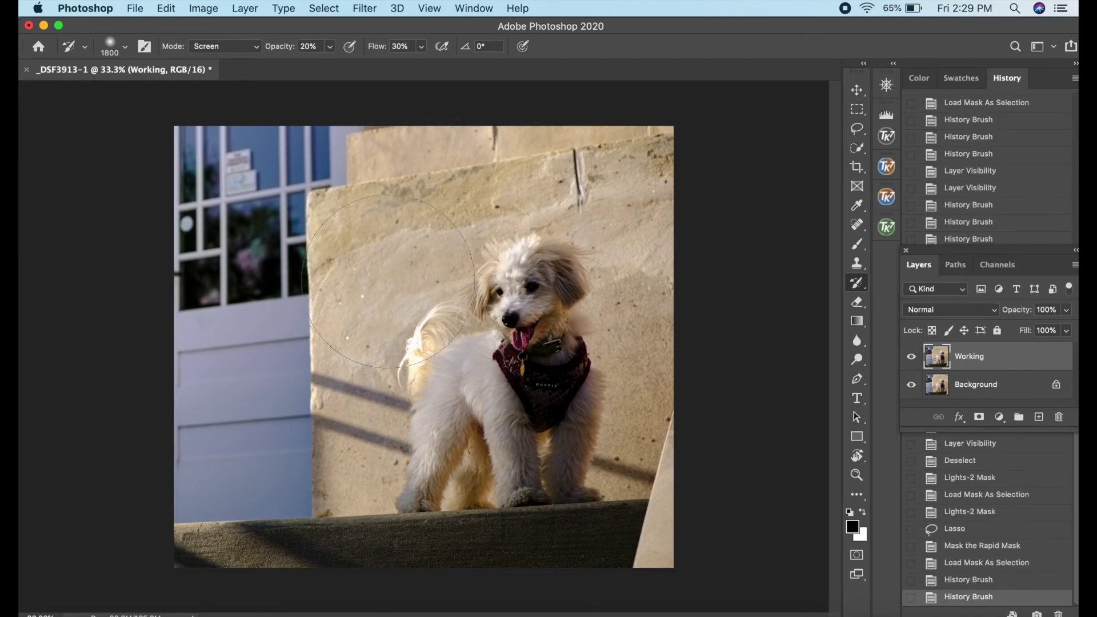
mouse_move(500, 155)
mouse_down()
mouse_move(457, 198)
mouse_move(674, 183)
mouse_up()
drag(312, 243, 549, 220)
click(910, 357)
click(910, 357)
- Build up the wall's highlights with further wide History Brush strokes across the stone, and clear the selection
mouse_move(472, 194)
mouse_down()
mouse_move(502, 149)
mouse_move(571, 108)
mouse_up()
mouse_move(446, 252)
mouse_down()
mouse_move(343, 297)
mouse_move(372, 229)
mouse_up()
drag(393, 148, 620, 137)
drag(316, 255, 692, 268)
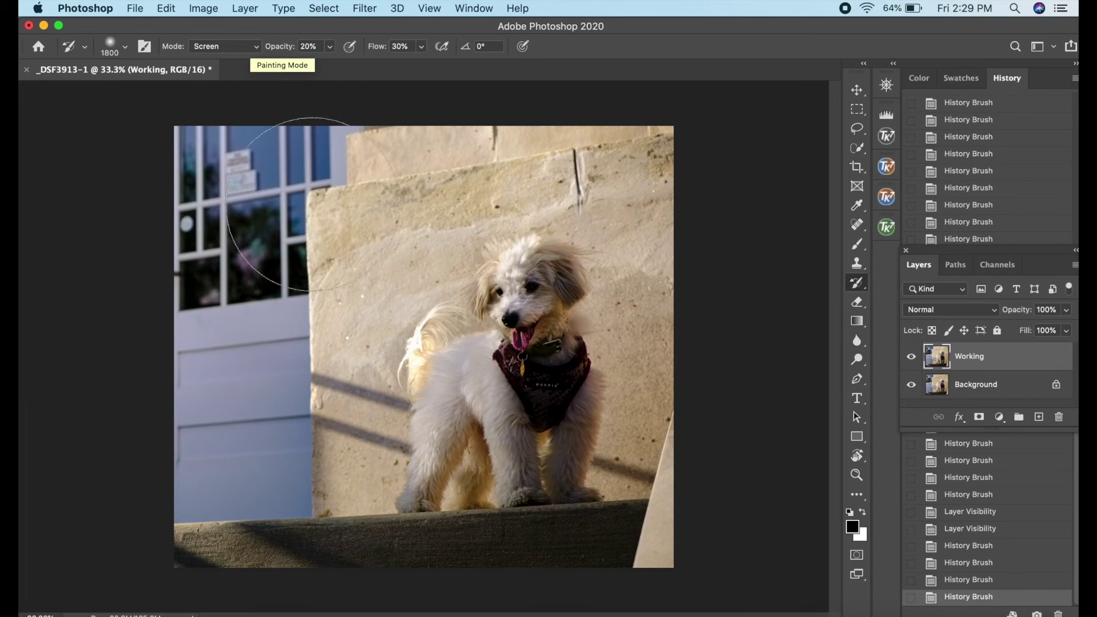
click(327, 402)
click(641, 221)
key(super+d)
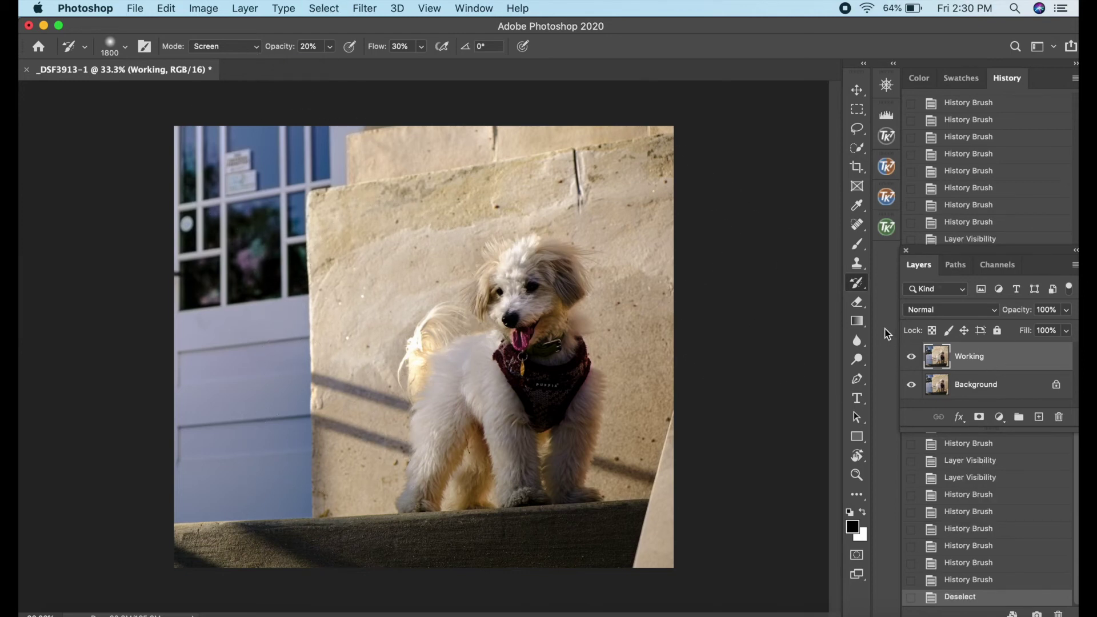
- Load a new full-image Lights-2 mask as a selection and reduce the History Brush size
click(888, 230)
click(803, 305)
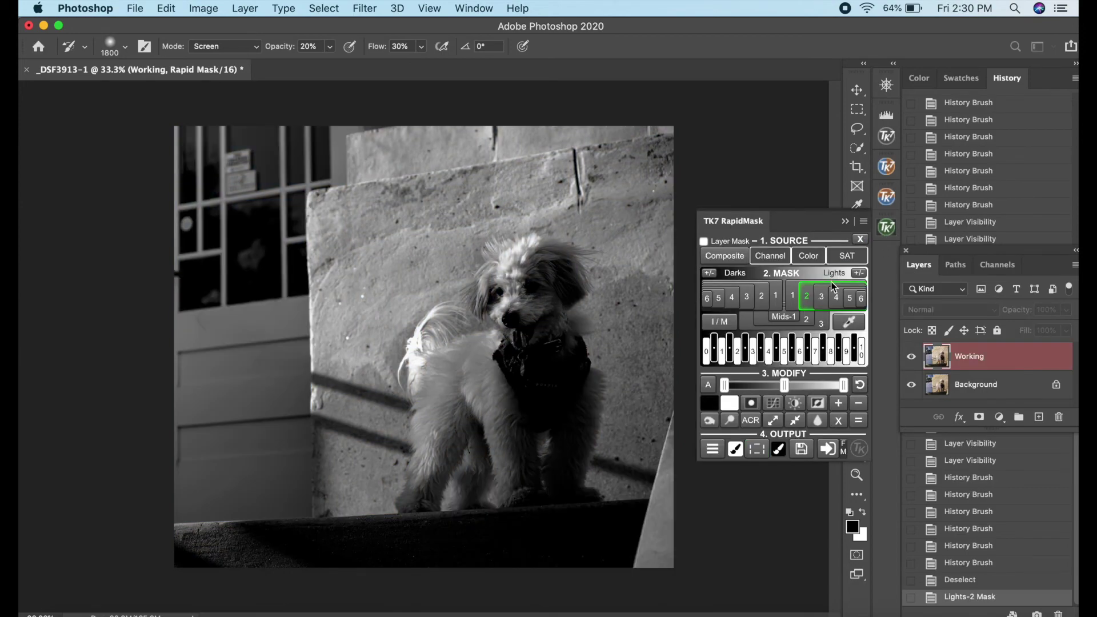
click(764, 449)
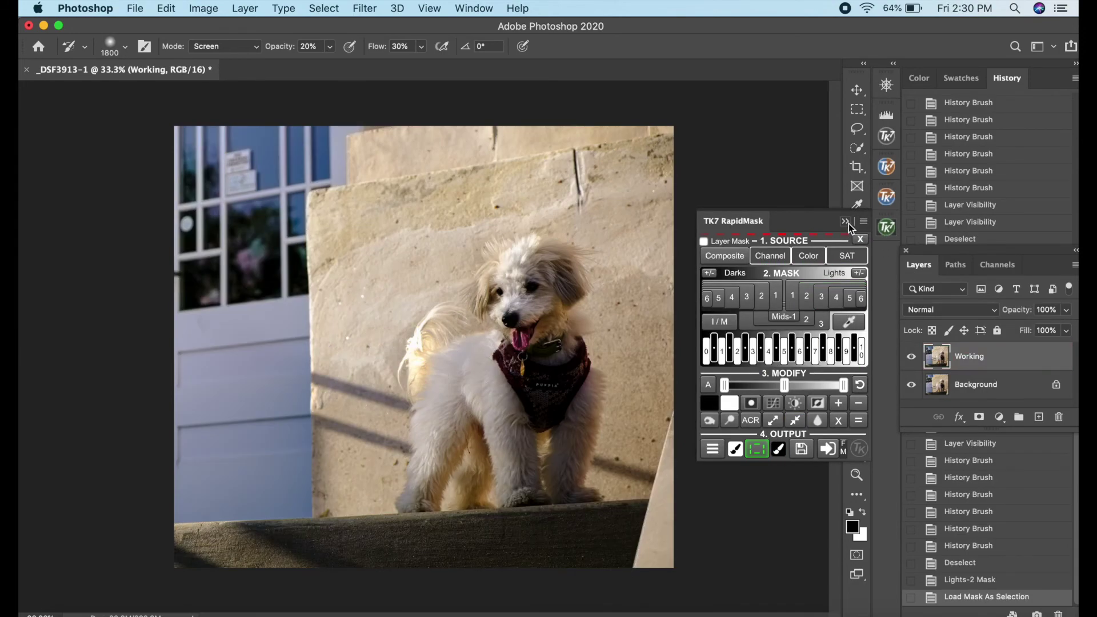
click(846, 222)
key(bracketleft)
key(bracketleft)
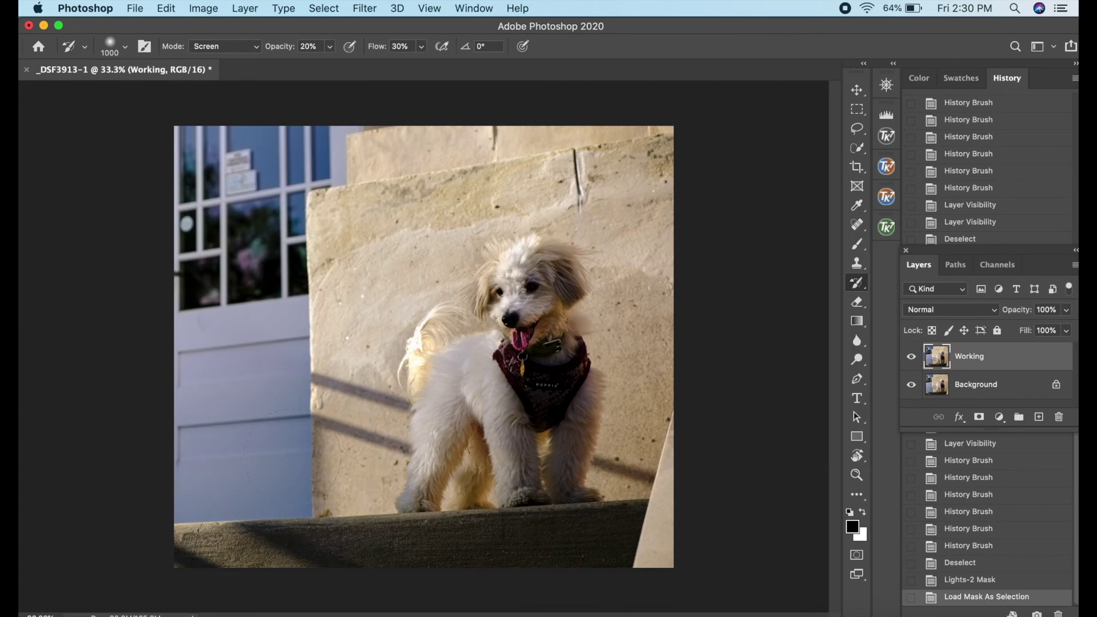
- Lighten the lower wall behind the dog and the near end of the stone step, checking the Working layer against the Background
mouse_move(331, 449)
mouse_down()
mouse_move(393, 479)
mouse_move(347, 472)
mouse_move(346, 497)
mouse_move(386, 476)
mouse_move(341, 493)
mouse_up()
mouse_move(343, 389)
mouse_down()
mouse_move(392, 432)
mouse_move(328, 392)
mouse_up()
click(912, 357)
click(912, 357)
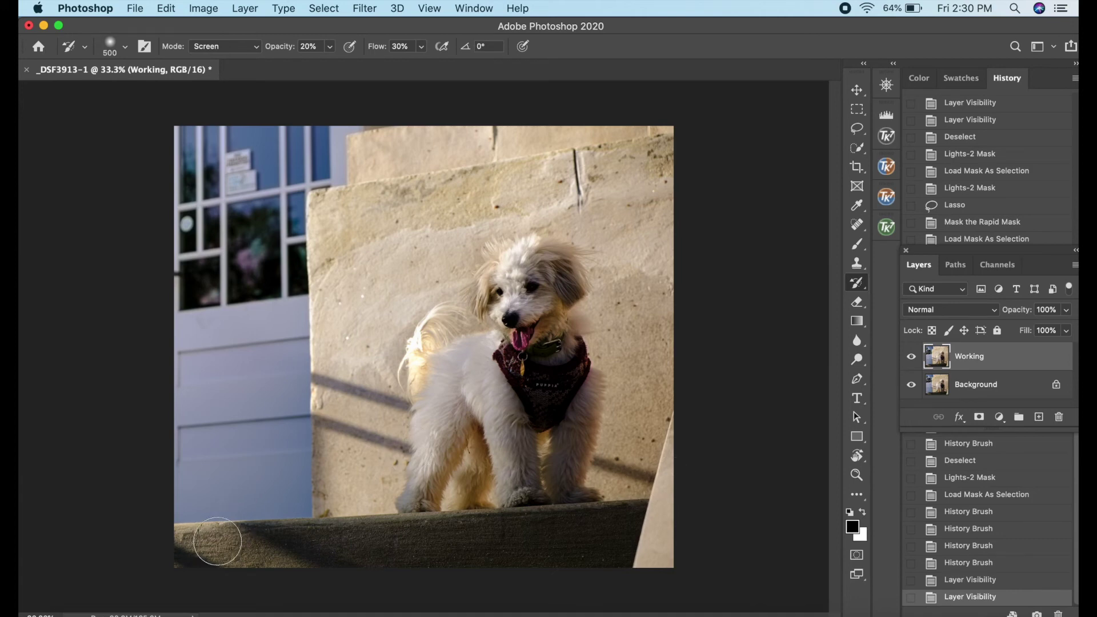
drag(297, 575, 172, 522)
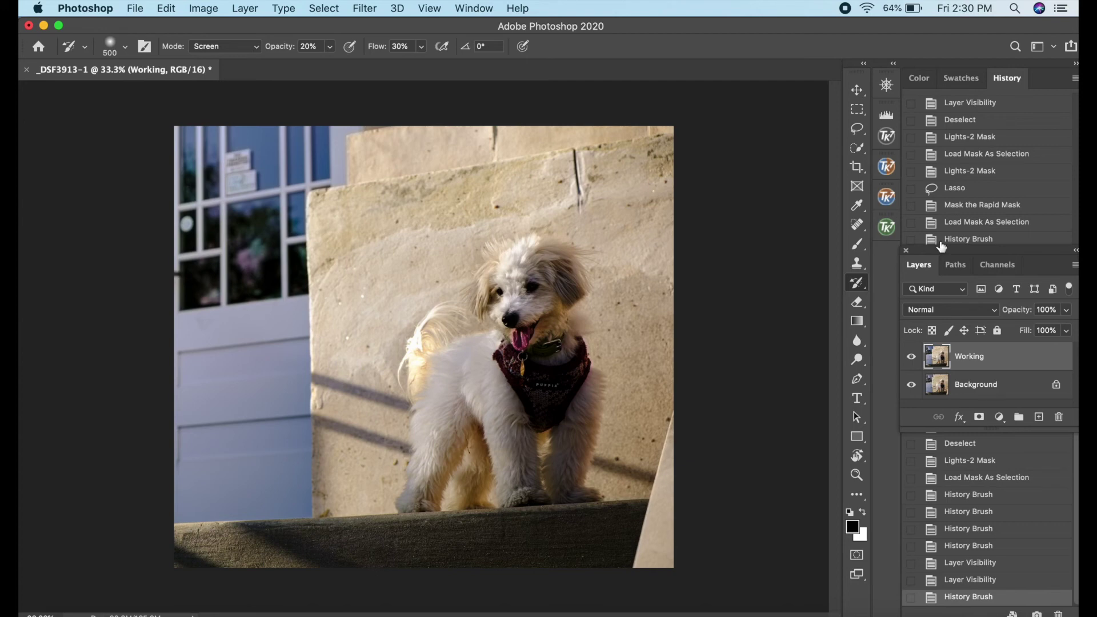
- Clear the Lights-2 selection, and return to the Deselect history state after looking at an earlier one
click(886, 198)
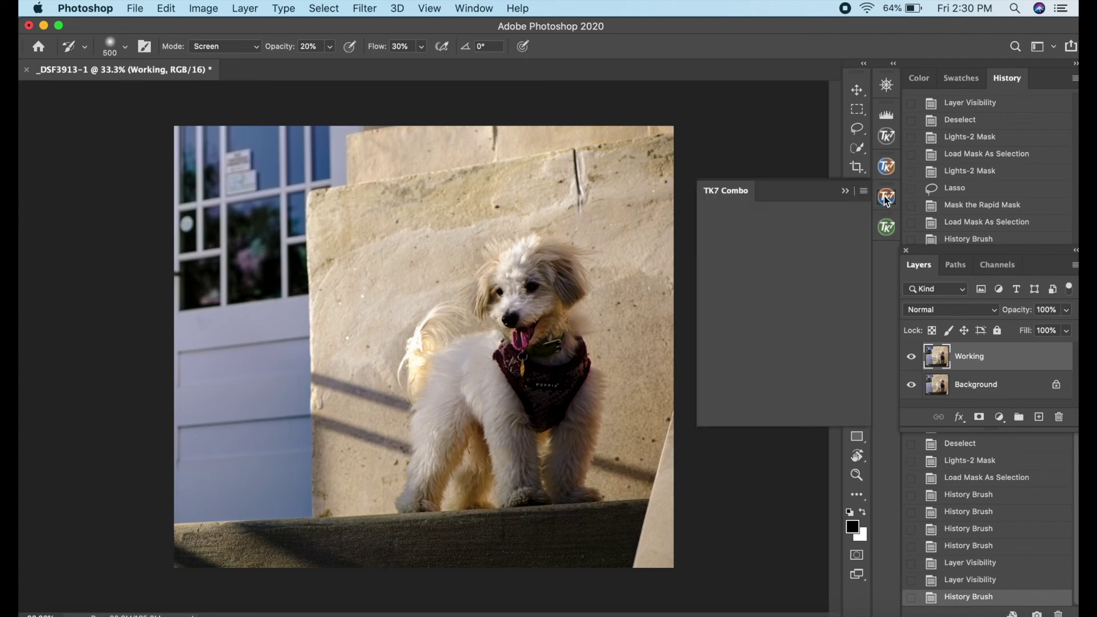
click(886, 227)
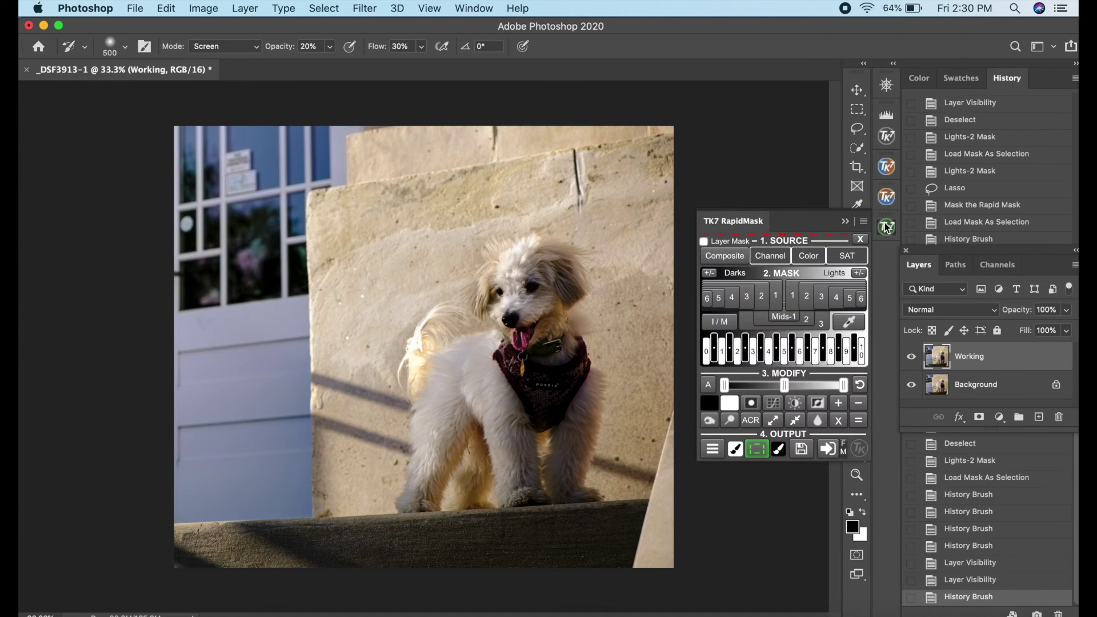
click(886, 227)
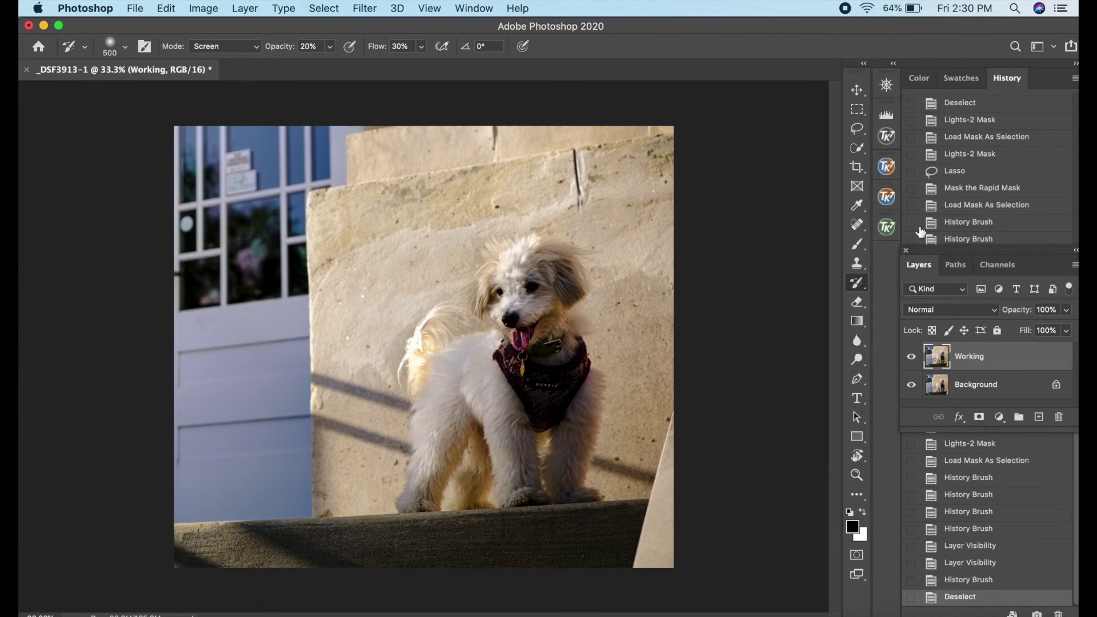
click(916, 229)
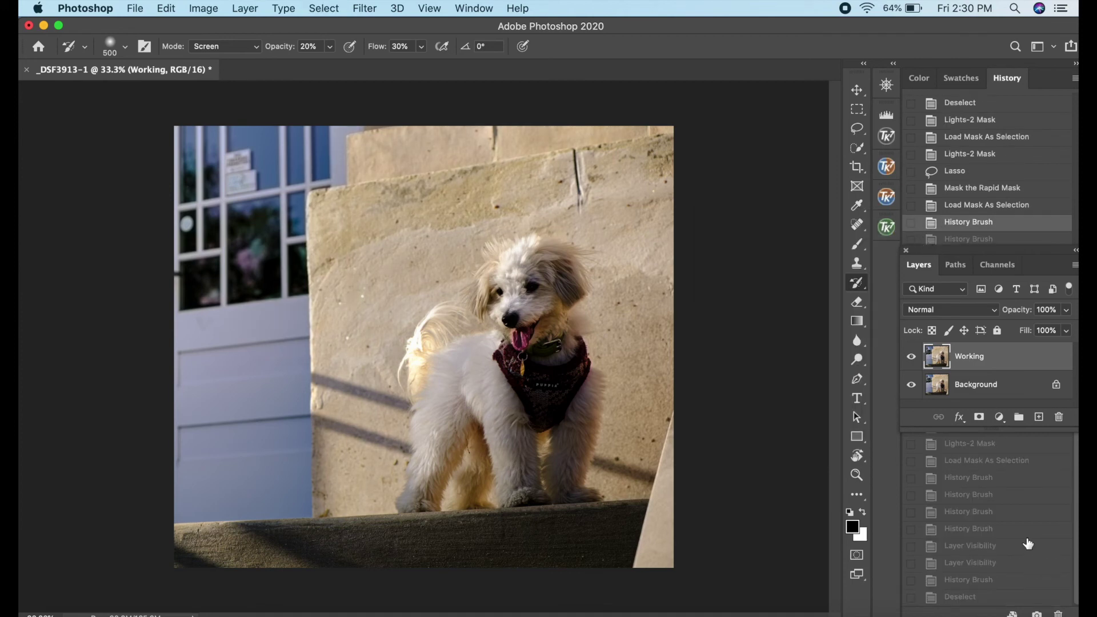
click(960, 597)
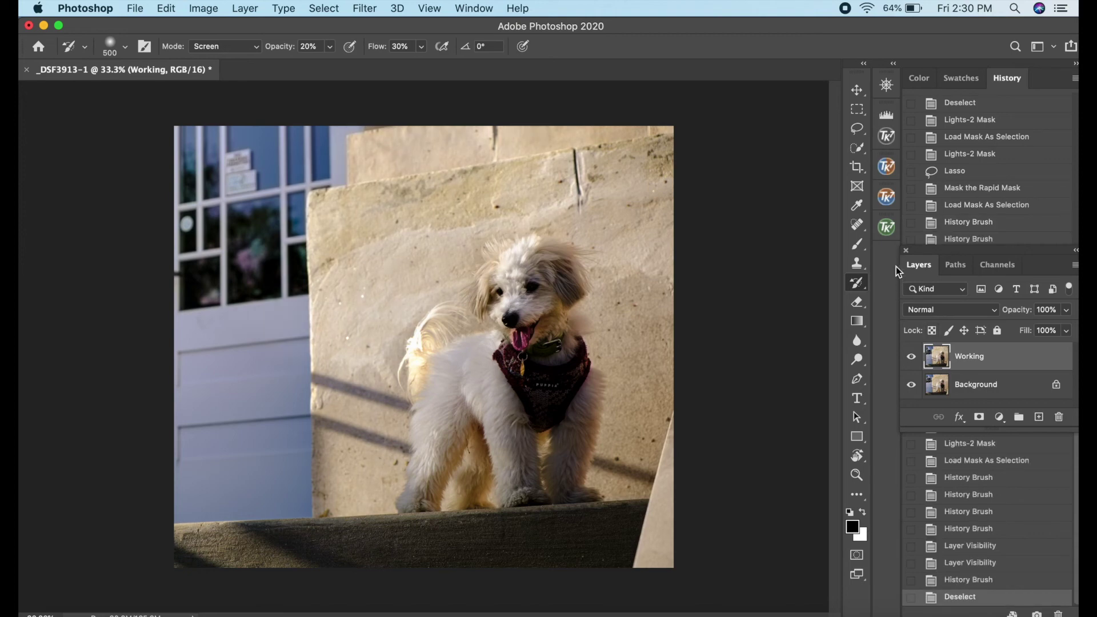
- Preview the Darks-3 and Darks-4 masks, and load the Darks-2 mask as a selection
click(886, 227)
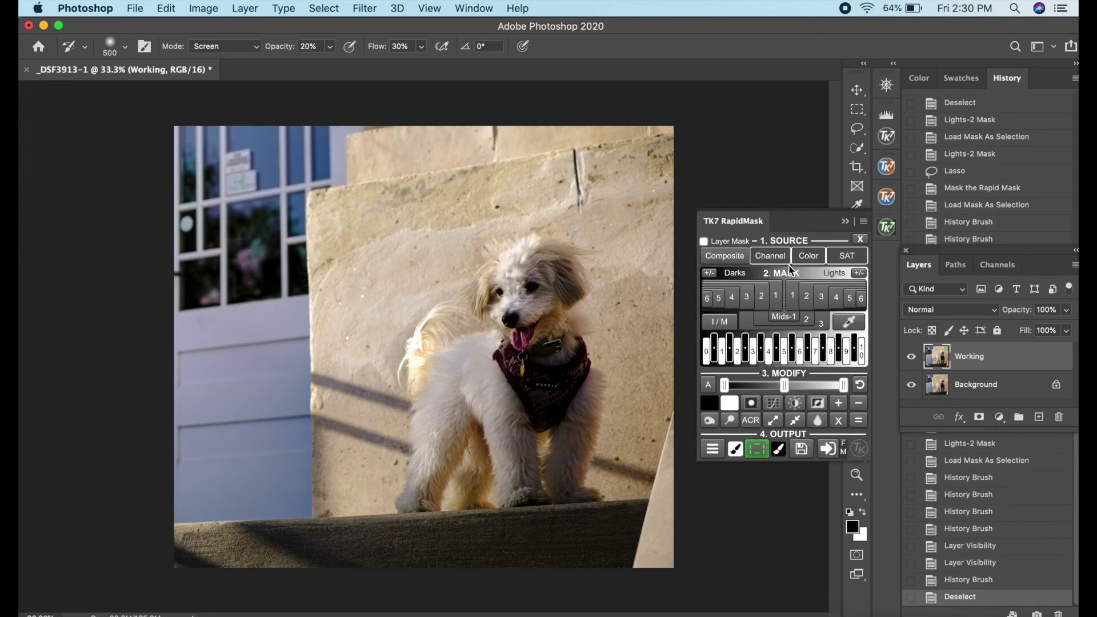
click(747, 298)
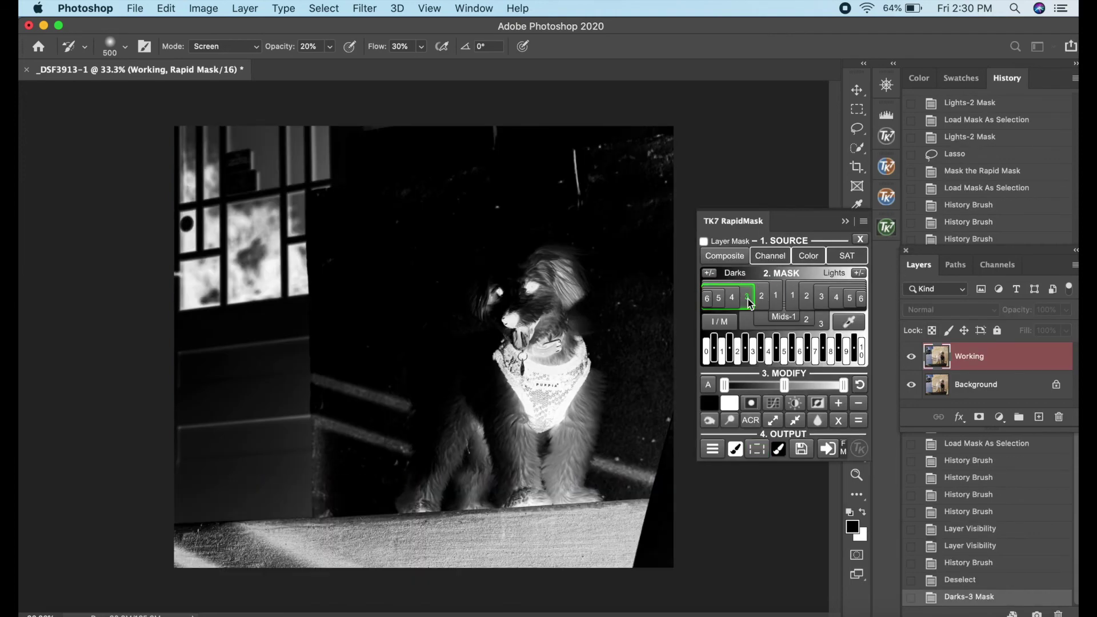
click(740, 301)
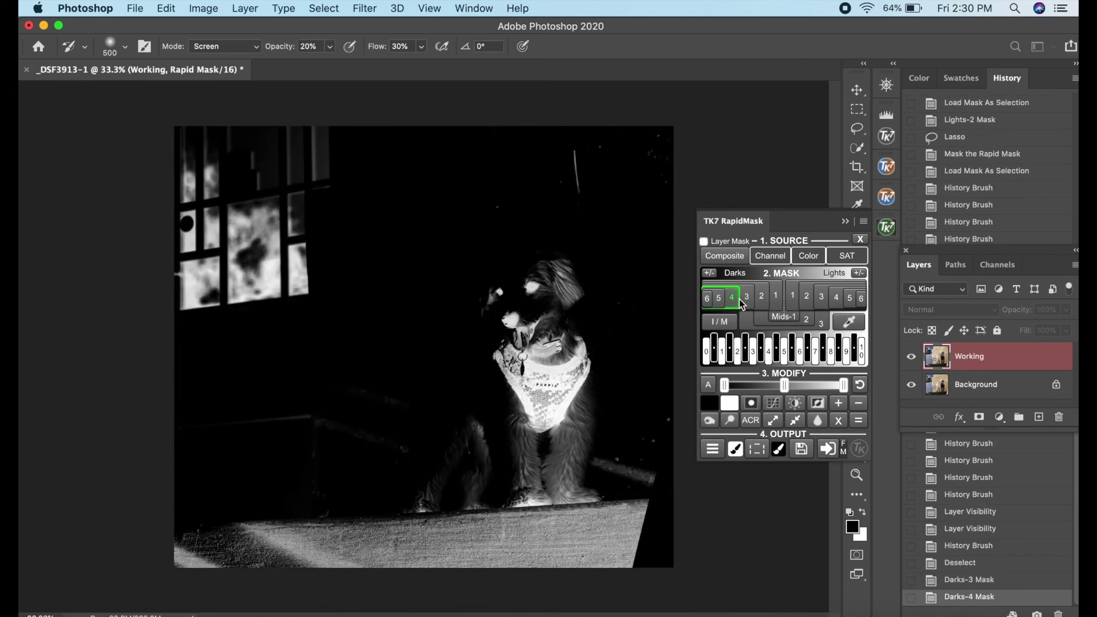
click(750, 298)
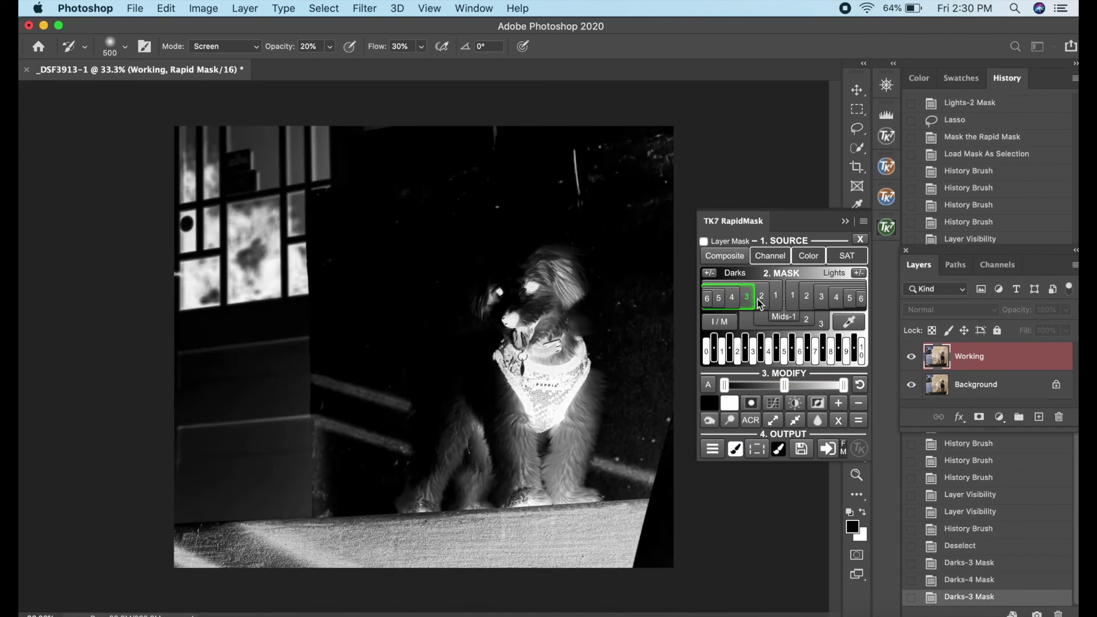
click(762, 296)
click(757, 449)
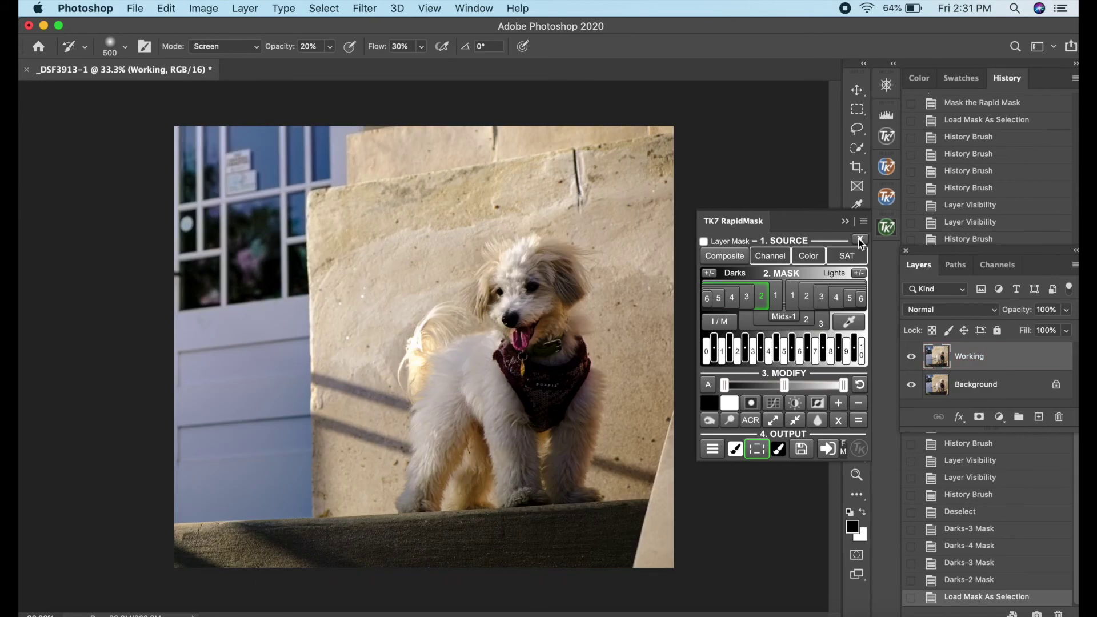
click(845, 223)
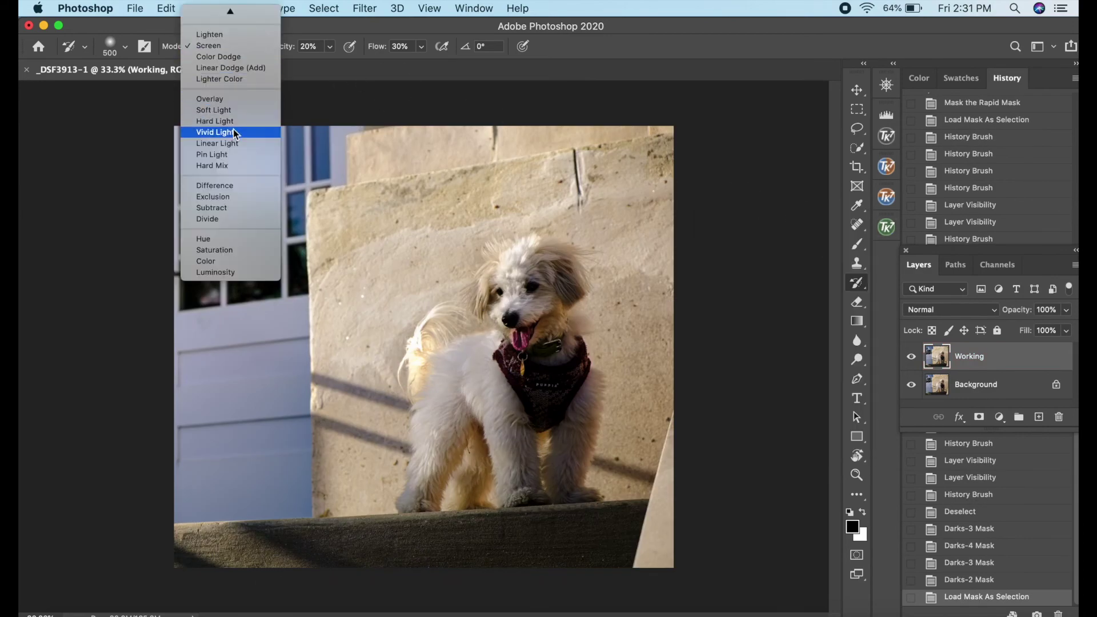
- Set the History Brush mode to Multiply and darken the dog's legs, bandana and the stone step, comparing the Working layer on and off
click(228, 156)
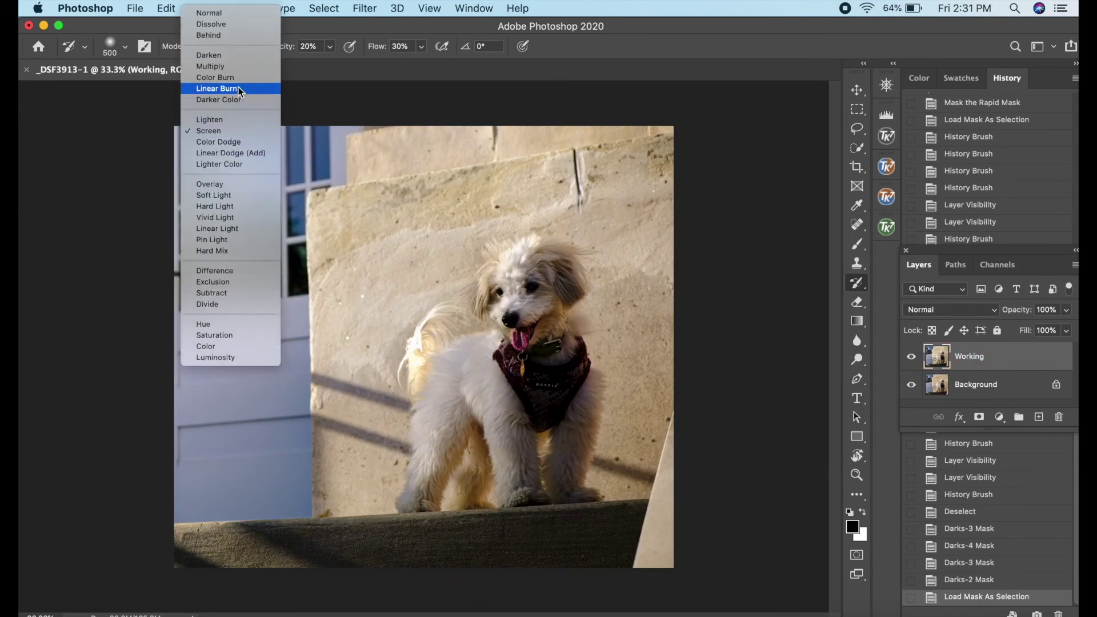
click(229, 67)
mouse_move(547, 457)
mouse_down()
mouse_move(509, 499)
mouse_move(571, 440)
mouse_move(519, 502)
mouse_move(453, 428)
mouse_move(453, 486)
mouse_move(471, 432)
mouse_move(392, 502)
mouse_move(404, 470)
mouse_up()
drag(543, 397, 573, 367)
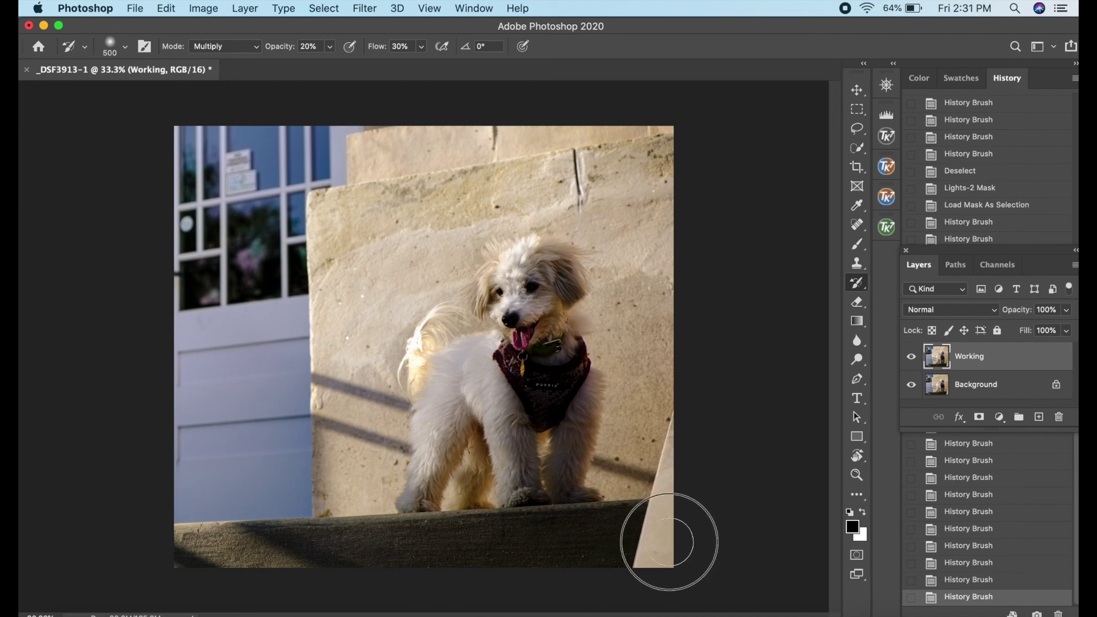
click(559, 525)
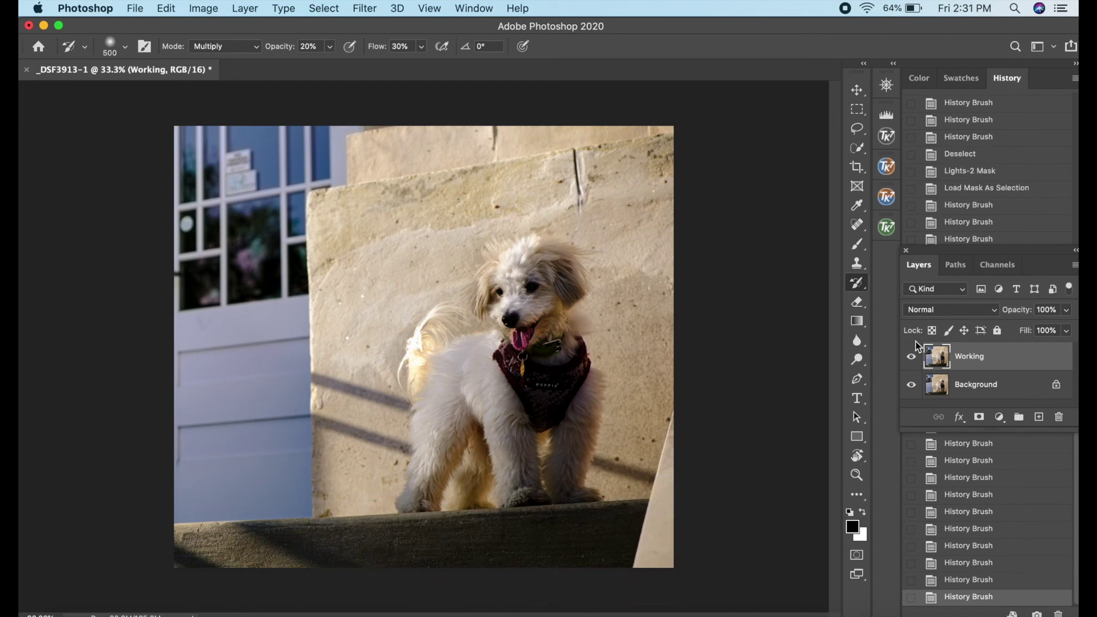
click(911, 358)
click(911, 357)
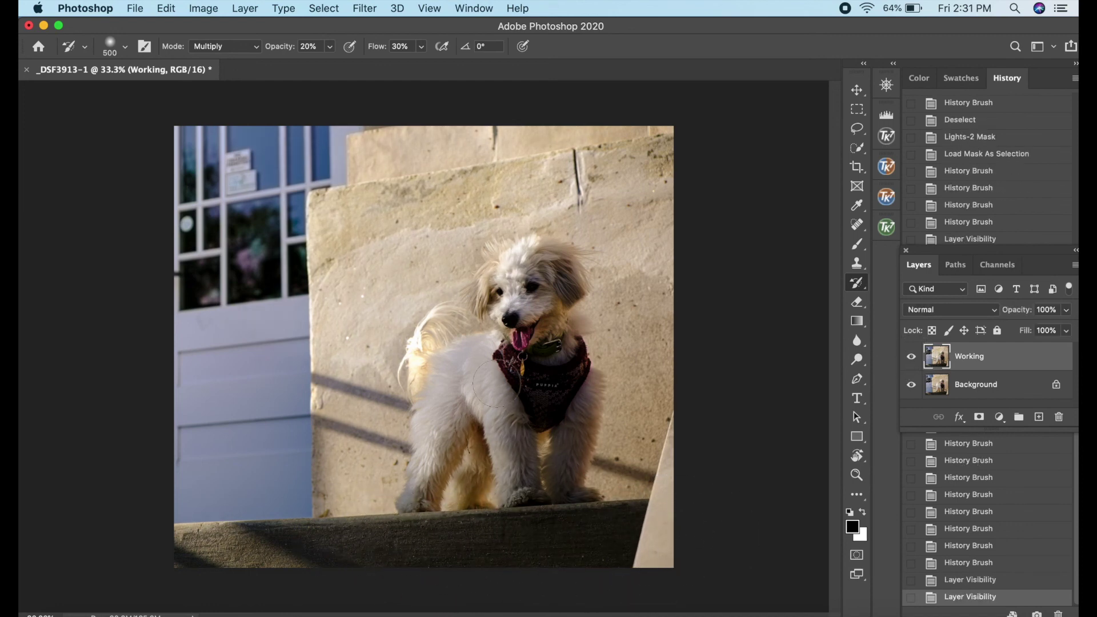
- Deepen the shadows around the dog's collar, bandana and front legs with more Multiply-mode History Brush dabs
click(541, 335)
click(556, 317)
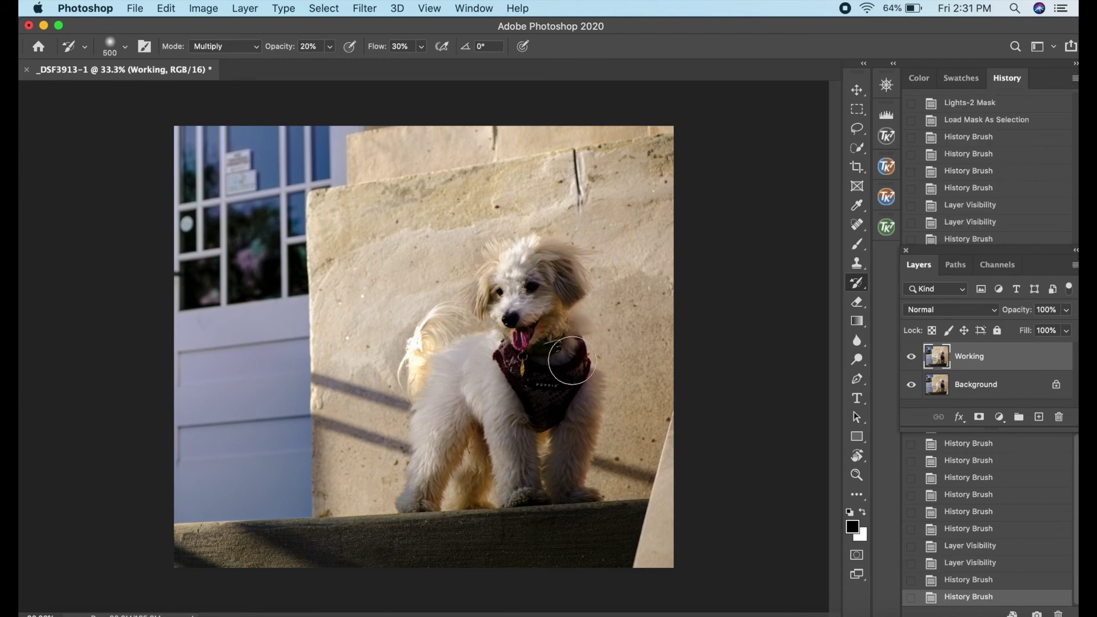
click(562, 483)
click(518, 425)
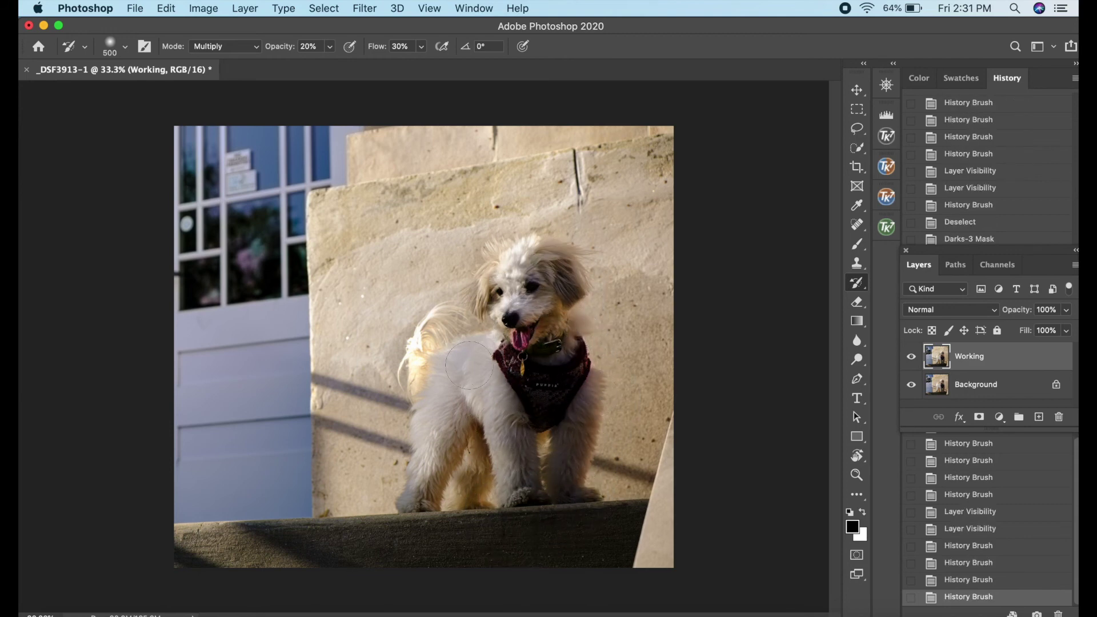
- Switch the History Brush mode to Screen and load a Lights-1 mask as the selection, trying Lights-2 first
click(252, 51)
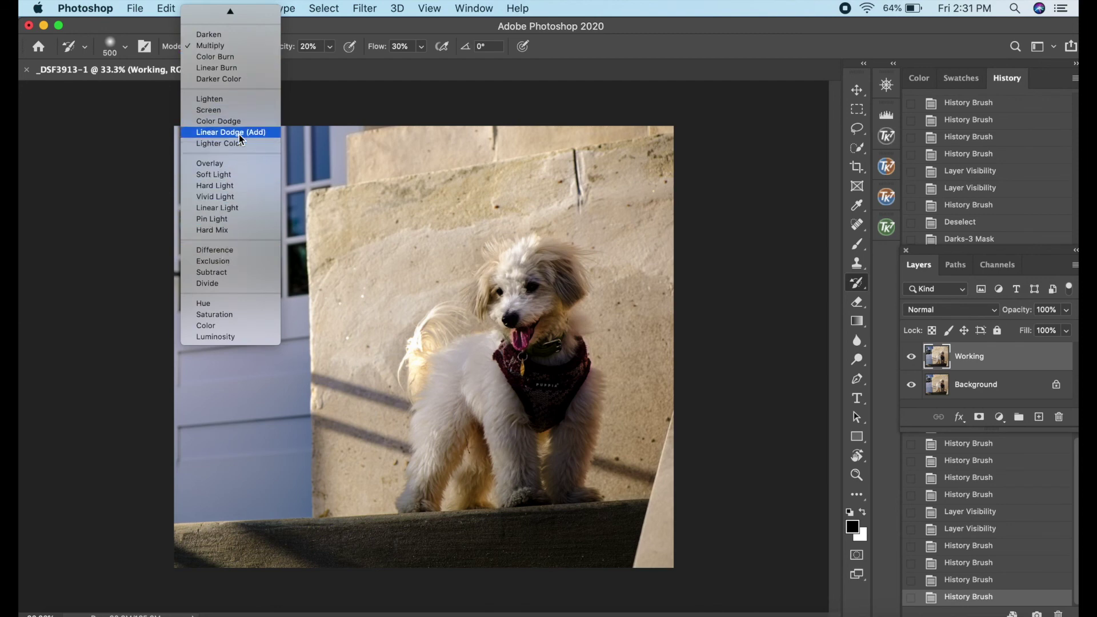
click(217, 109)
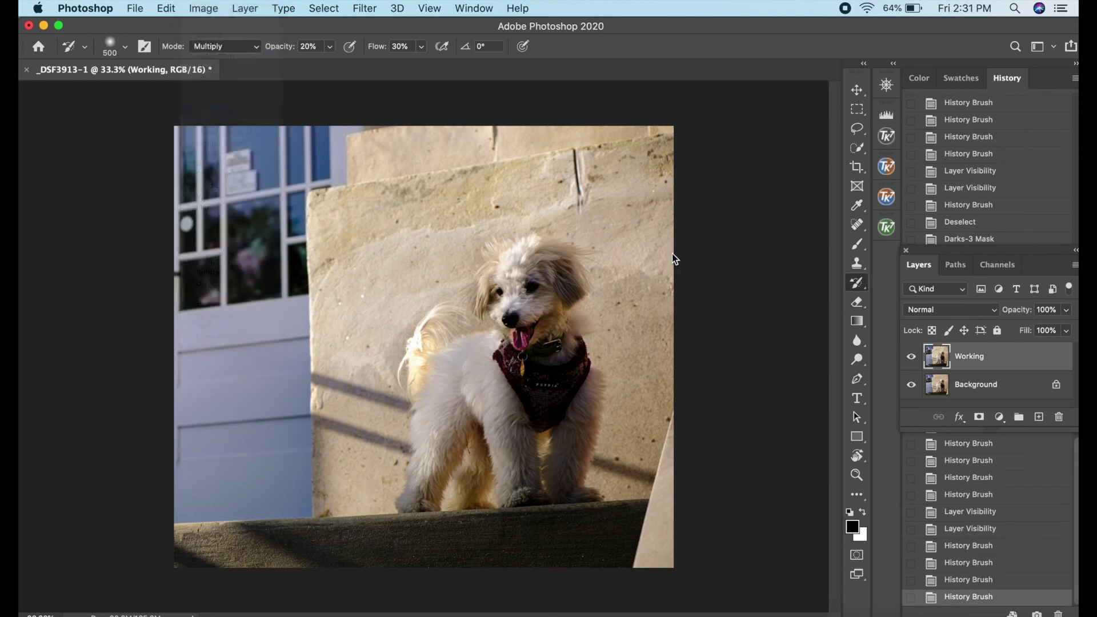
click(888, 229)
click(805, 298)
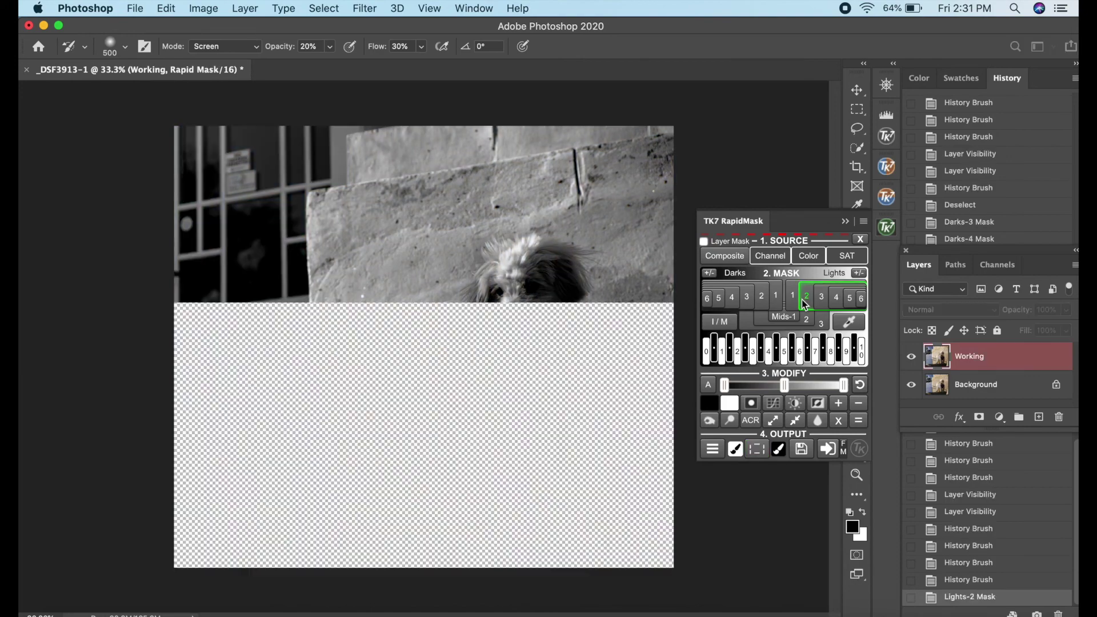
click(796, 300)
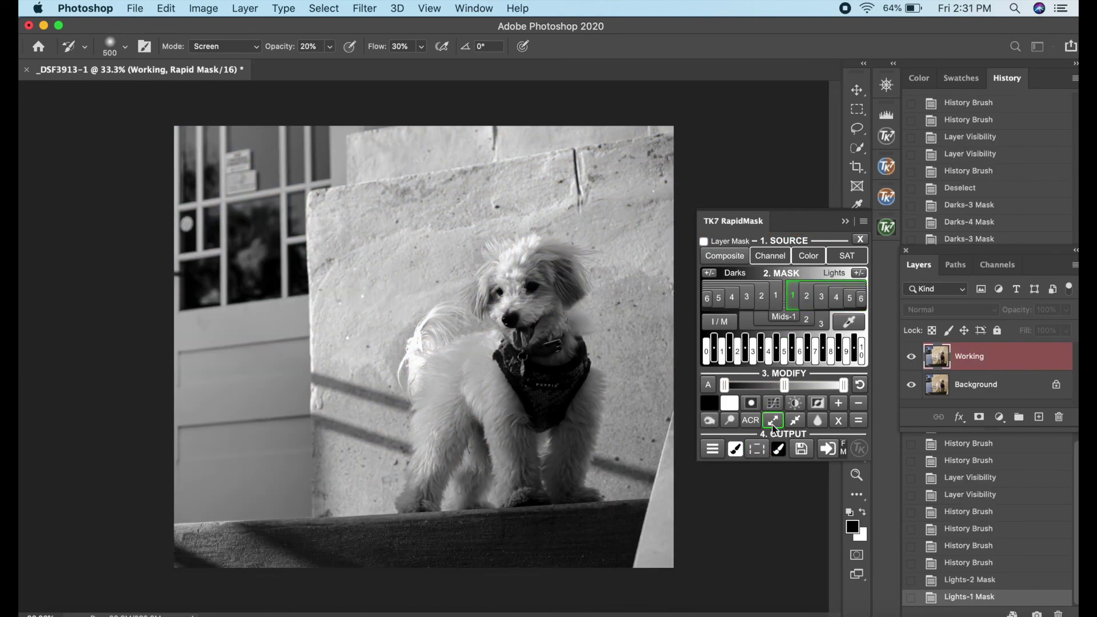
click(772, 421)
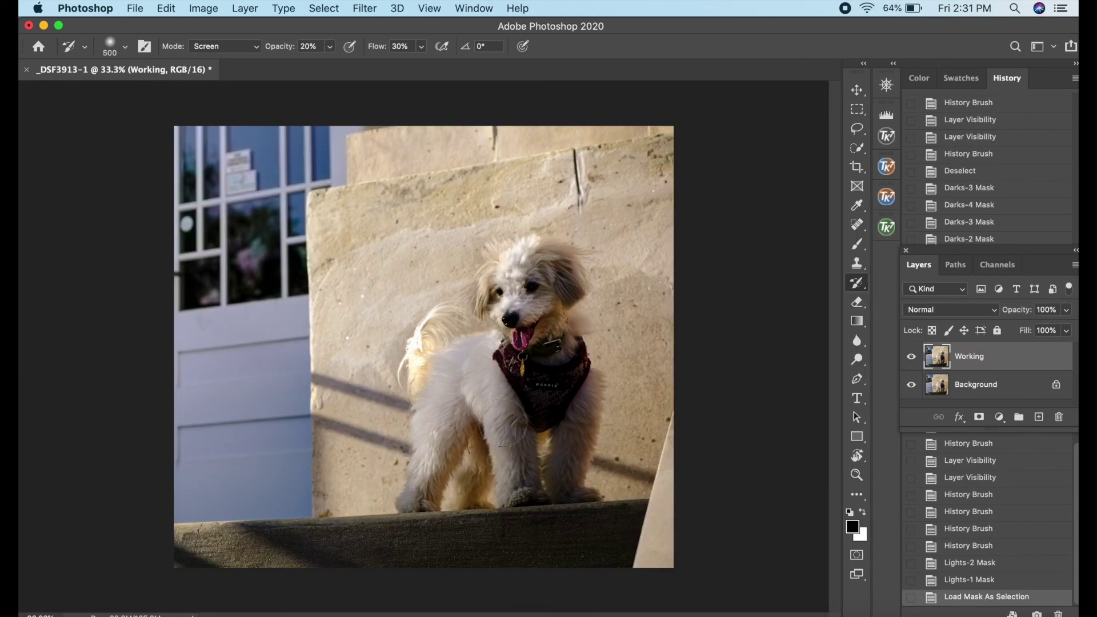
- Brighten the fur on the dog's body and legs with Screen-mode History Brush strokes, reducing the brush to 250 px
mouse_move(495, 448)
mouse_down()
mouse_move(500, 487)
mouse_move(488, 372)
mouse_move(493, 380)
mouse_move(465, 392)
mouse_move(470, 379)
mouse_up()
click(417, 428)
click(594, 392)
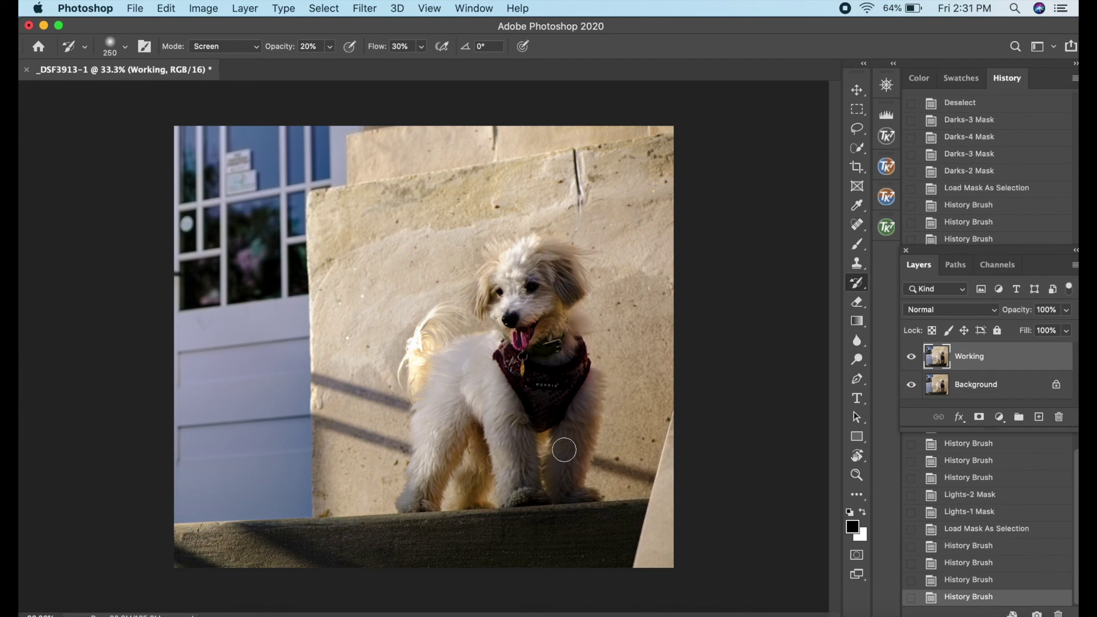
mouse_move(485, 486)
mouse_down()
mouse_move(453, 492)
mouse_move(472, 454)
mouse_up()
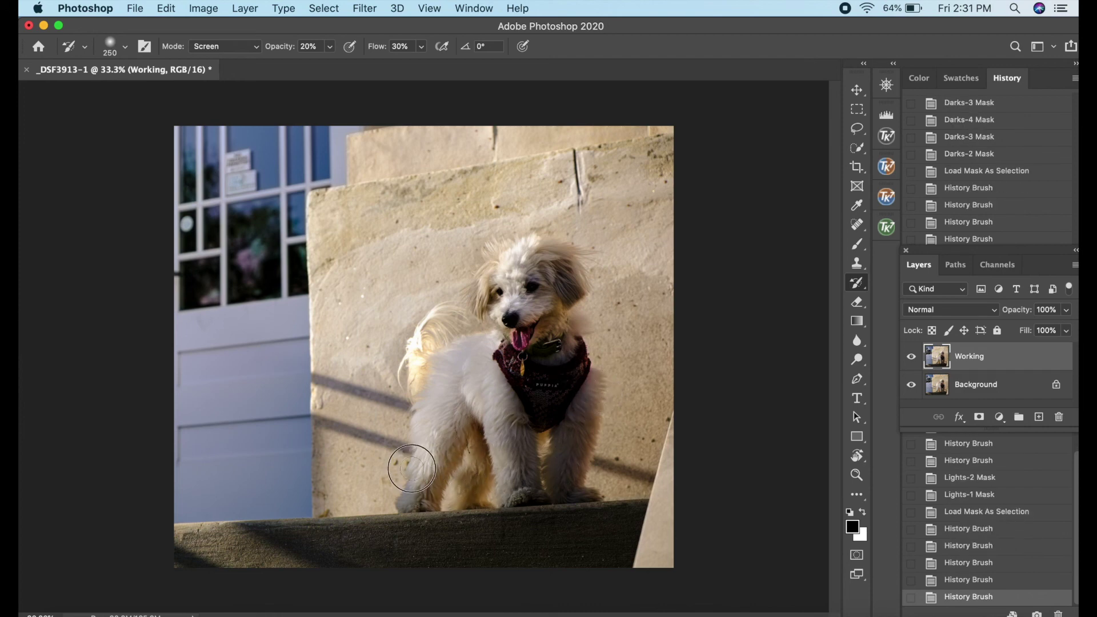
- Add one more Screen-mode History Brush dab to the fur on the dog's body and compare the Working layer on and off
click(474, 402)
click(911, 357)
click(911, 356)
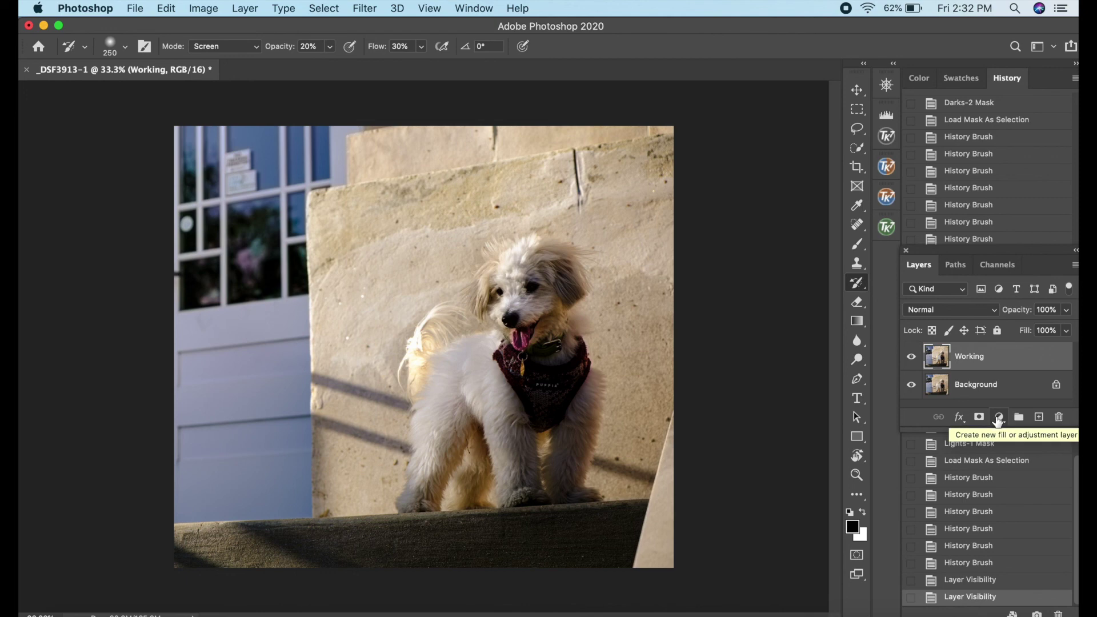
click(999, 417)
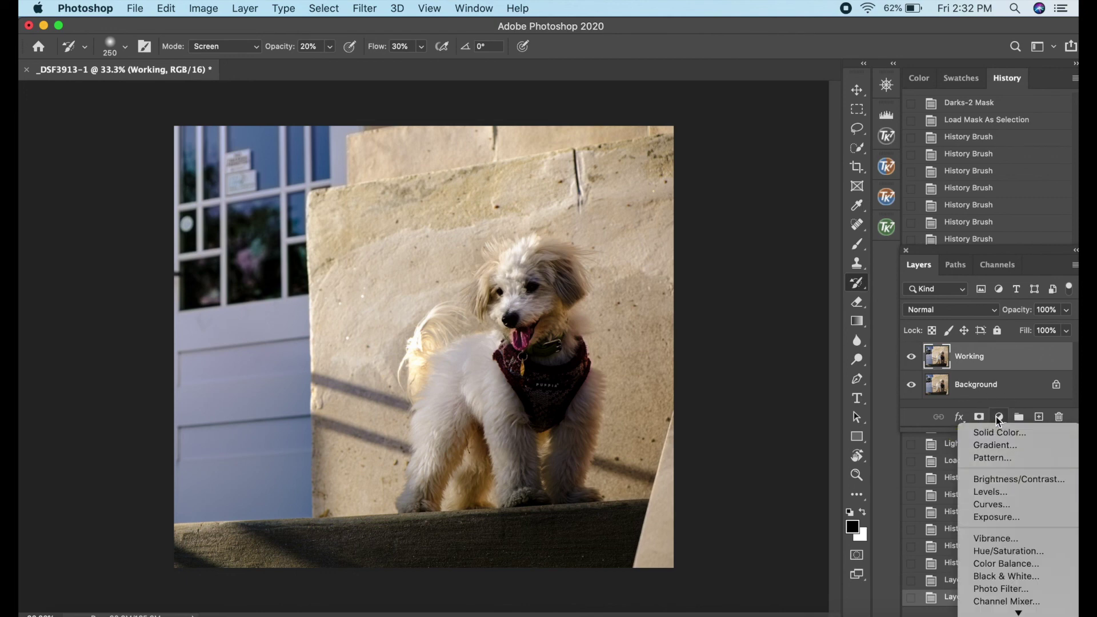
click(994, 432)
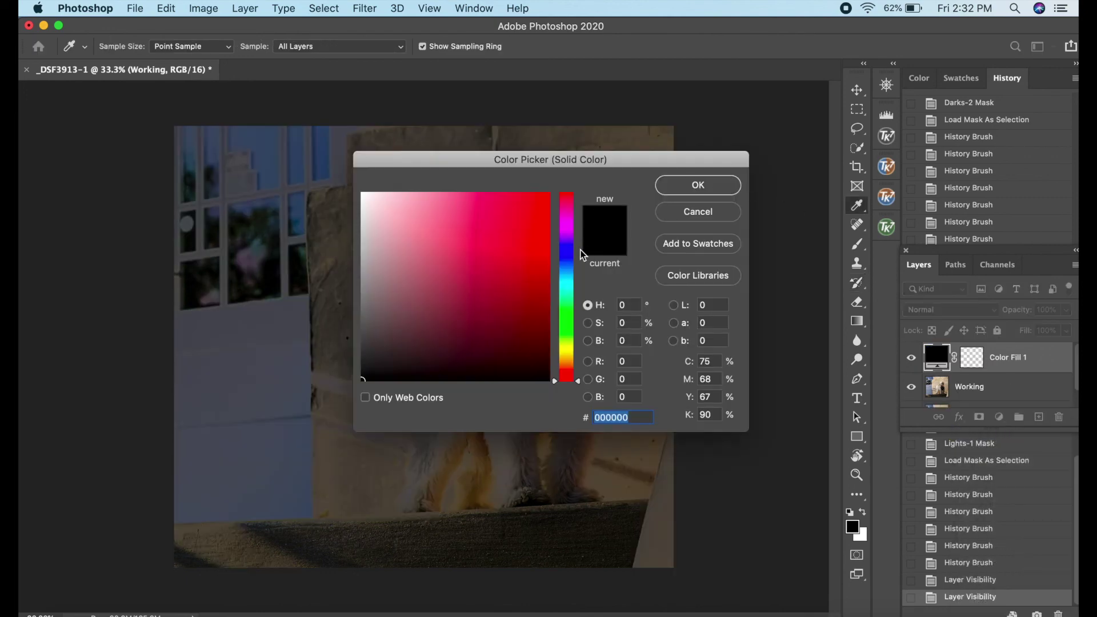
click(570, 352)
drag(570, 354, 570, 355)
click(415, 194)
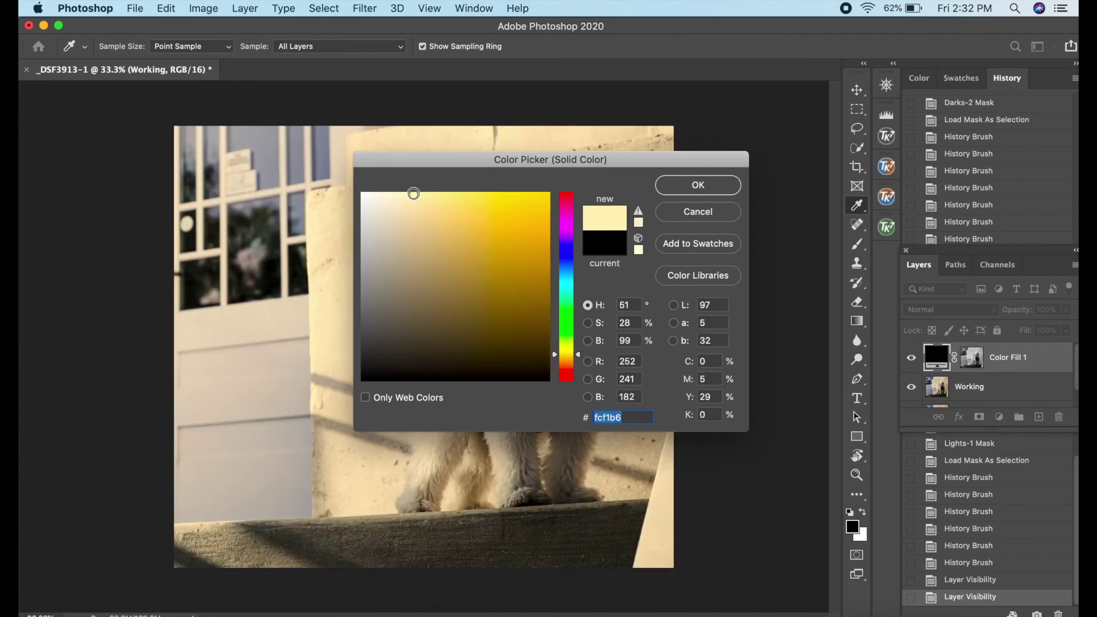
click(674, 218)
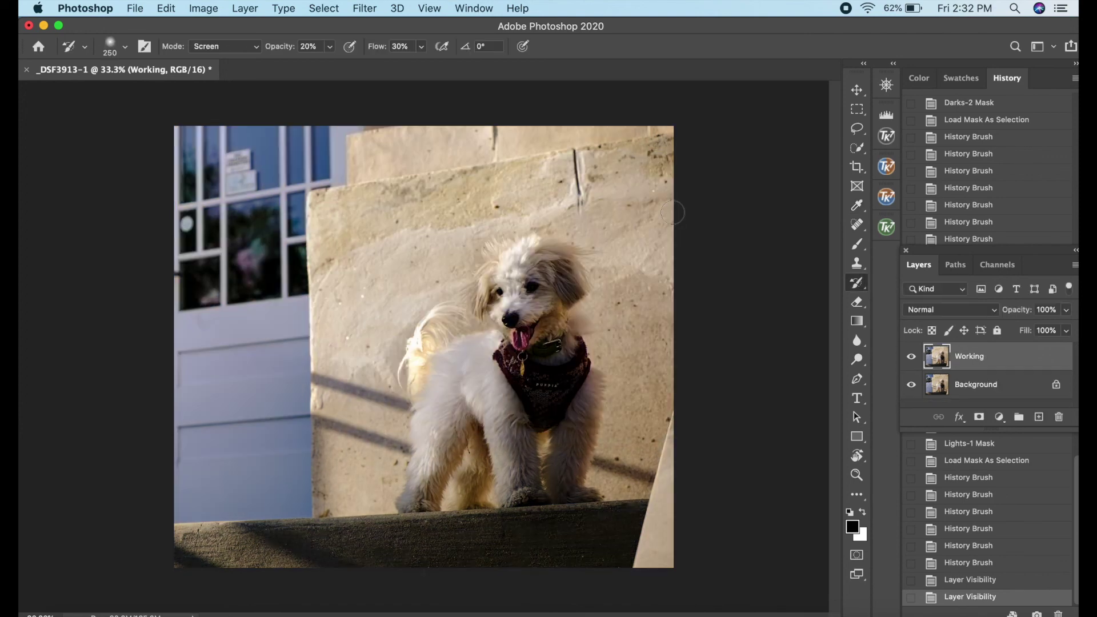
- Clear the selection and add a Solid Color fill layer above Working in a pale warm yellow with a 45° hue
key(super+d)
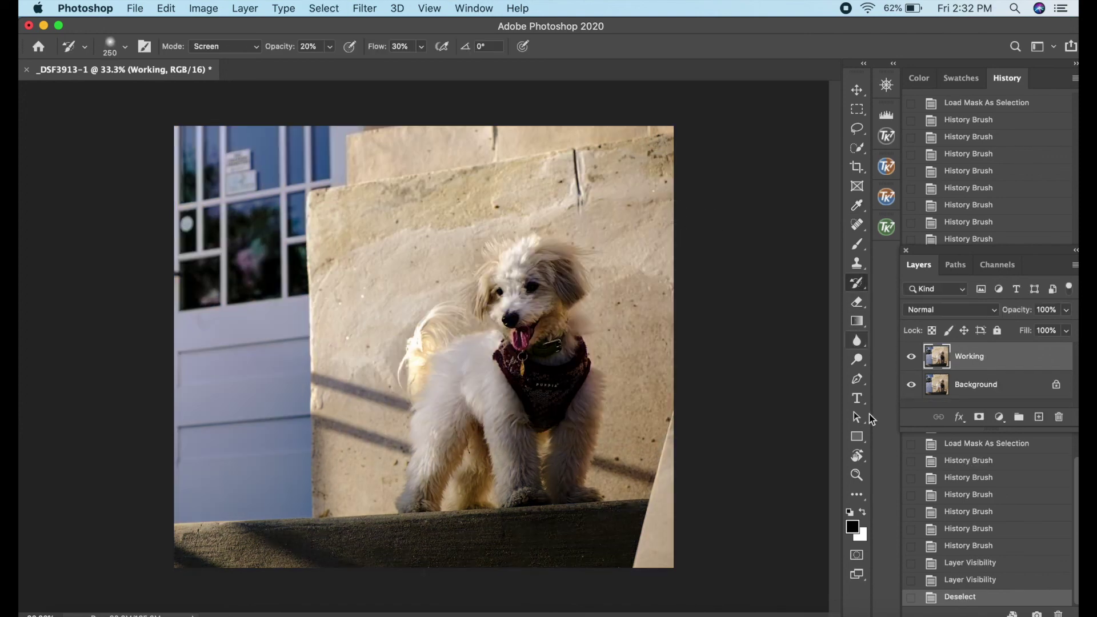
click(999, 416)
click(1002, 433)
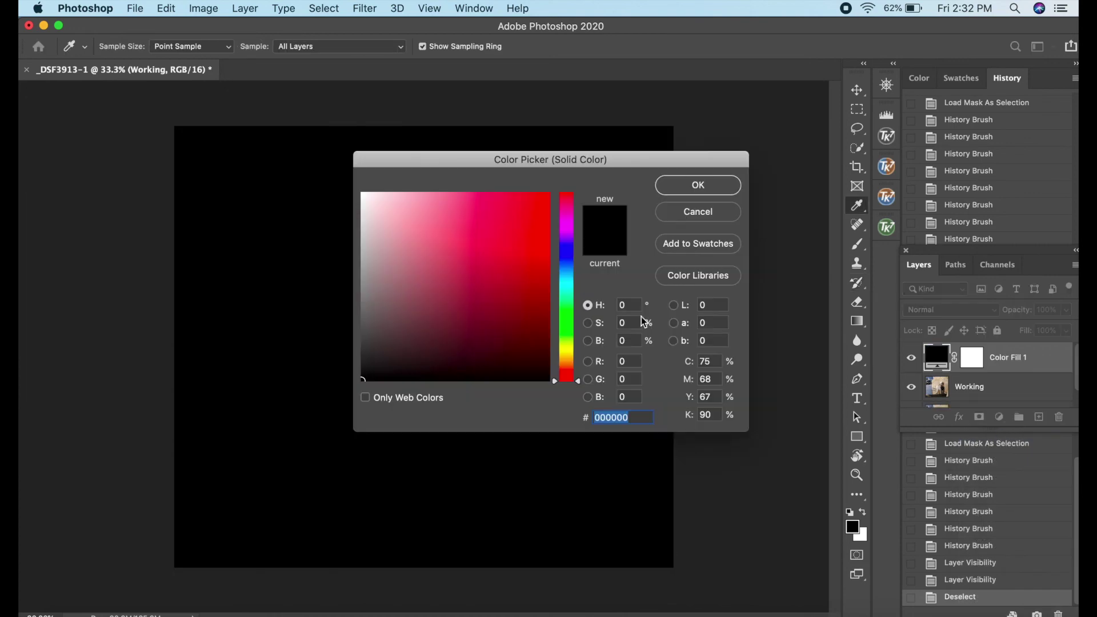
click(572, 358)
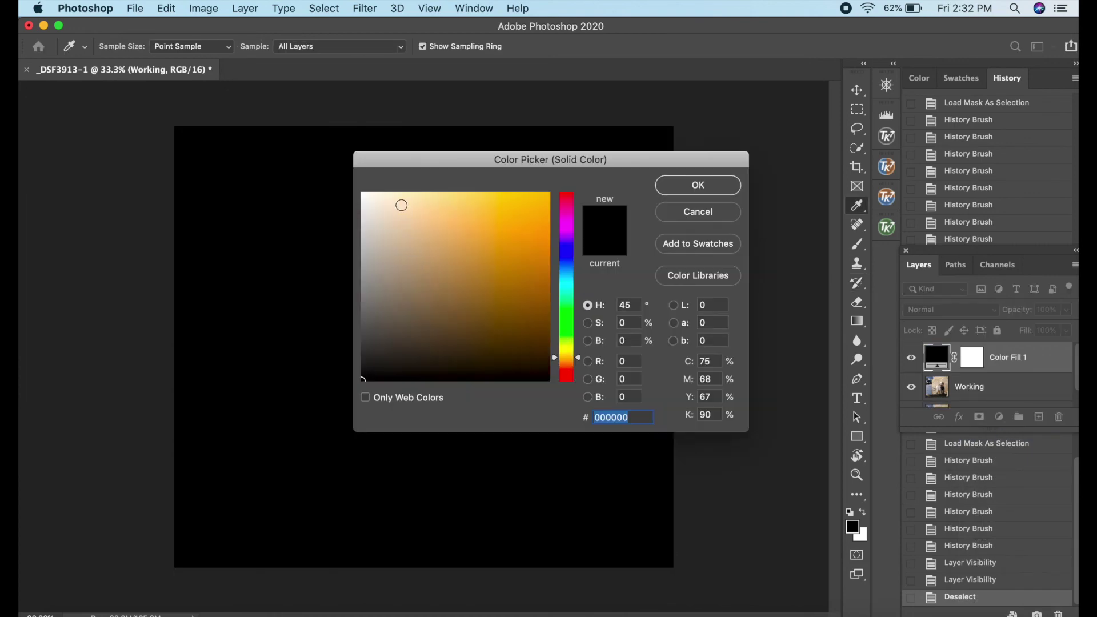
click(423, 196)
click(717, 186)
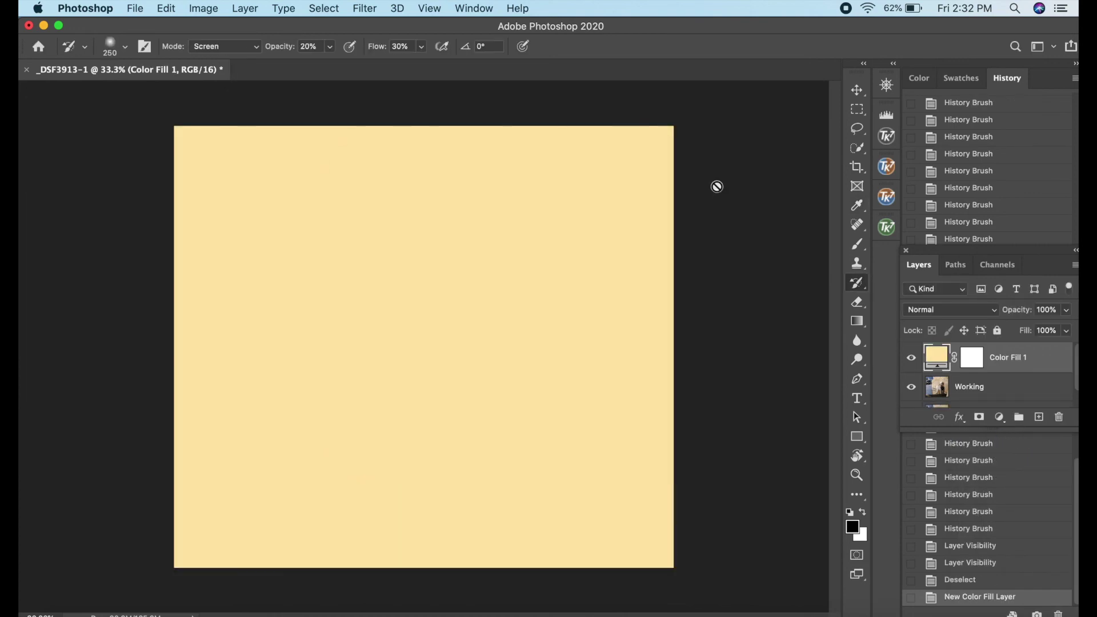
- Set the colour fill layer's blend mode to Color and its opacity to 10%, comparing the image with the layer on and off
click(990, 315)
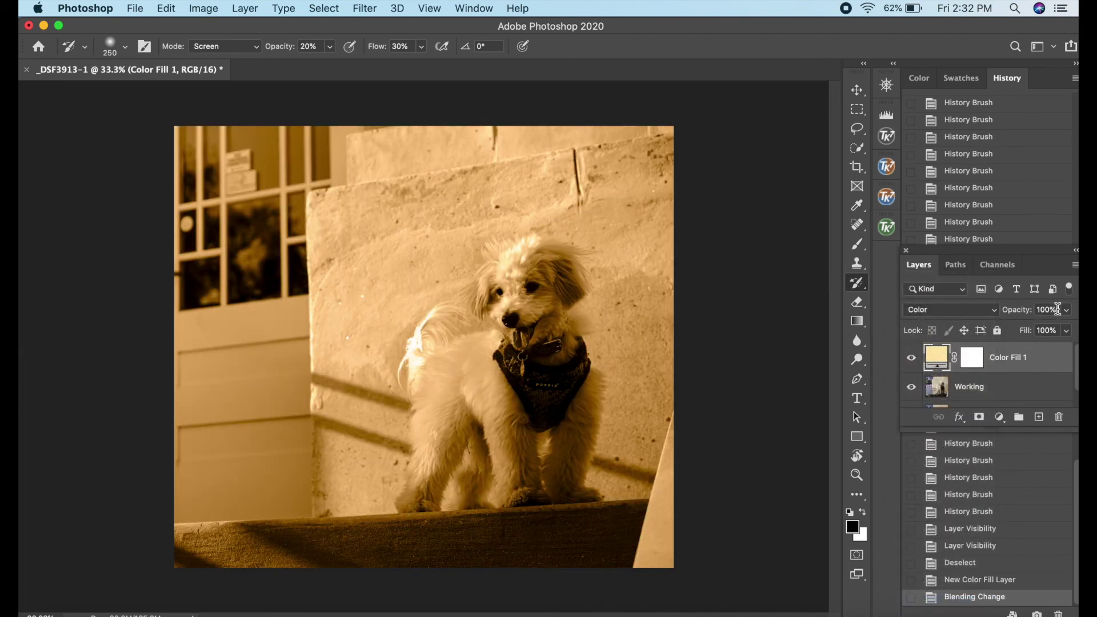
click(1057, 309)
text(1)
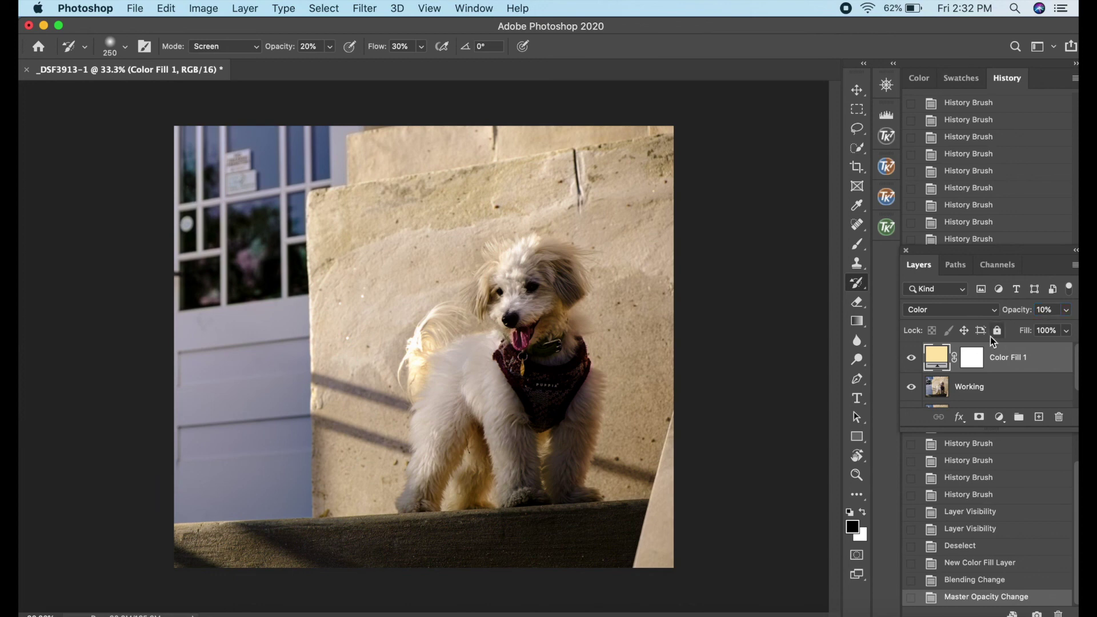
click(912, 359)
click(911, 360)
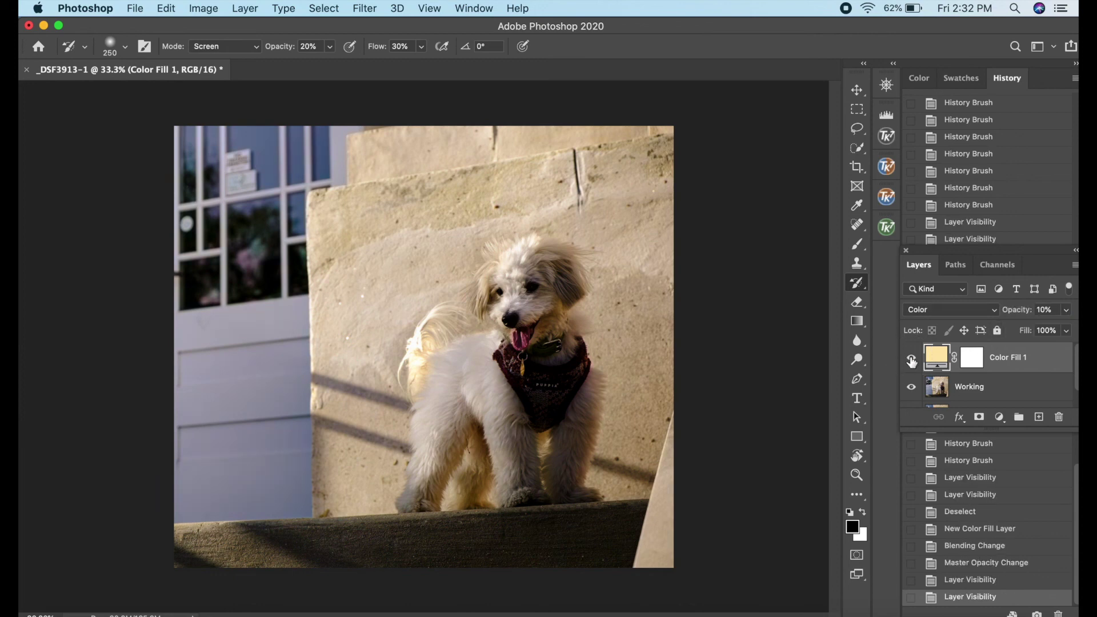
- Apply a TK7 RapidMask Midtones-1 mask to the colour fill layer as its layer mask and compare the layer on and off
click(886, 227)
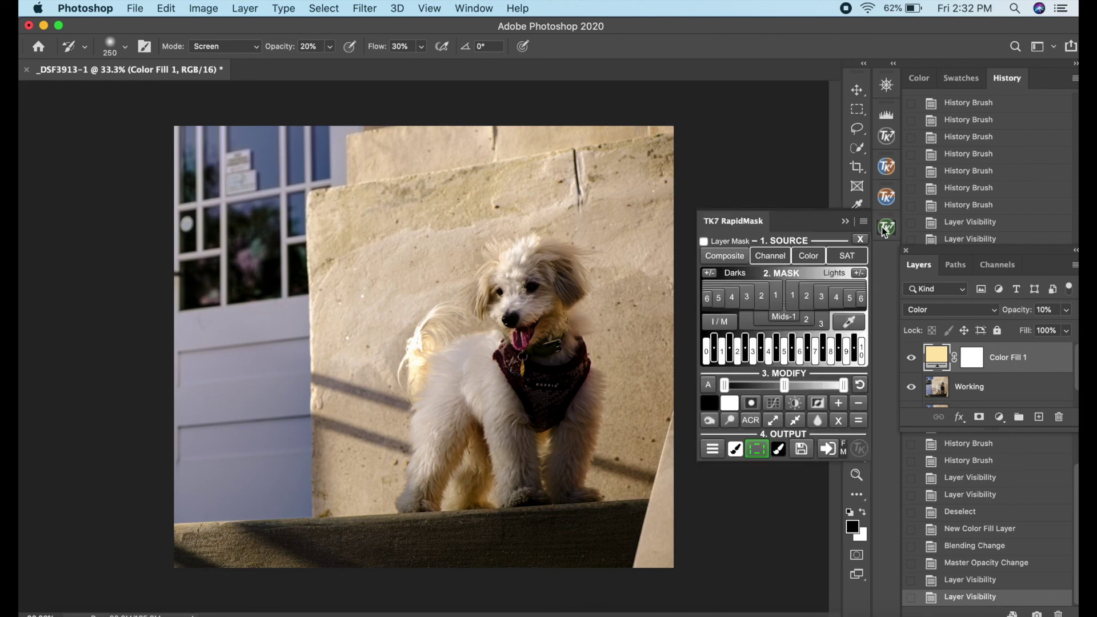
click(788, 319)
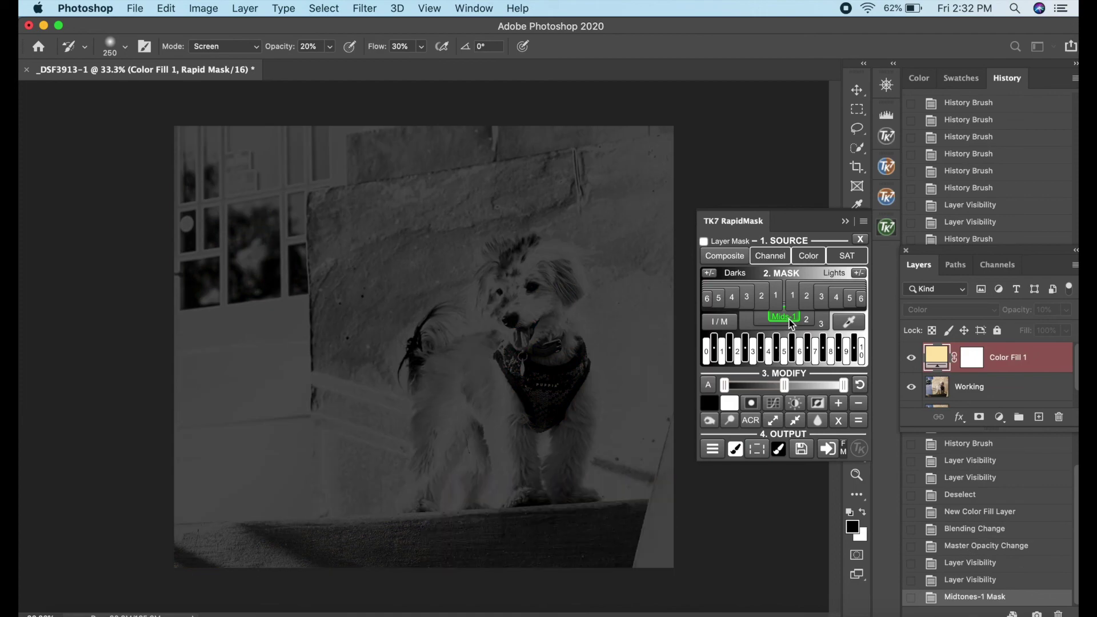
click(828, 451)
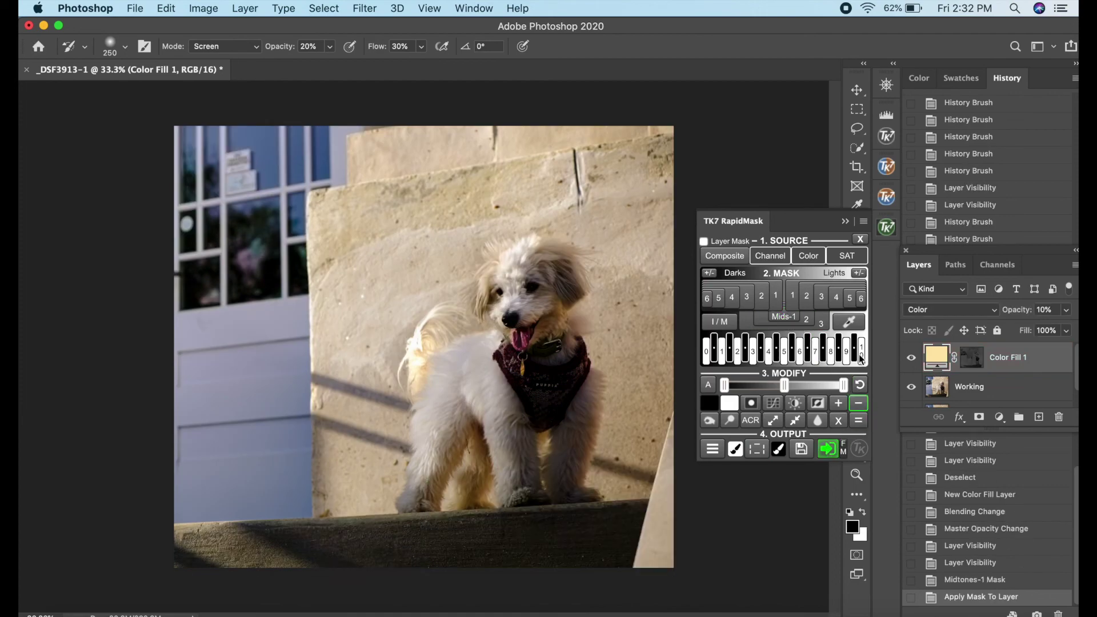
click(886, 227)
click(911, 358)
click(911, 358)
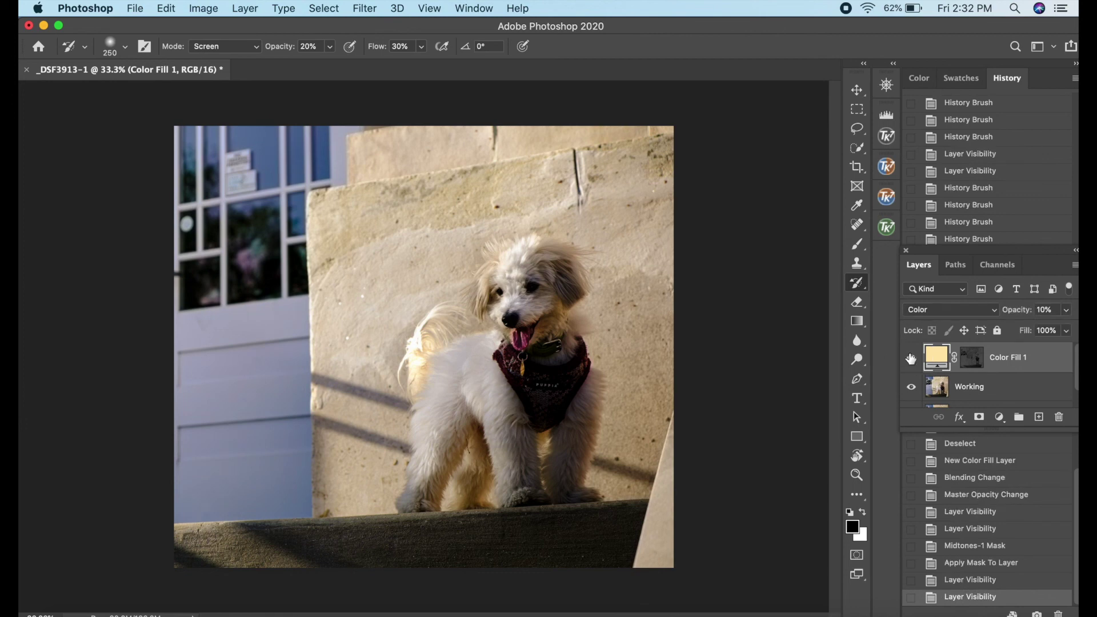